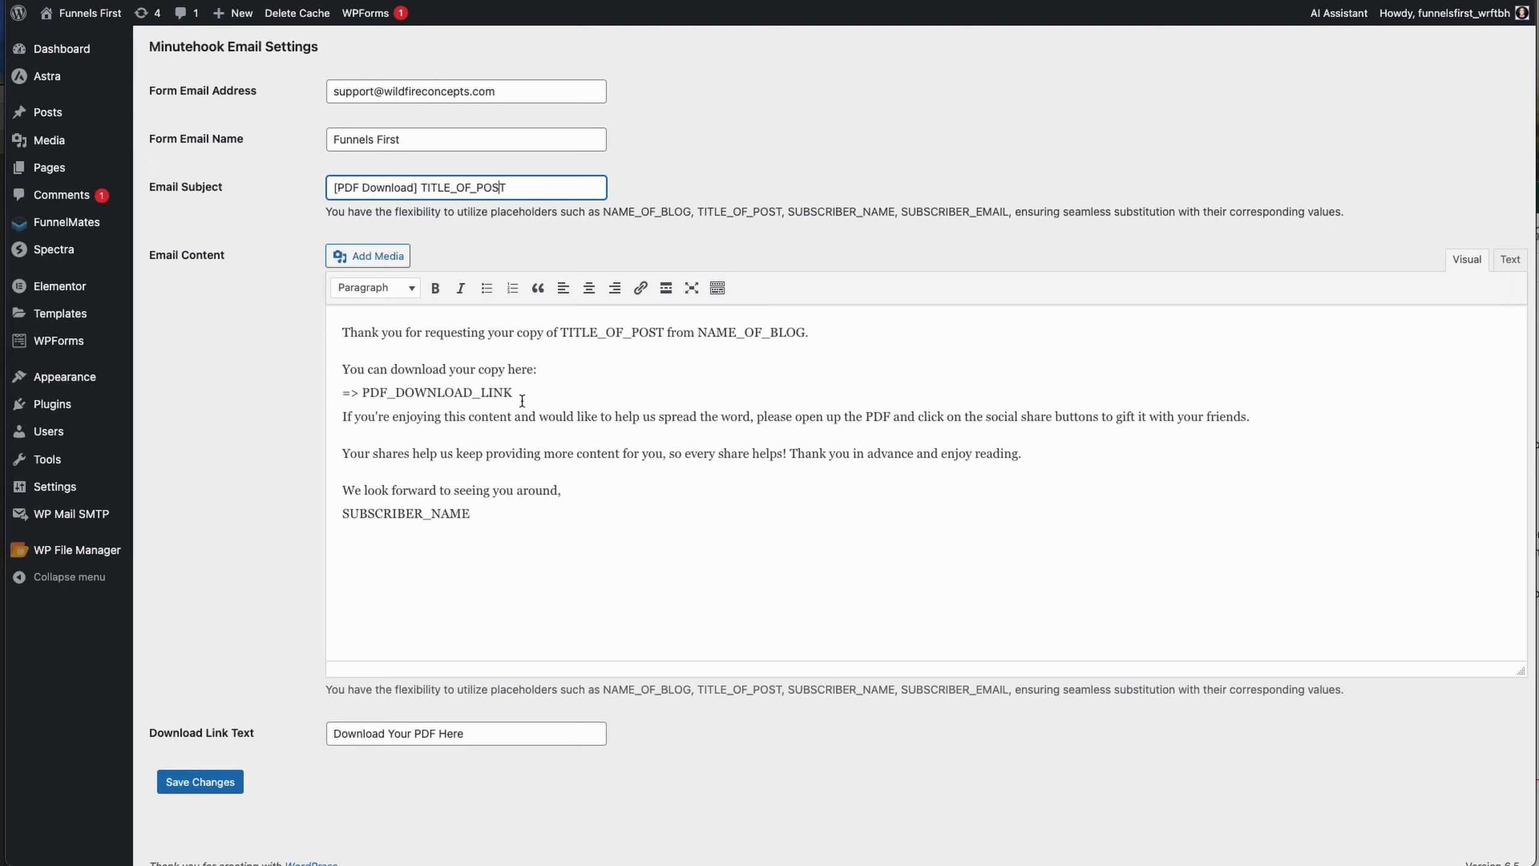
# - Start a new FunnelMates campaign and choose Minute Hook as its type
pyautogui.click(274, 570)
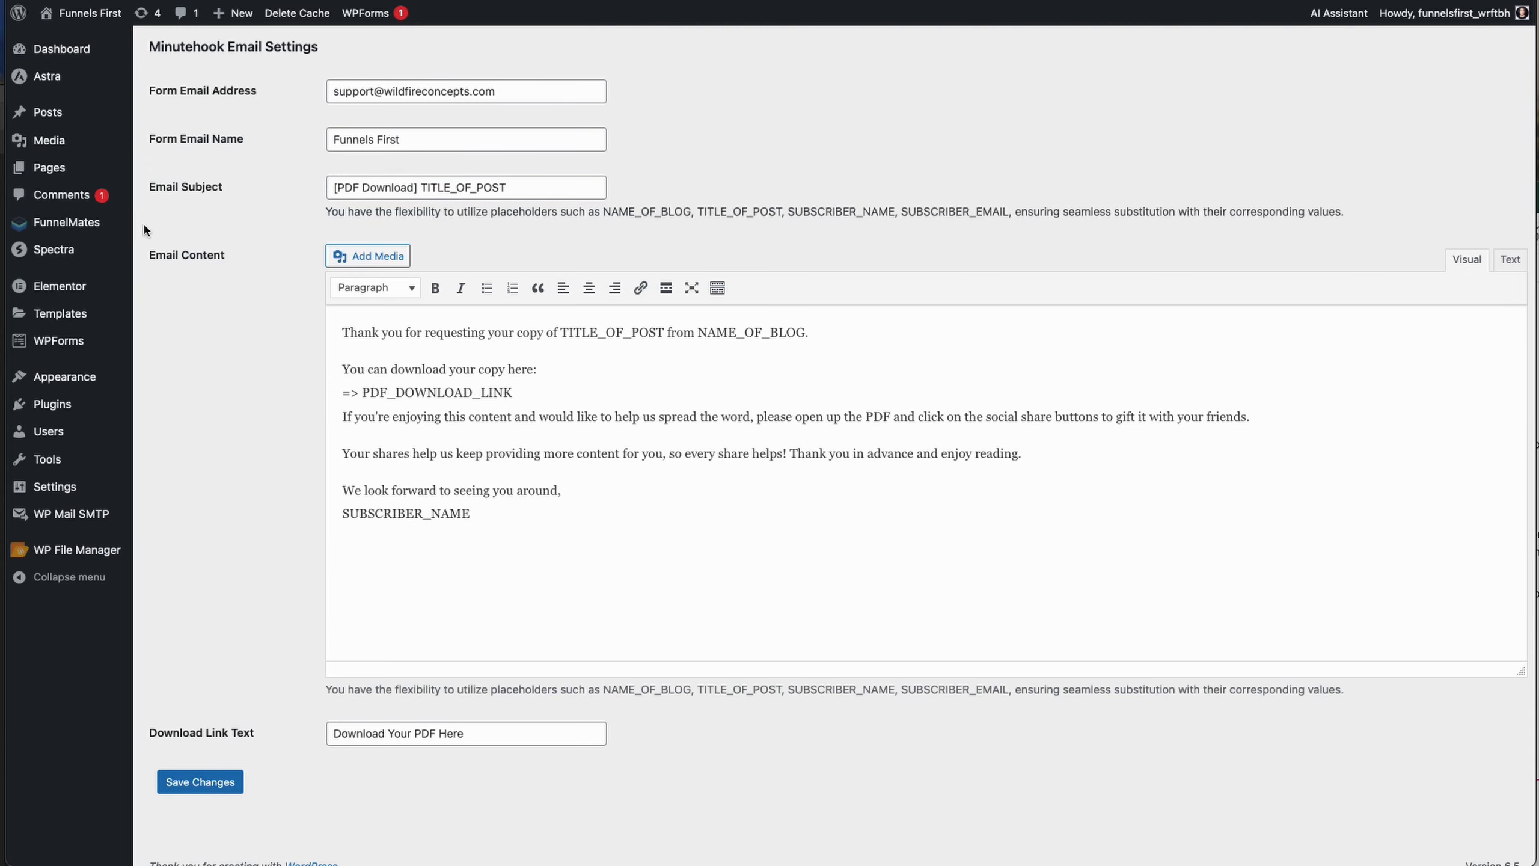
pyautogui.moveTo(67, 222)
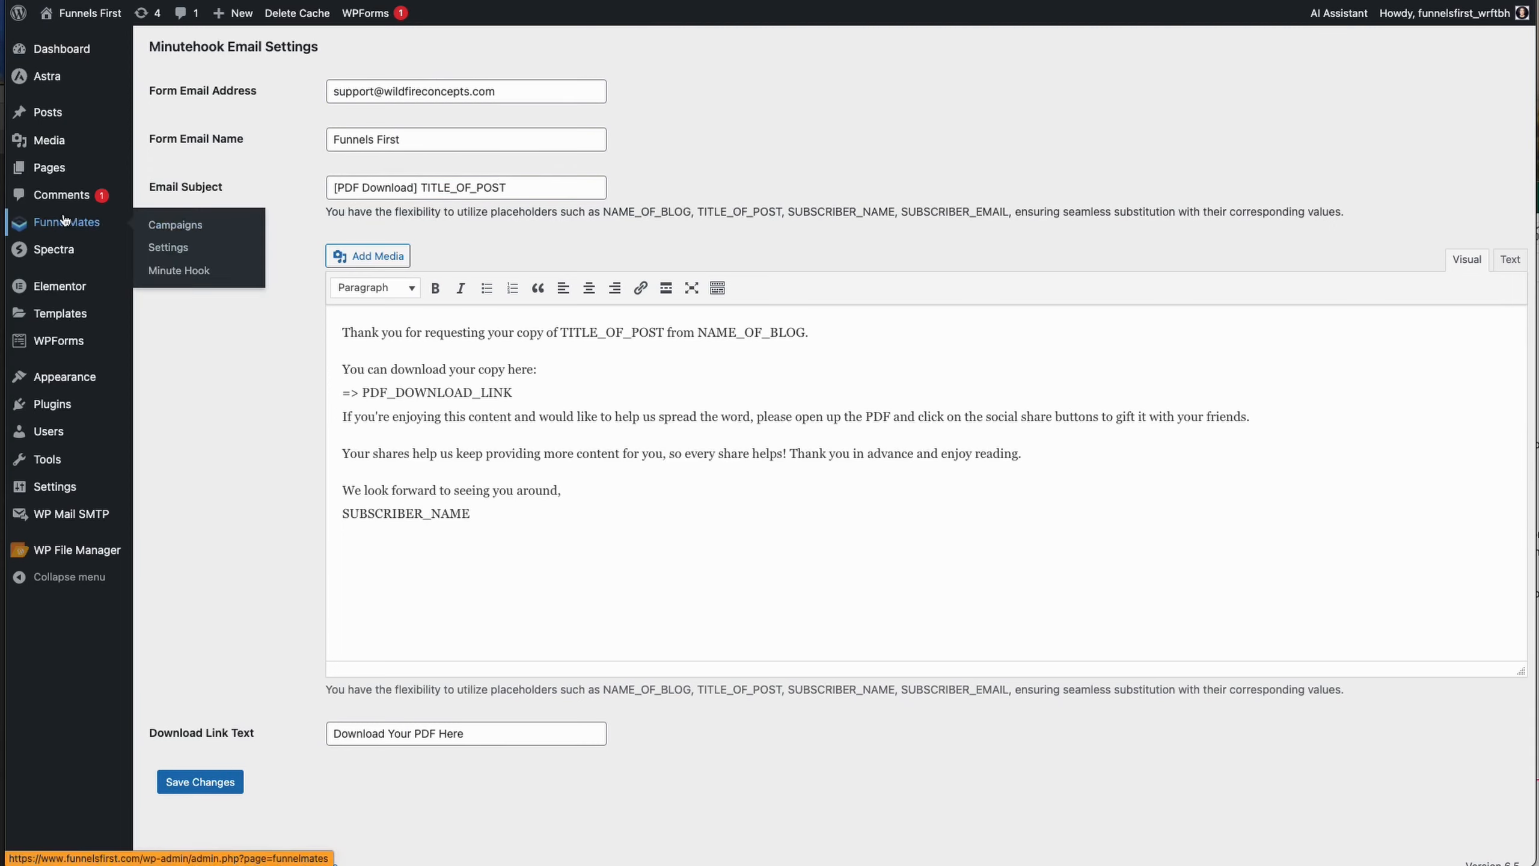
pyautogui.click(162, 225)
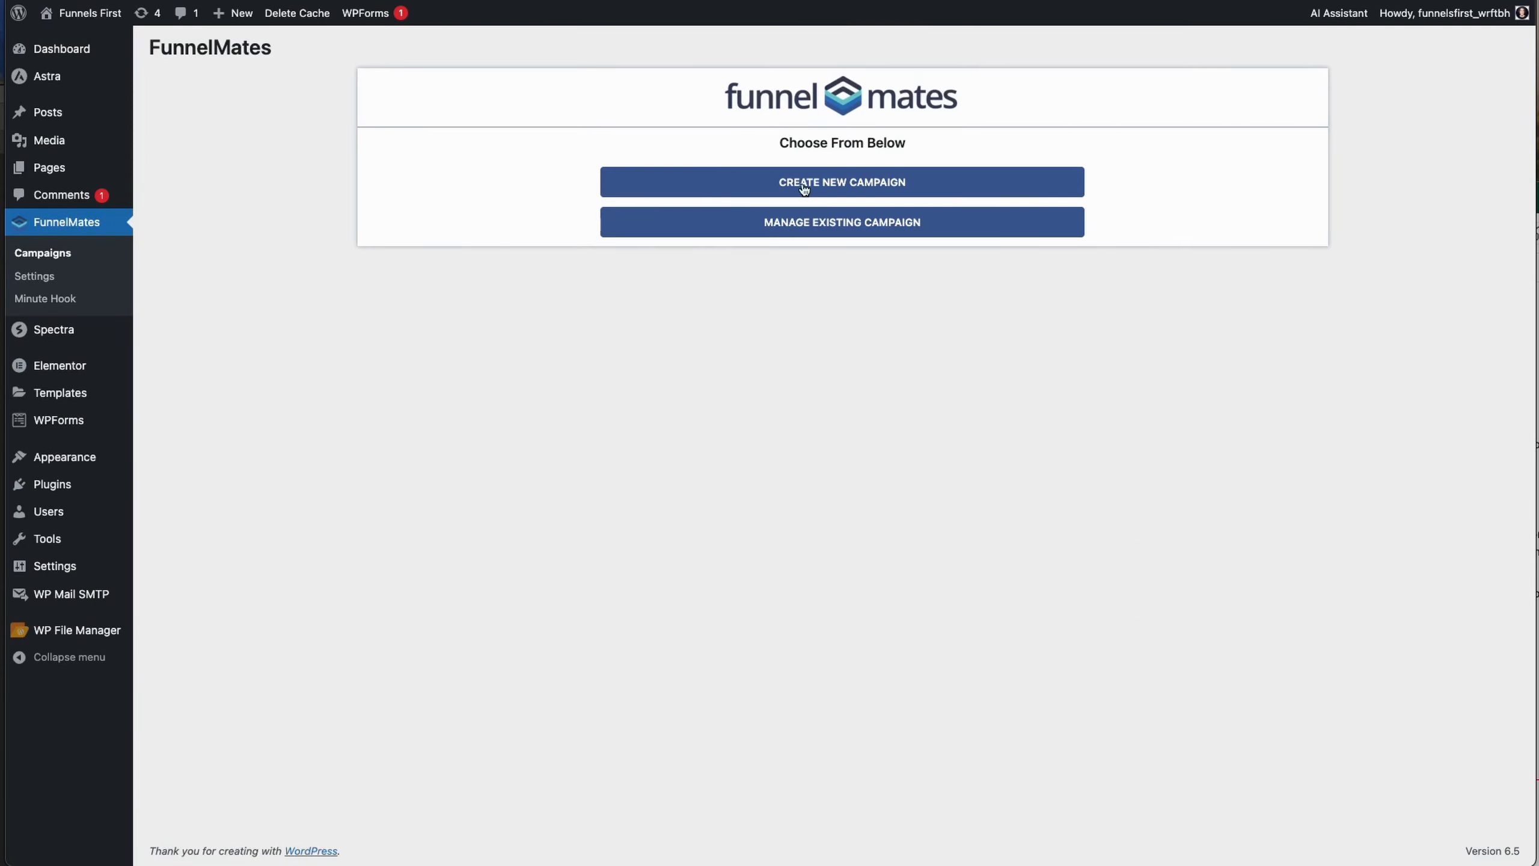
pyautogui.click(860, 185)
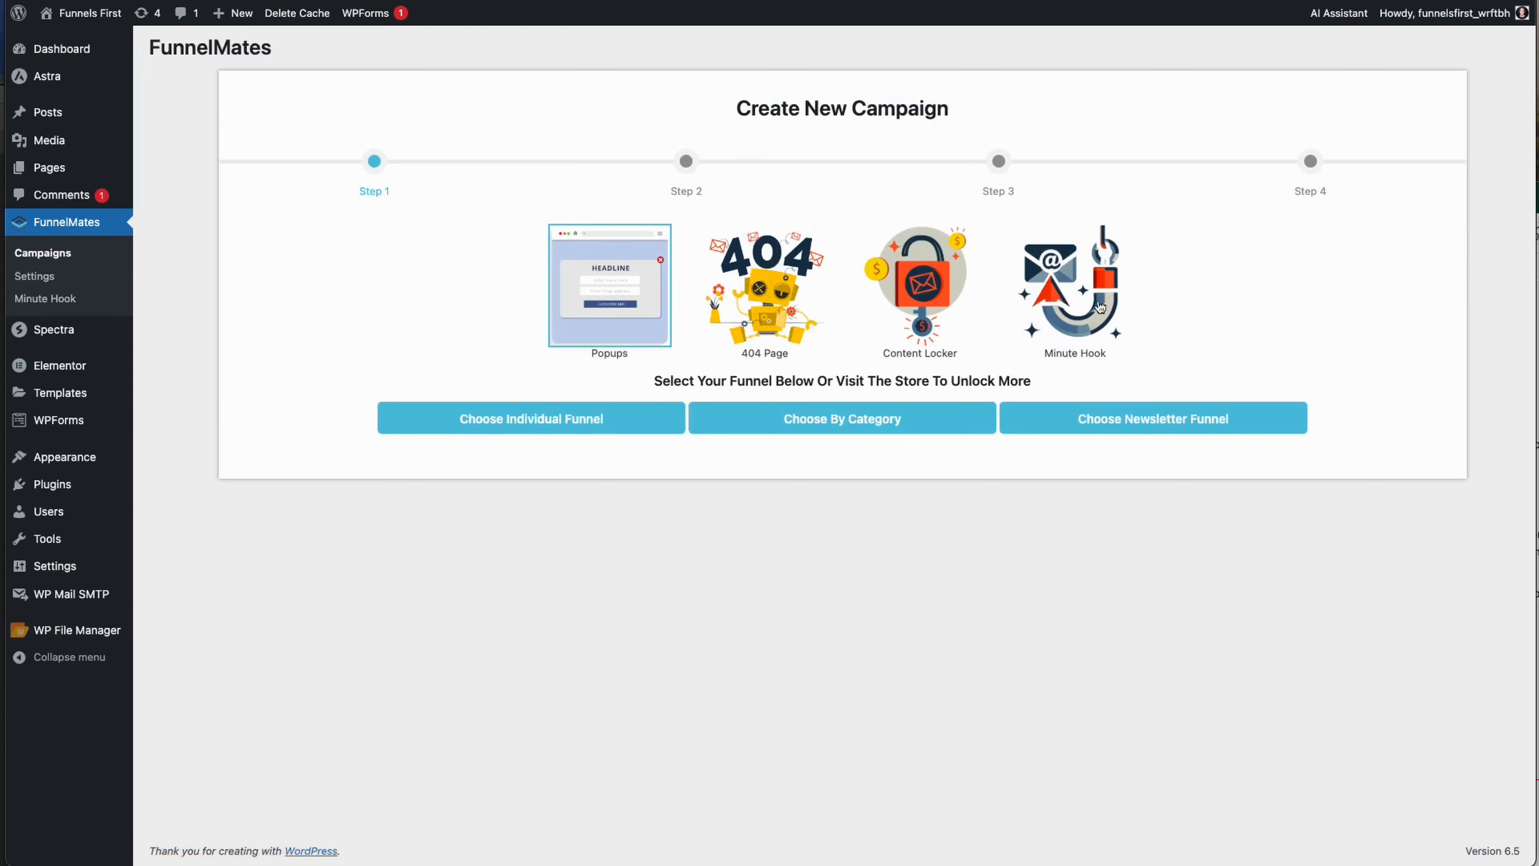
pyautogui.click(1079, 311)
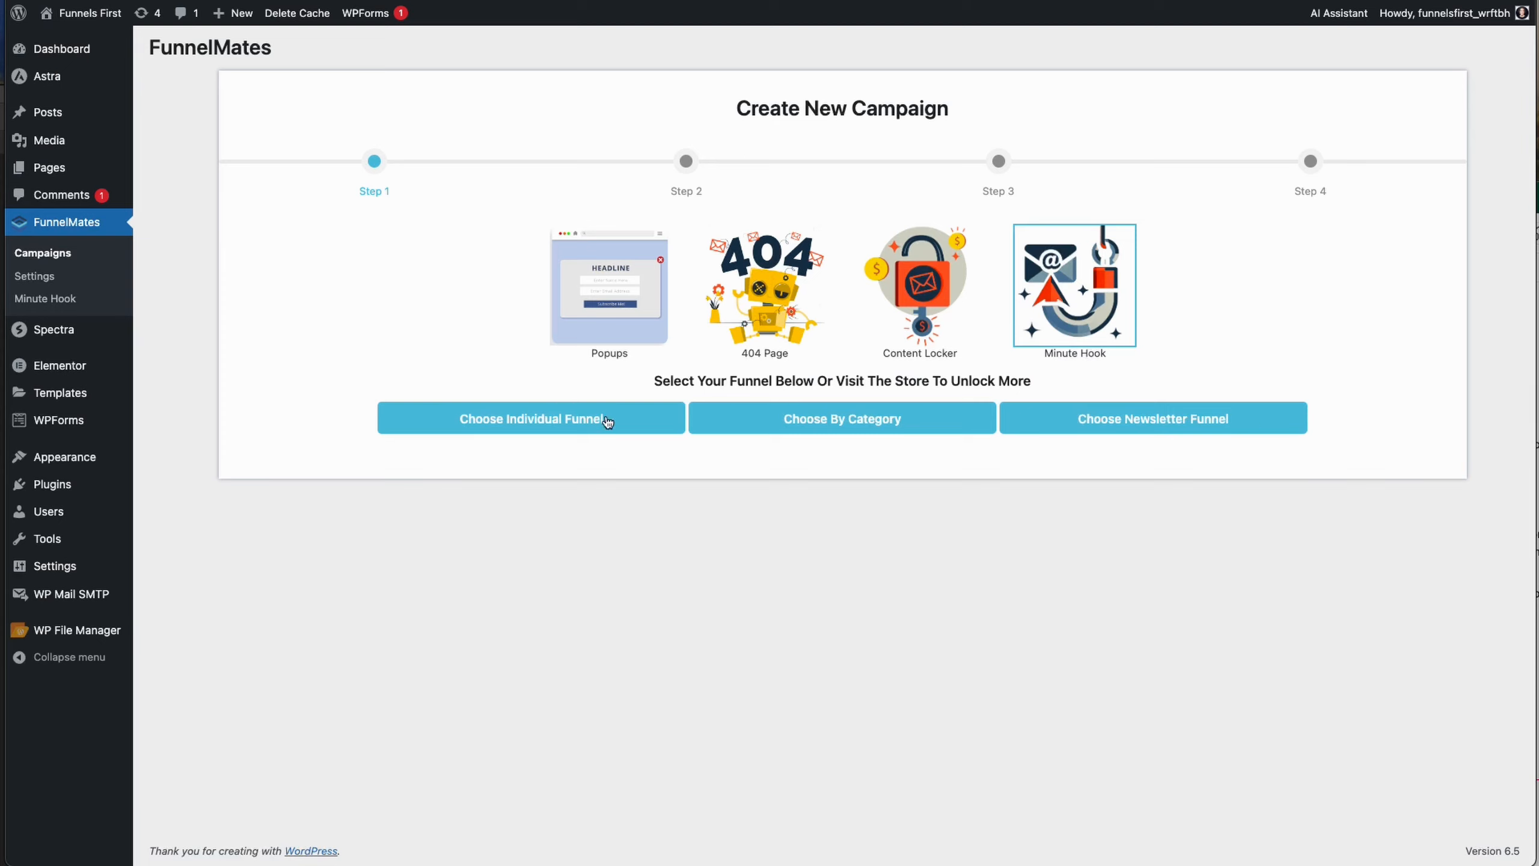
# - Browse the funnels available for the campaign, both as individual funnels and grouped by category
pyautogui.click(541, 420)
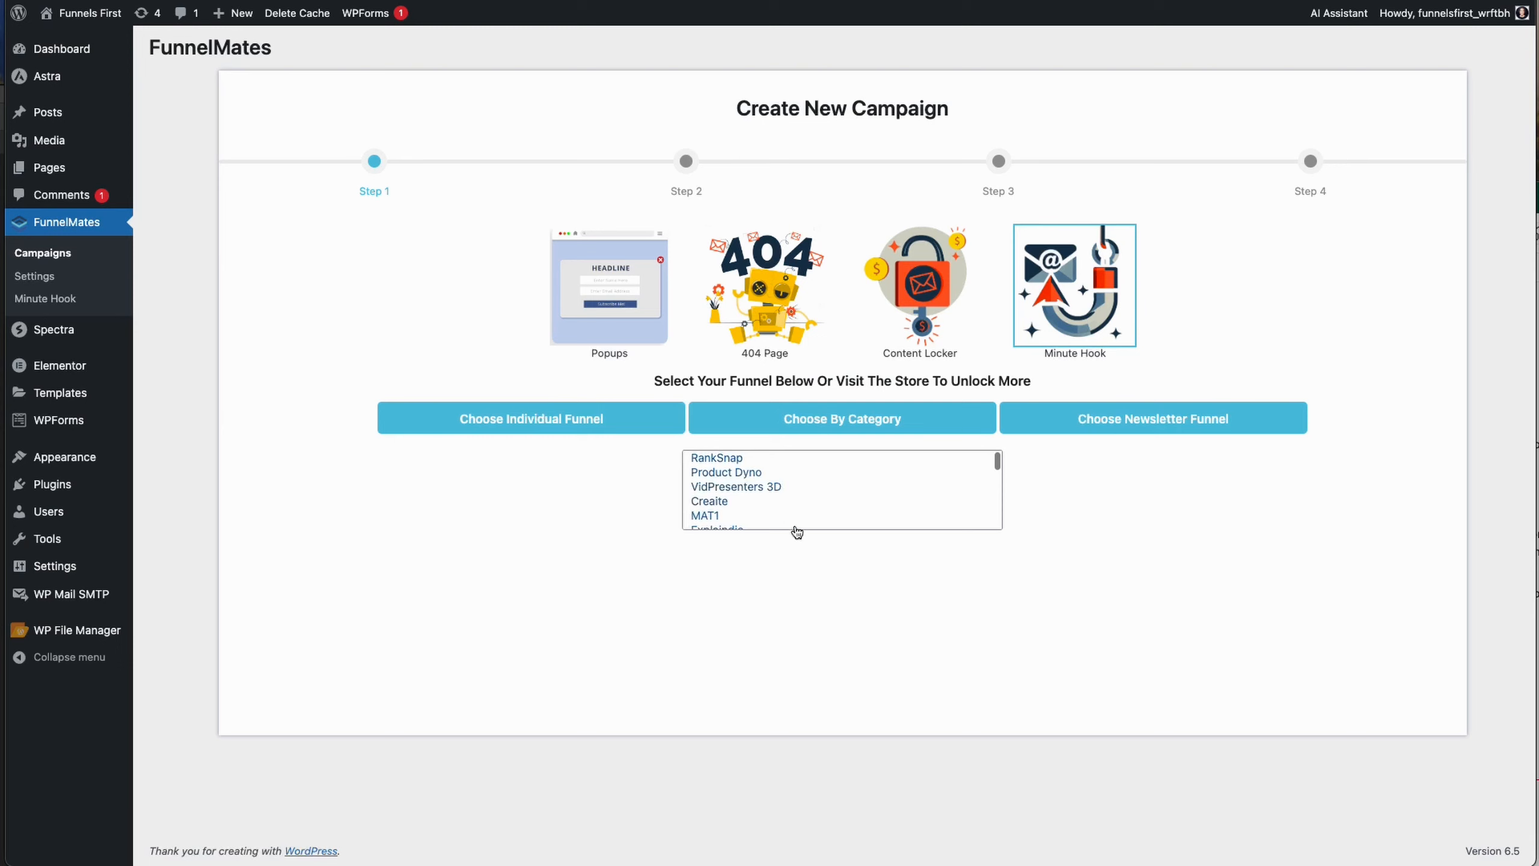
pyautogui.scroll(-1, 798, 512)
pyautogui.scroll(-15, 798, 512)
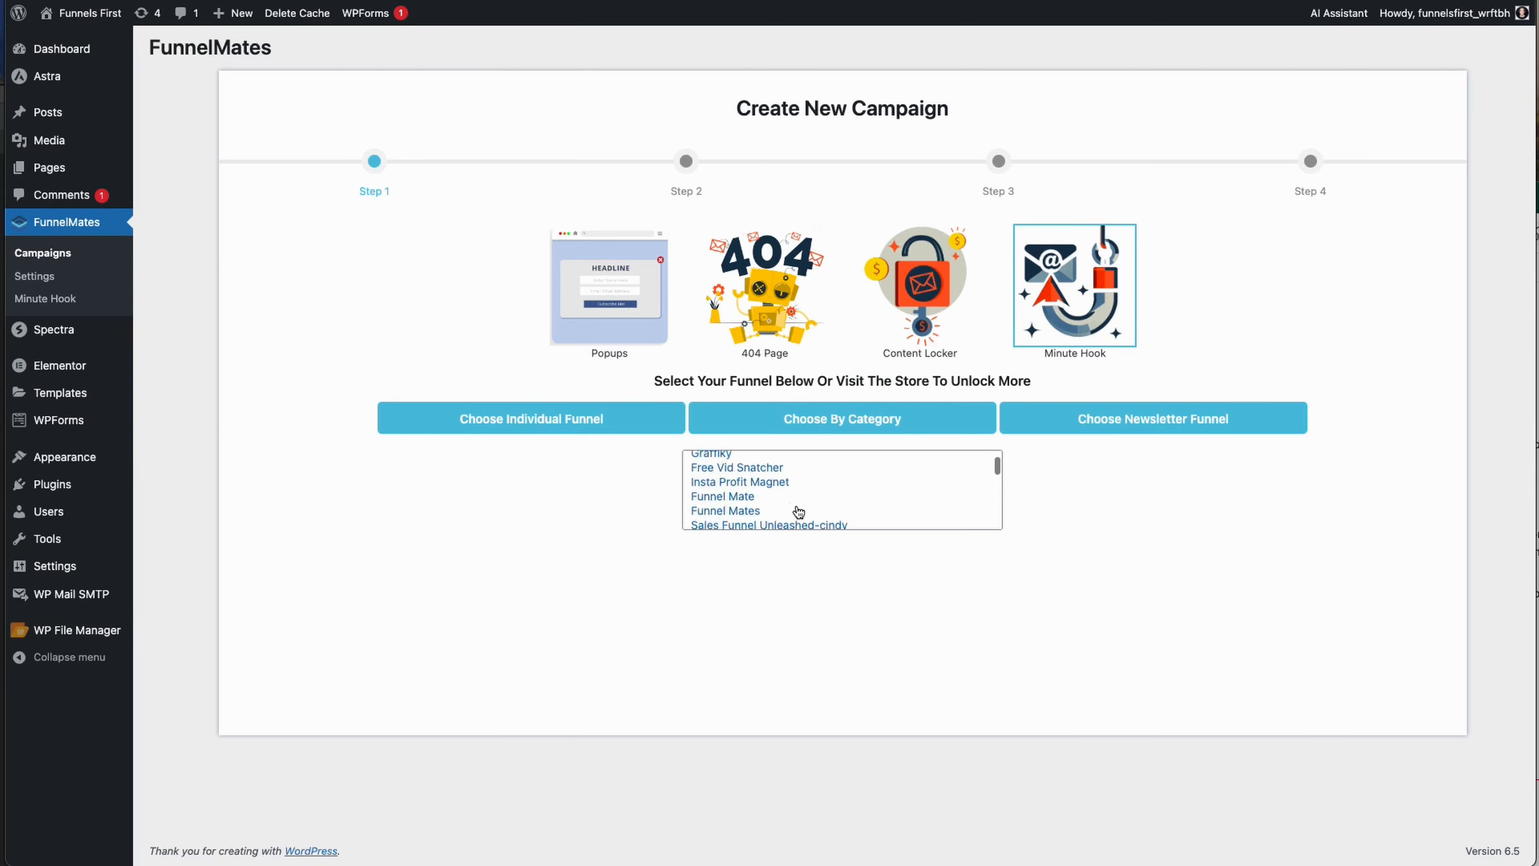
pyautogui.scroll(-10, 768, 503)
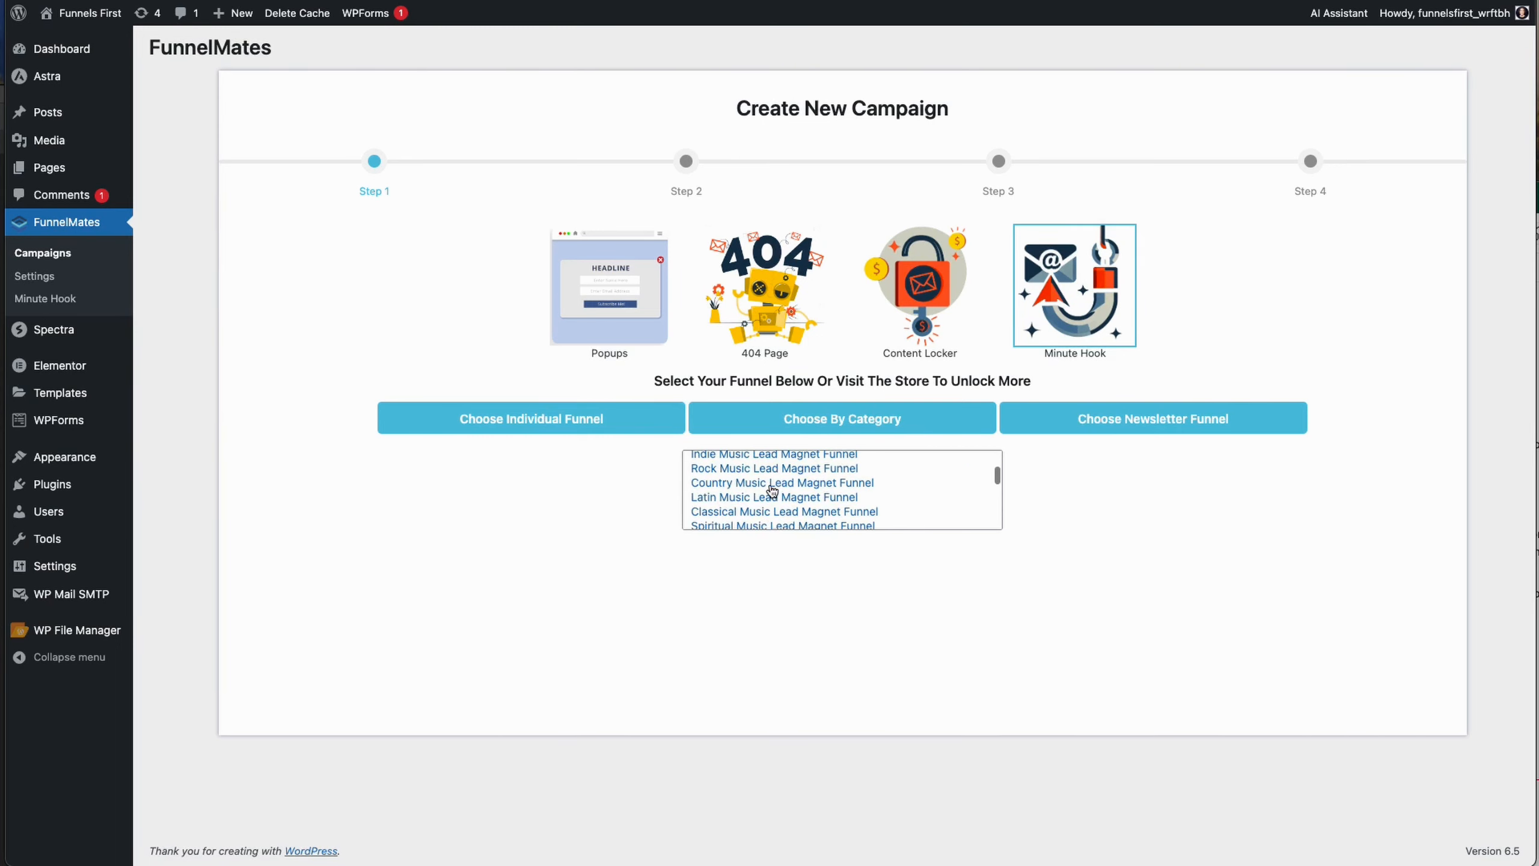
pyautogui.scroll(-8, 768, 504)
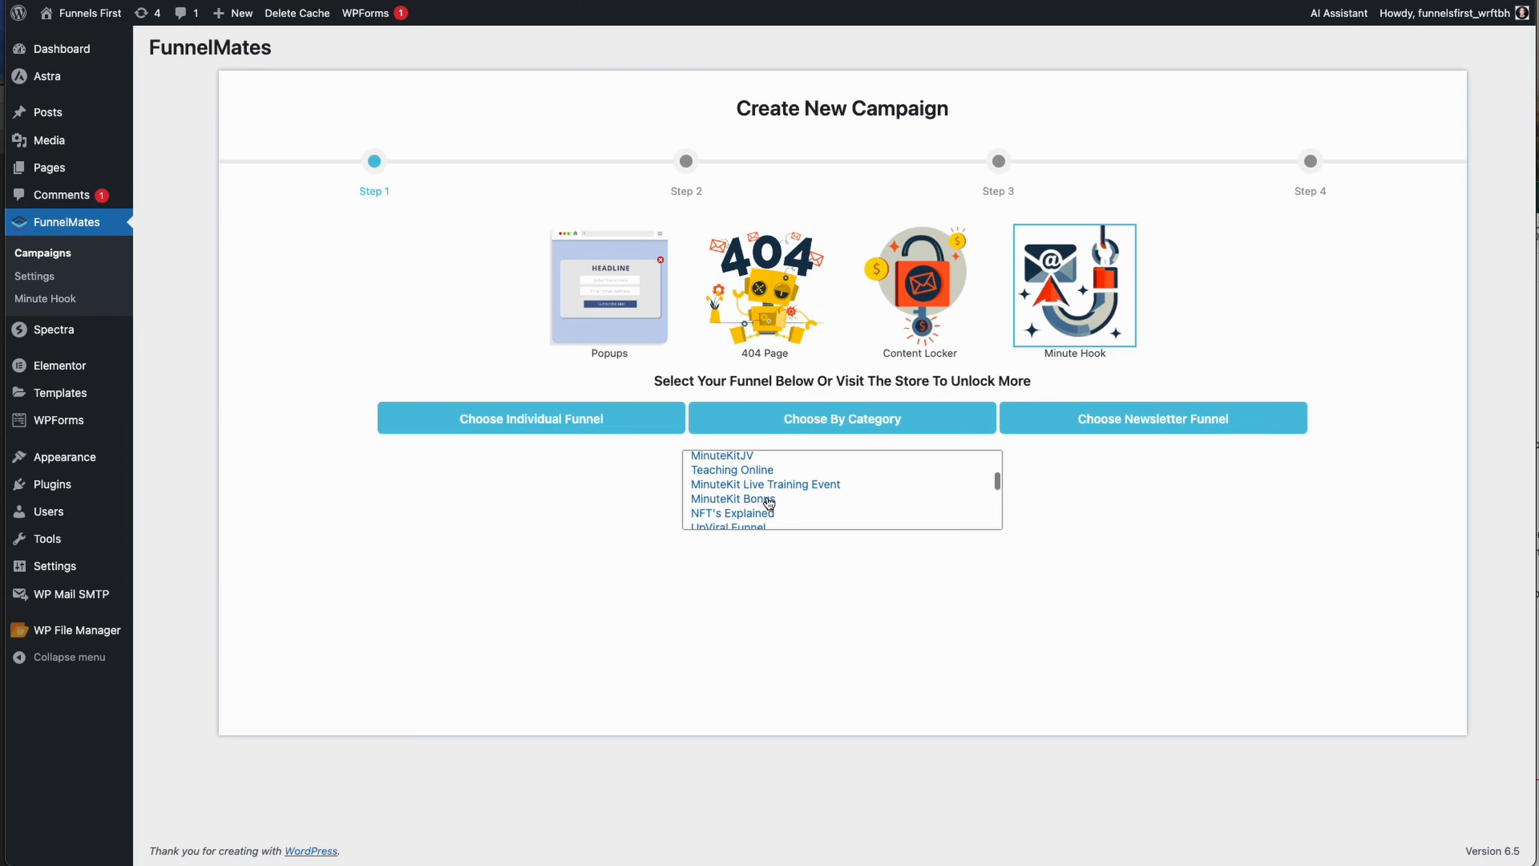
pyautogui.scroll(-5, 769, 501)
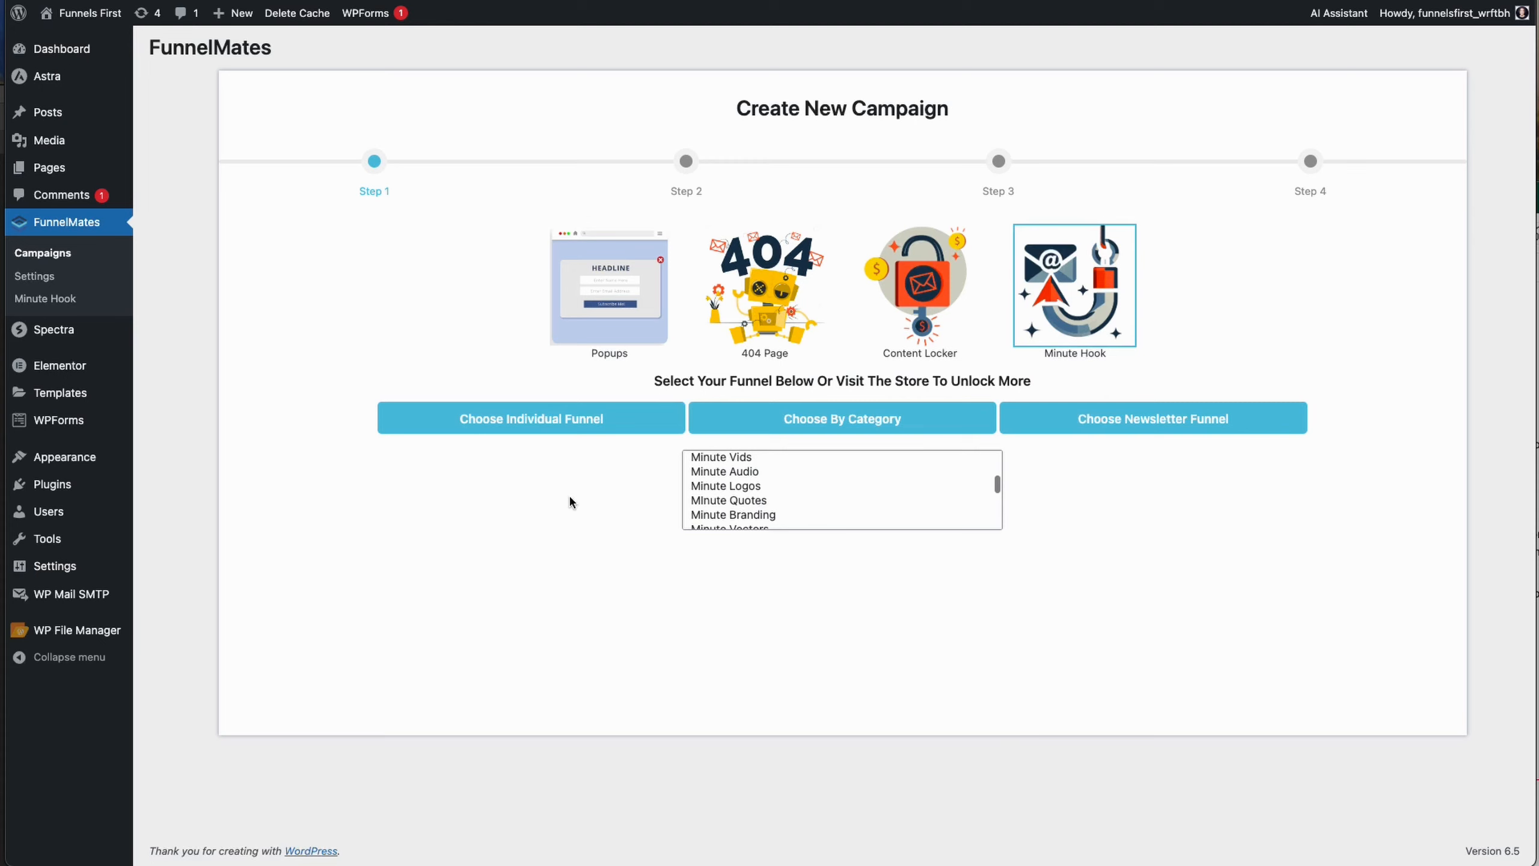
pyautogui.click(838, 423)
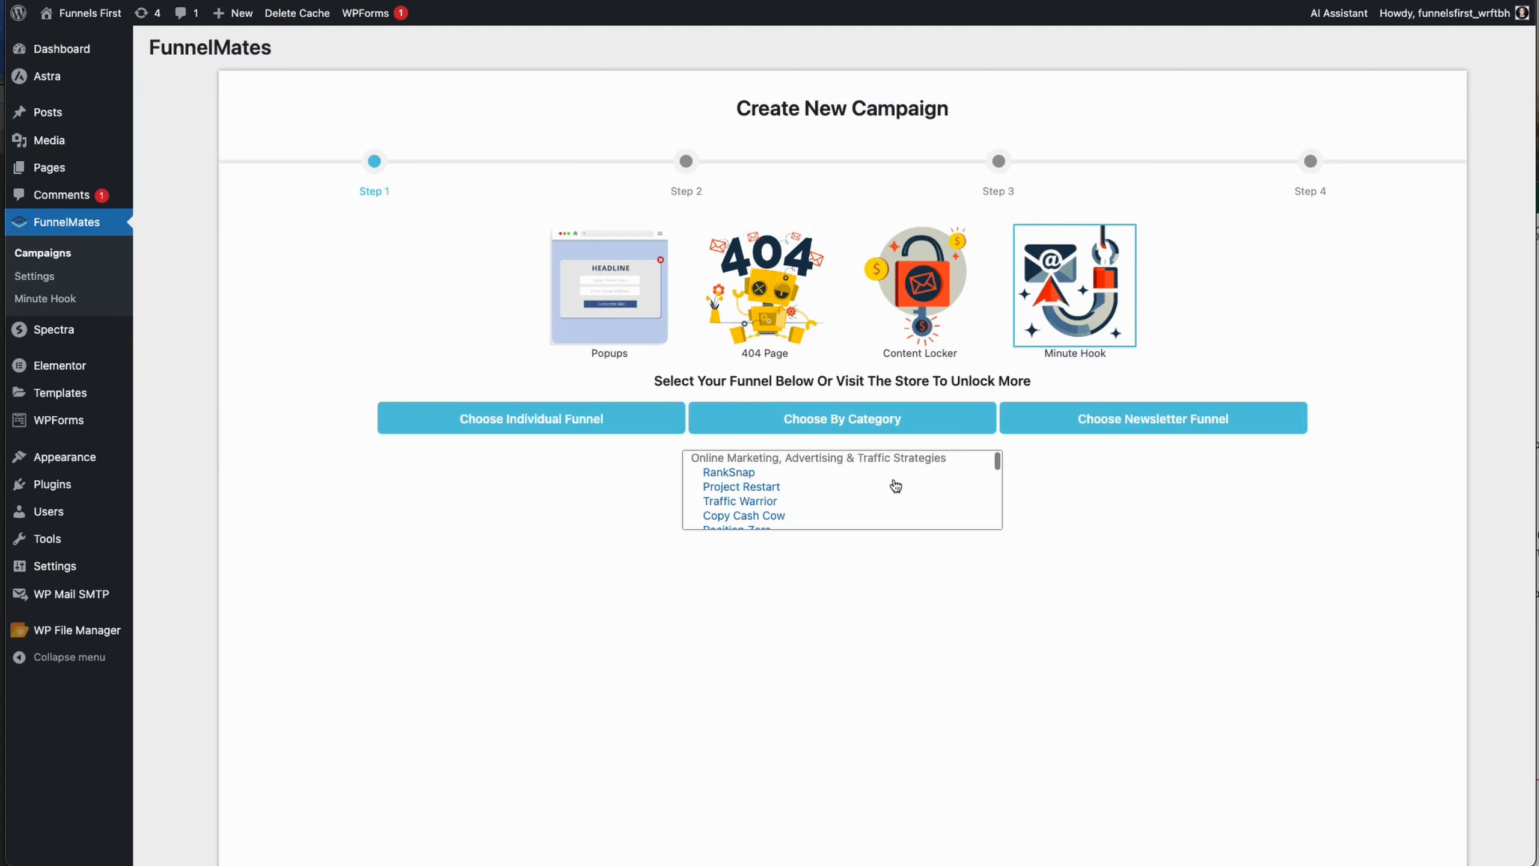
pyautogui.scroll(-3, 849, 494)
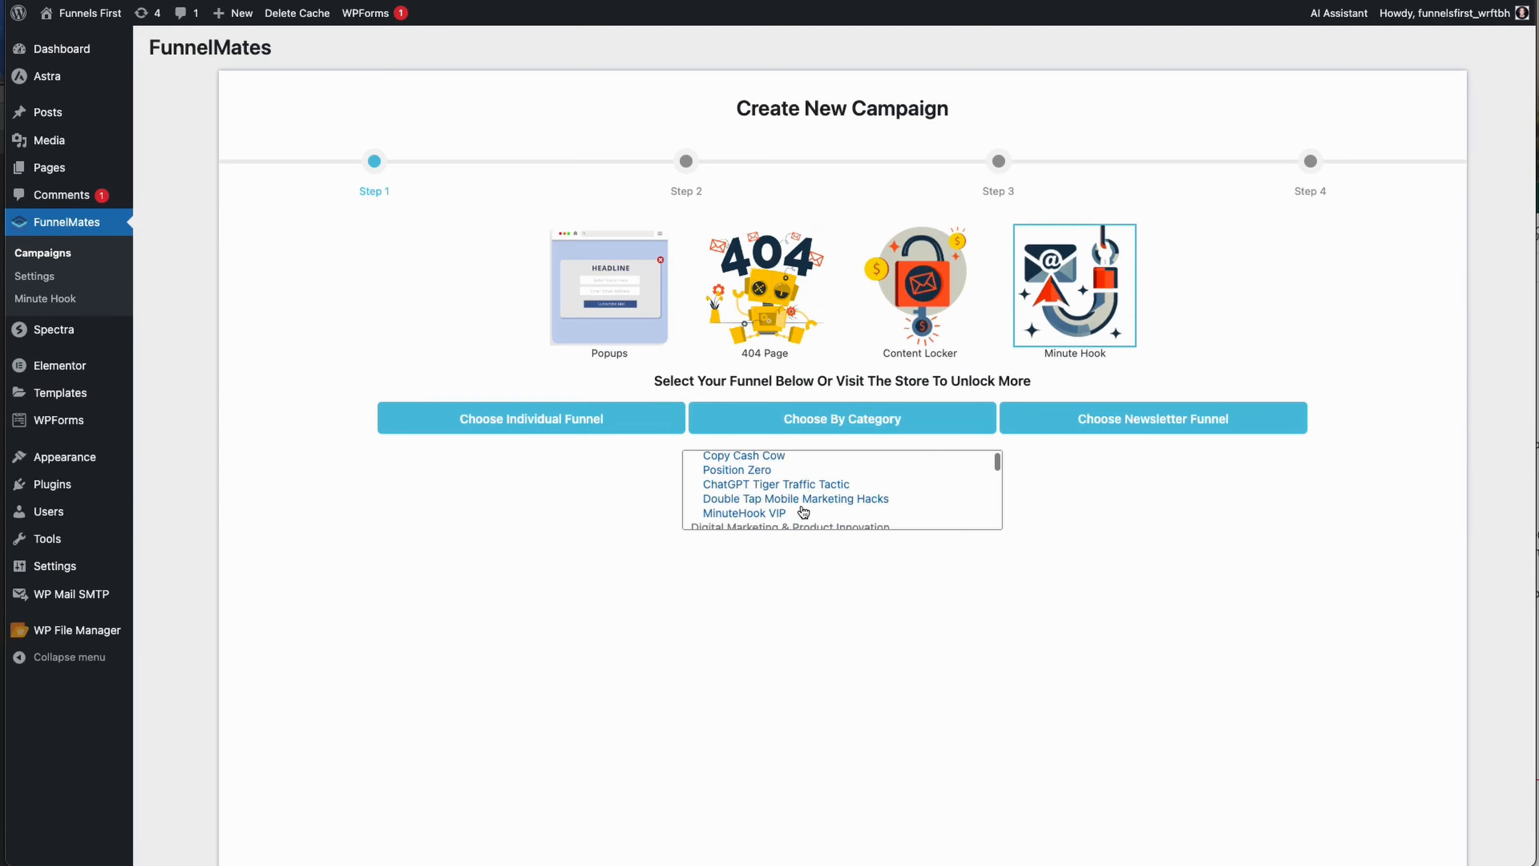
pyautogui.scroll(-2, 803, 512)
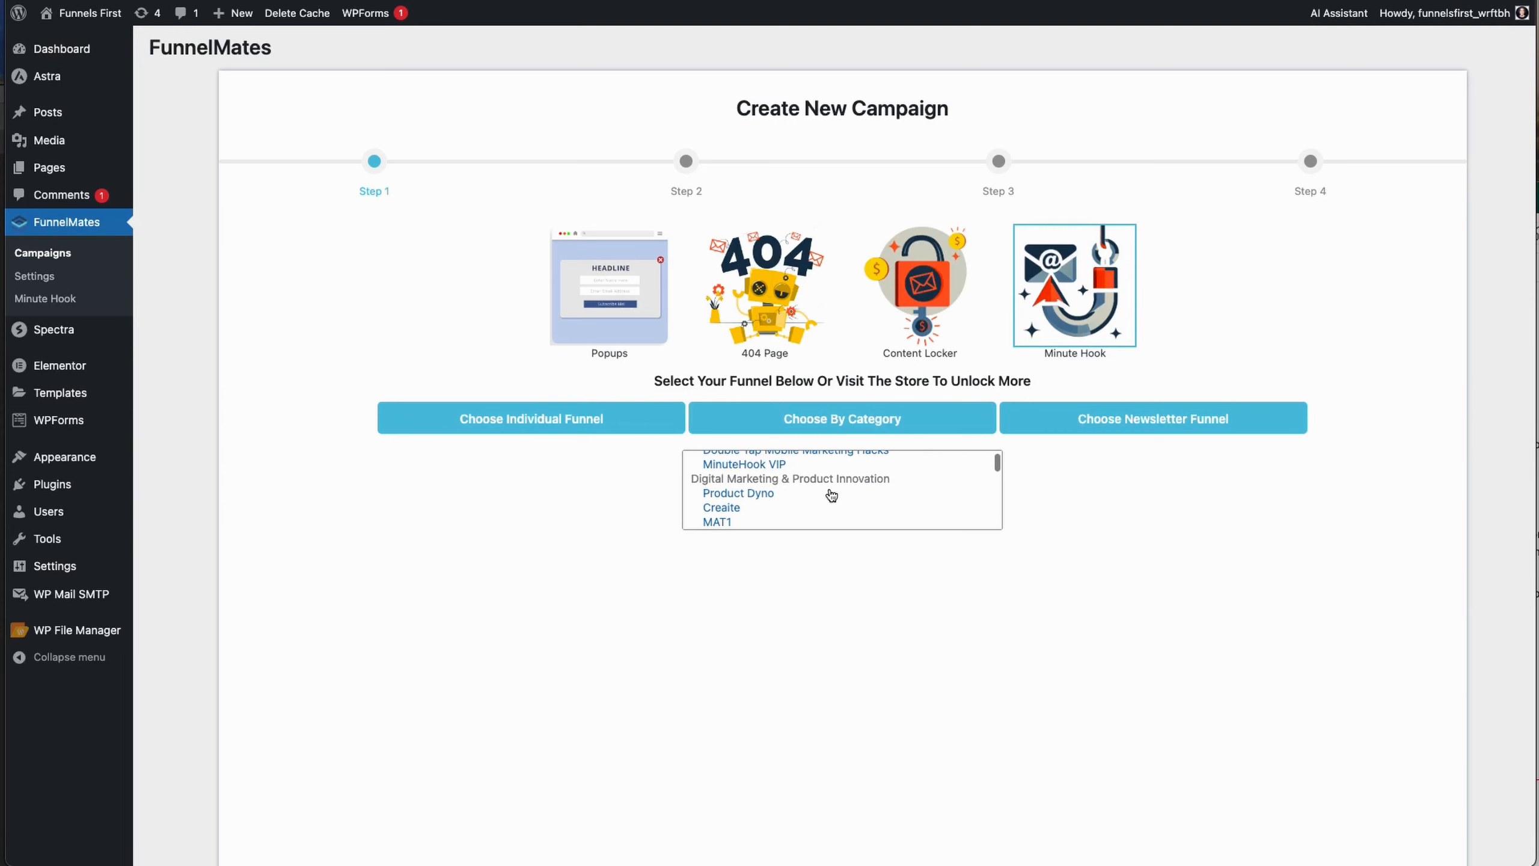
pyautogui.scroll(-10, 831, 495)
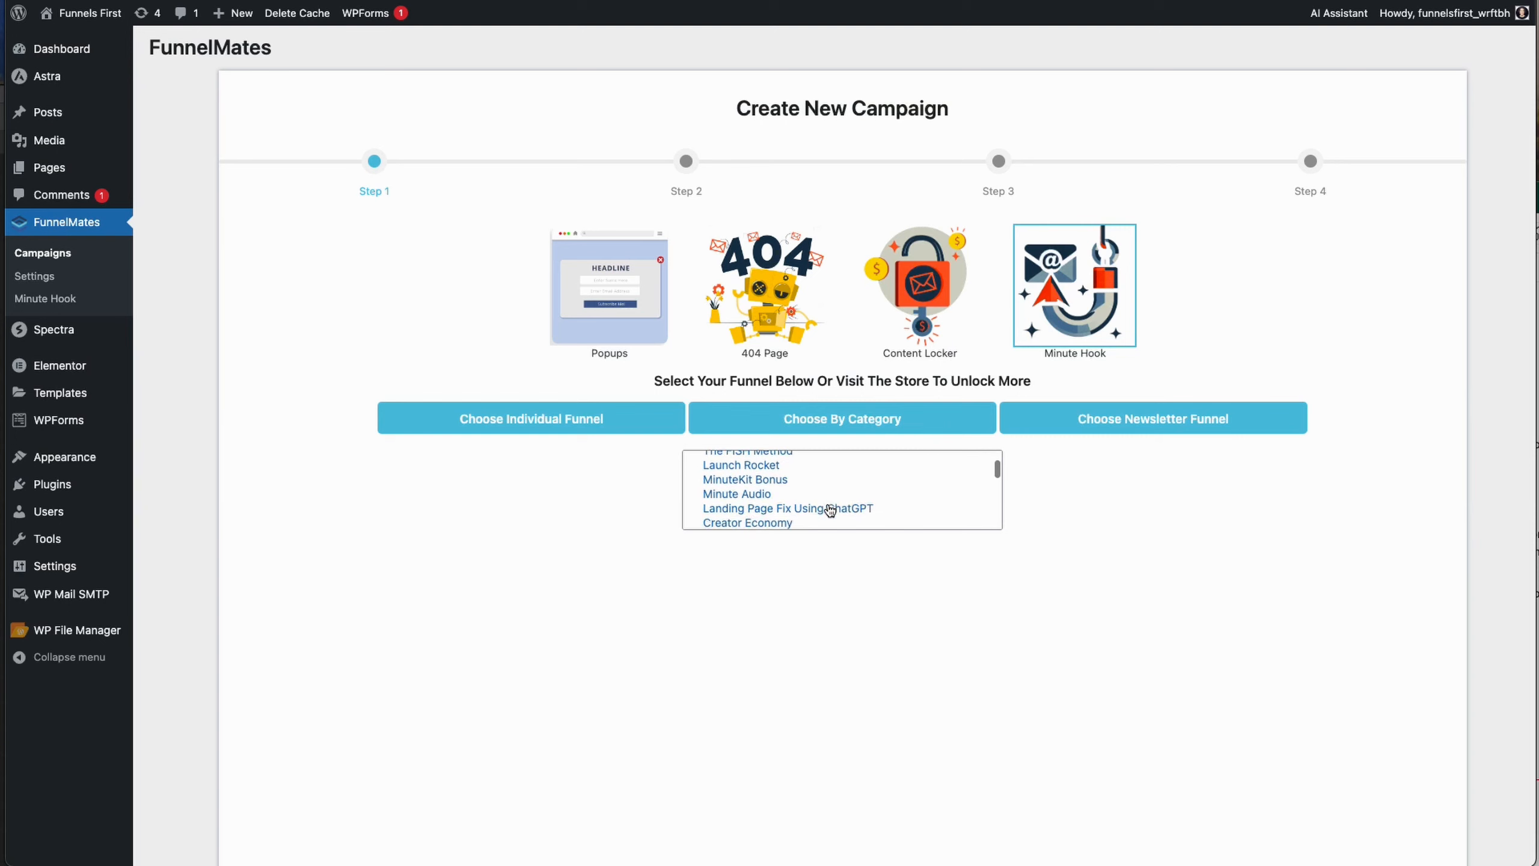
pyautogui.scroll(-10, 830, 511)
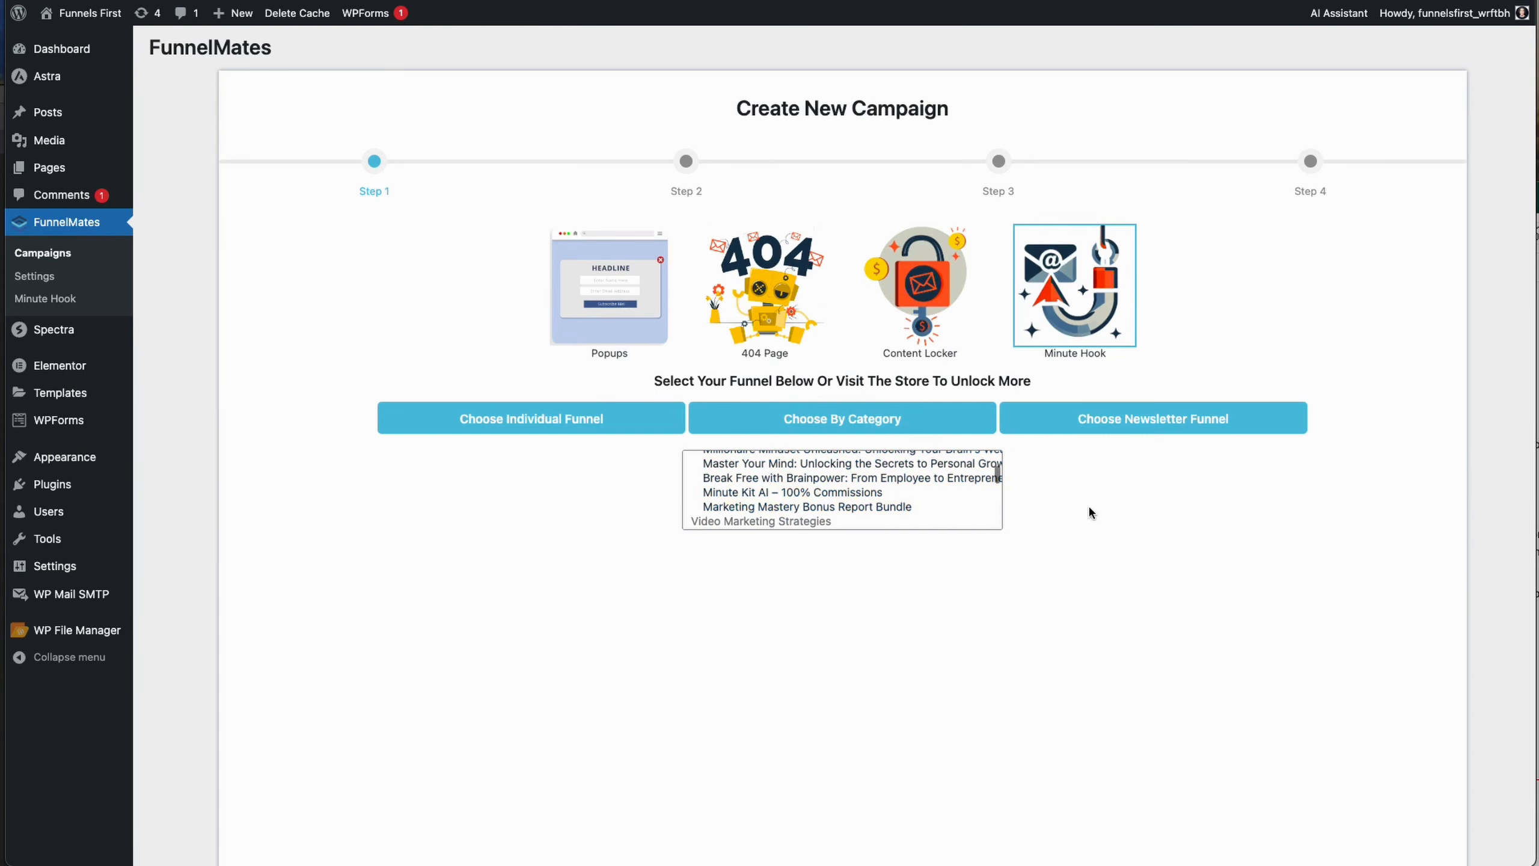
# - Choose the Business Brief newsletter funnel for the campaign and continue to step 2
pyautogui.click(1154, 423)
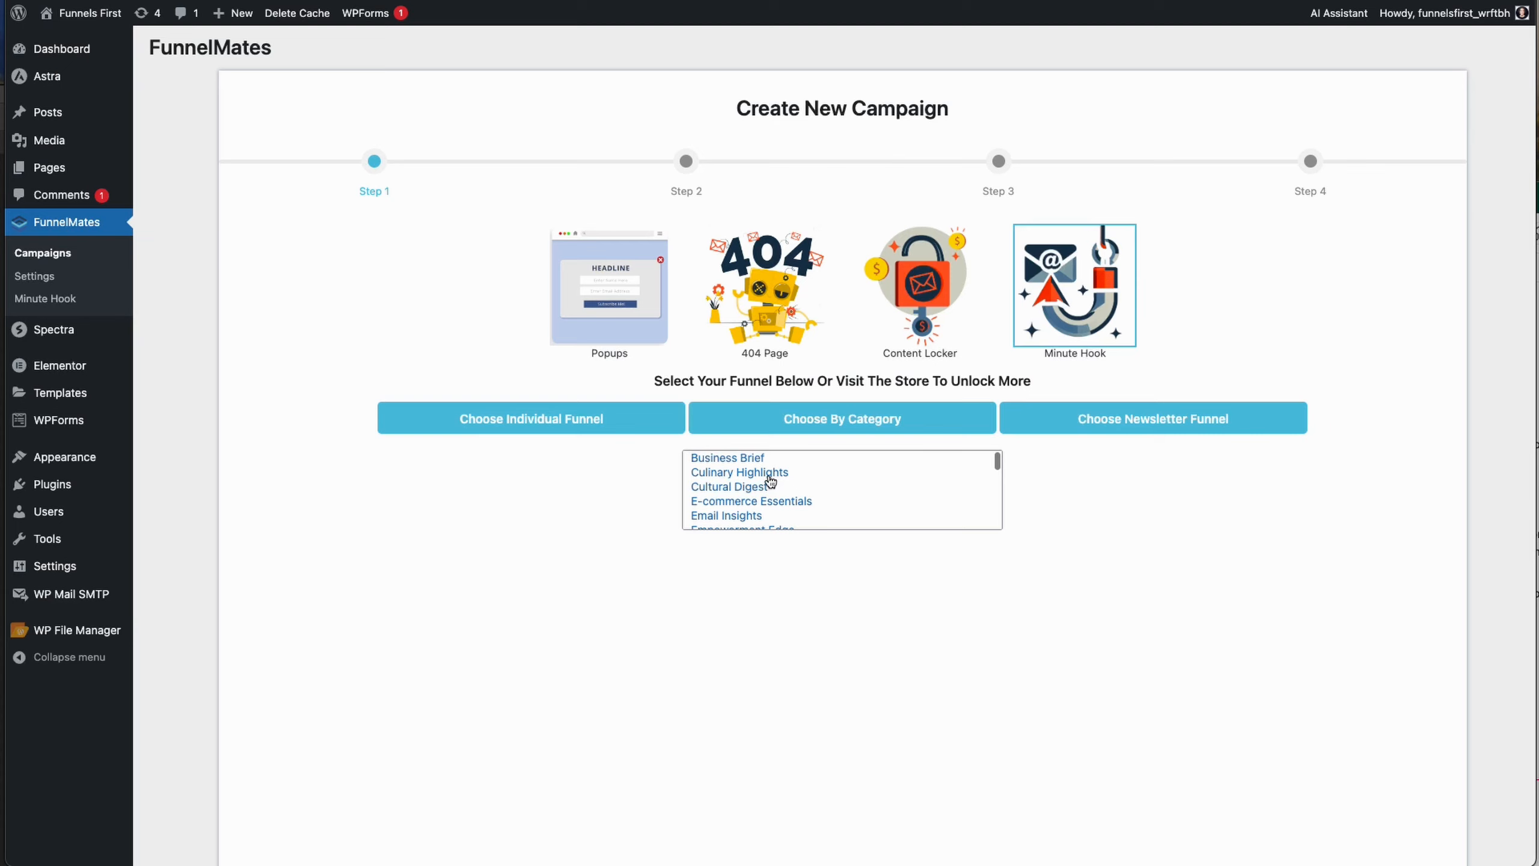
pyautogui.scroll(-10, 776, 496)
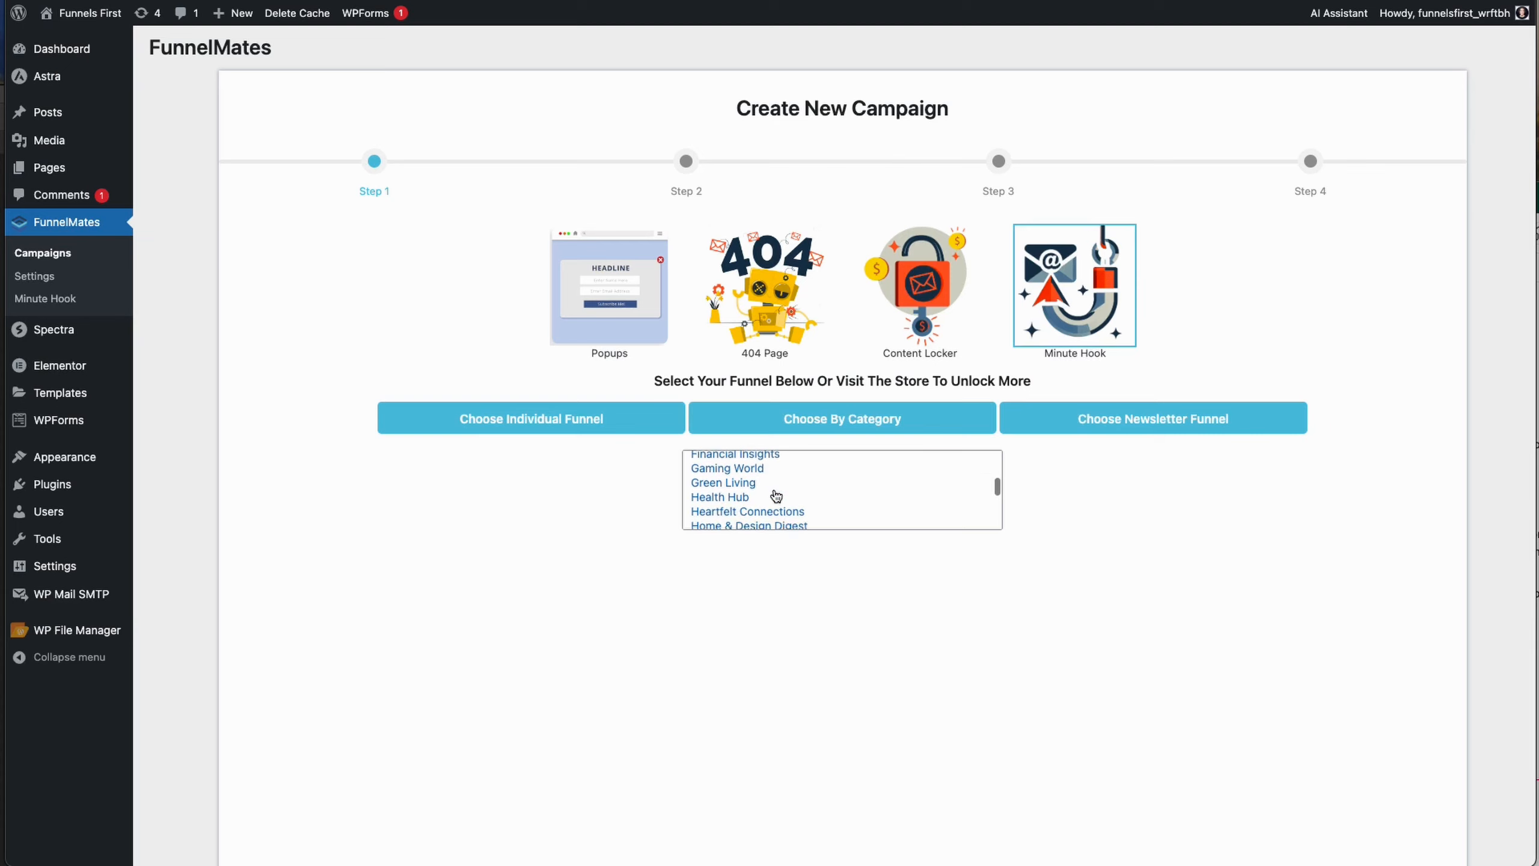
pyautogui.scroll(3, 776, 496)
pyautogui.scroll(5, 776, 496)
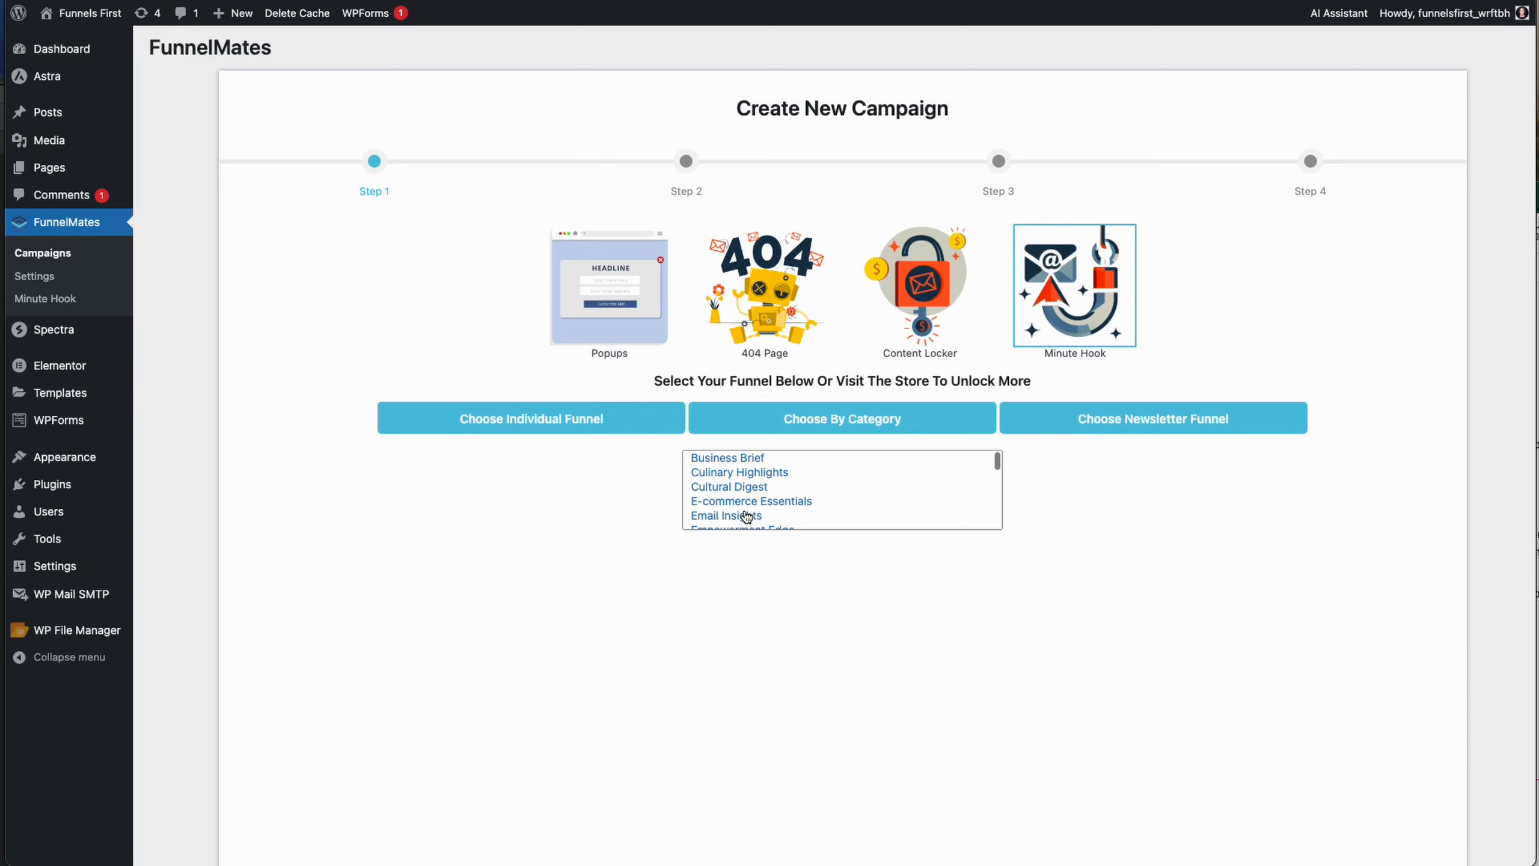
pyautogui.click(734, 458)
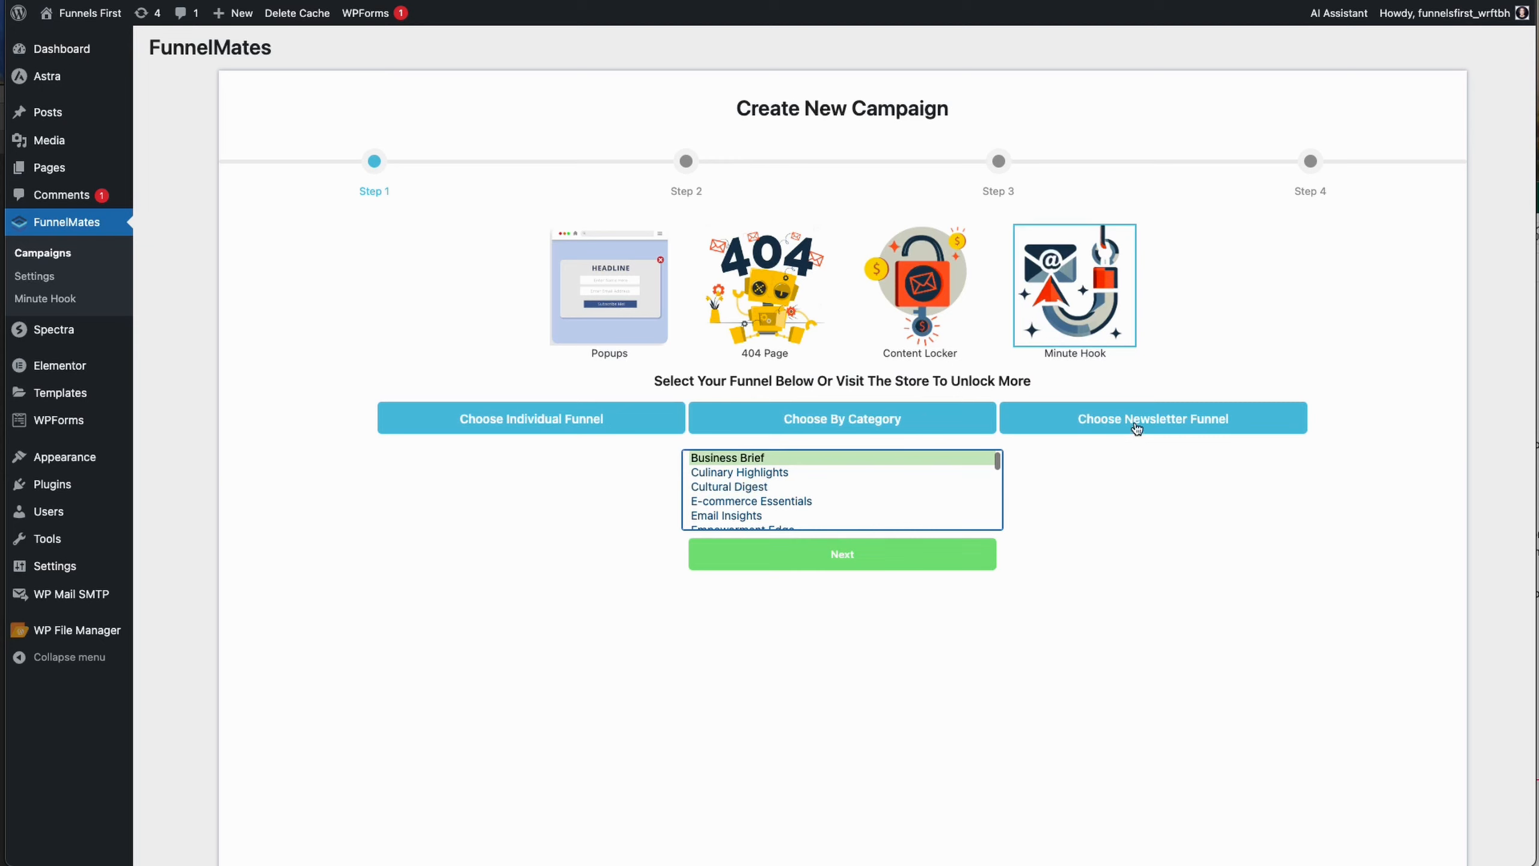
pyautogui.click(858, 556)
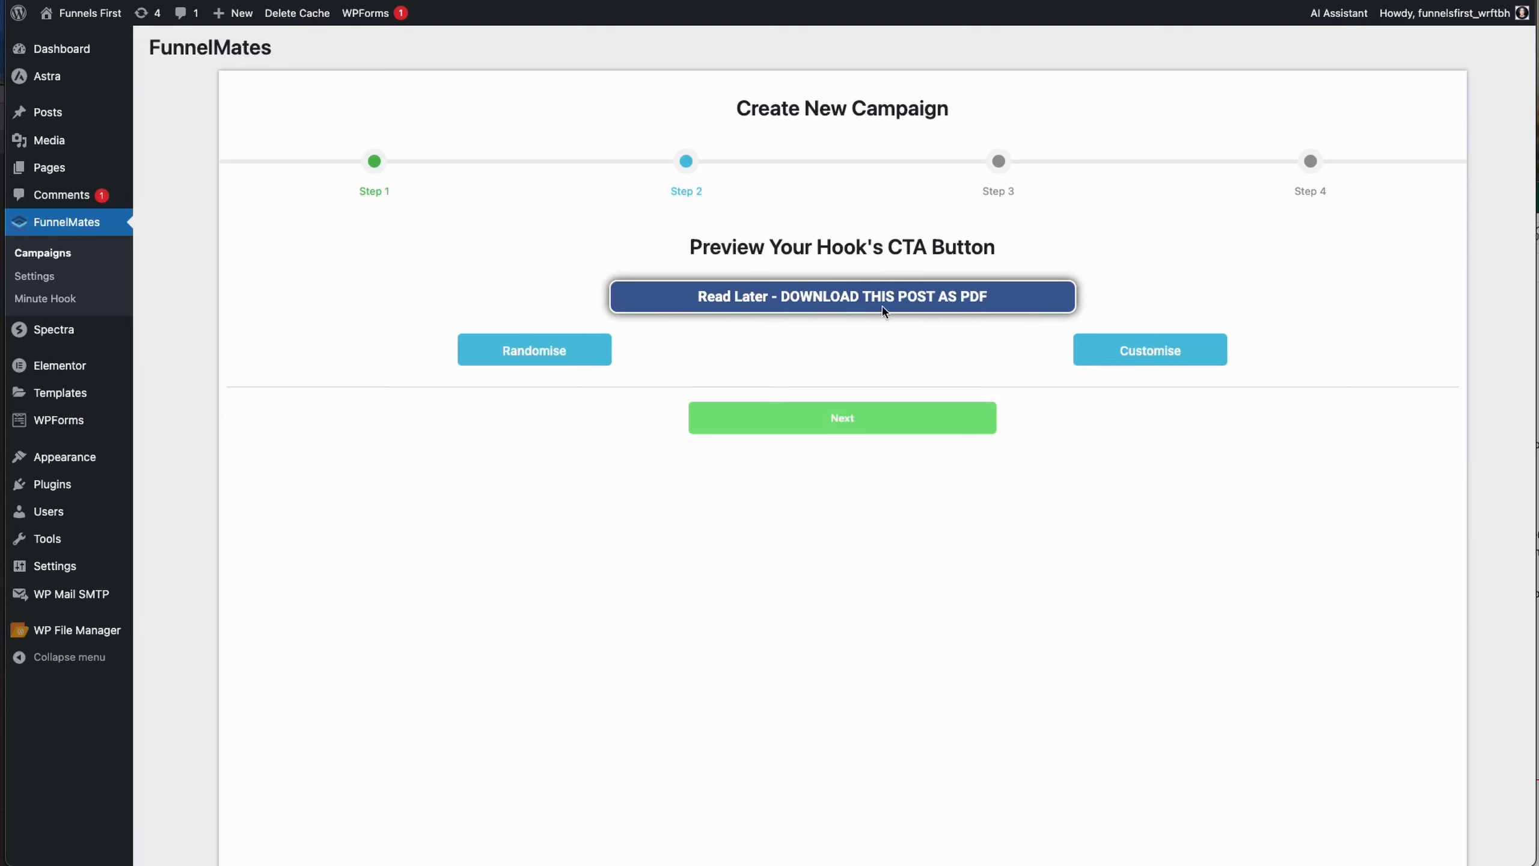
# - Open the customisation options for the hook's CTA button and randomise its text and design
pyautogui.click(1141, 352)
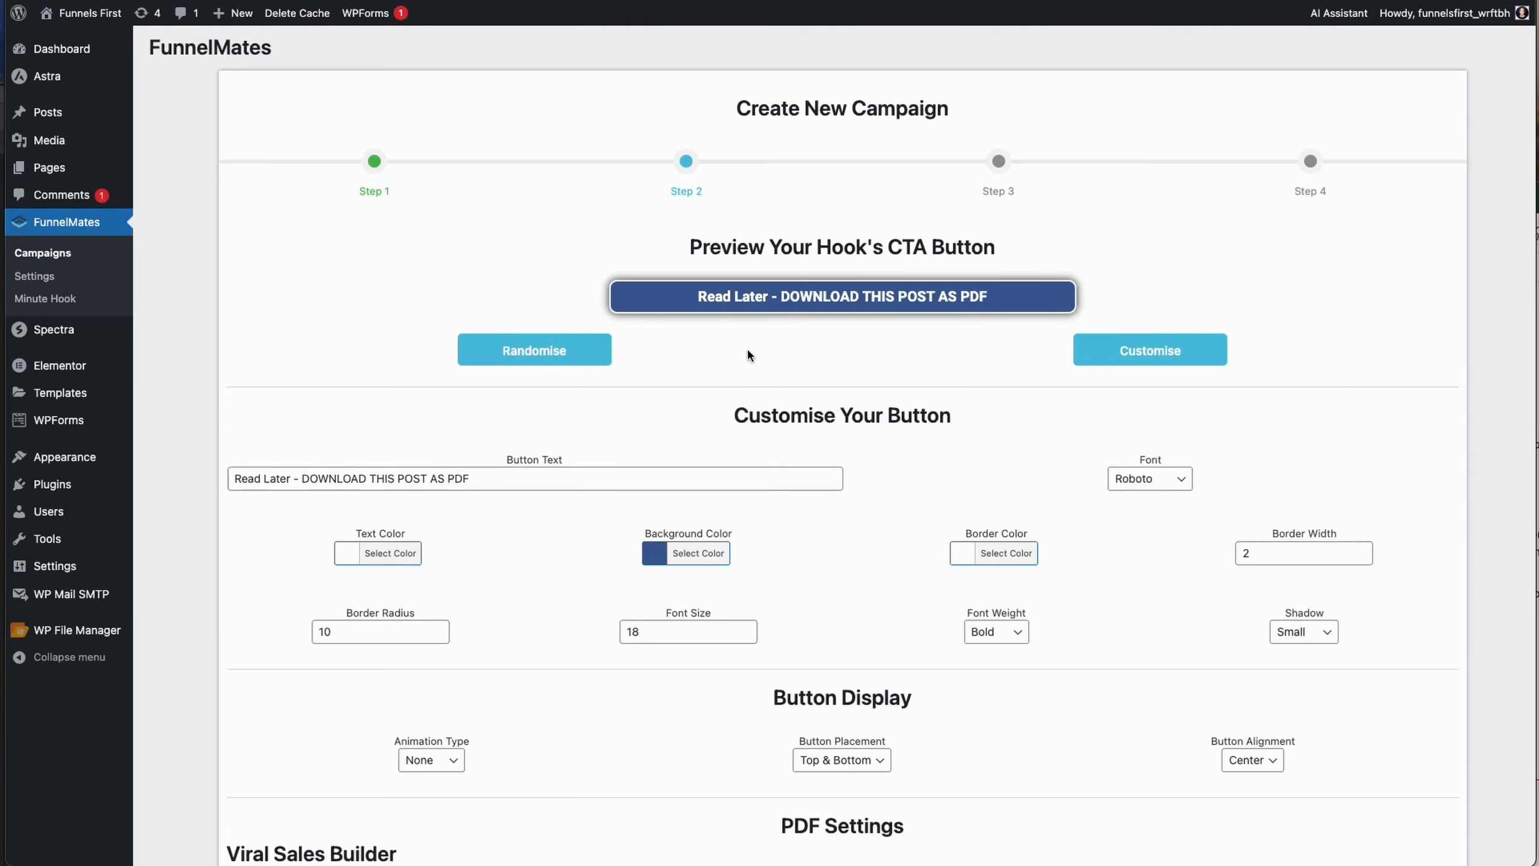
pyautogui.click(532, 352)
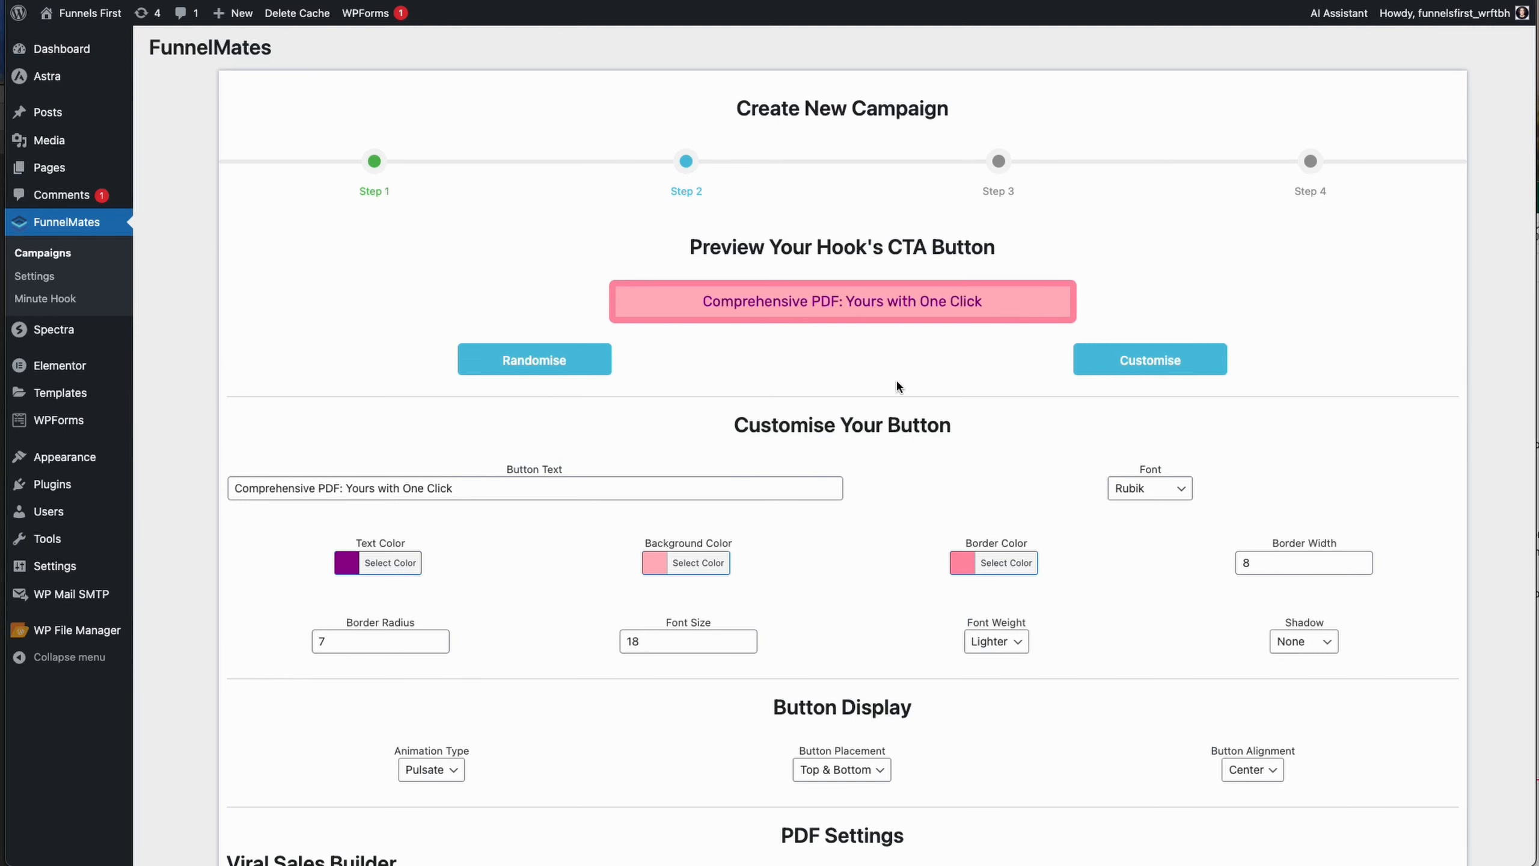
pyautogui.scroll(-3, 673, 526)
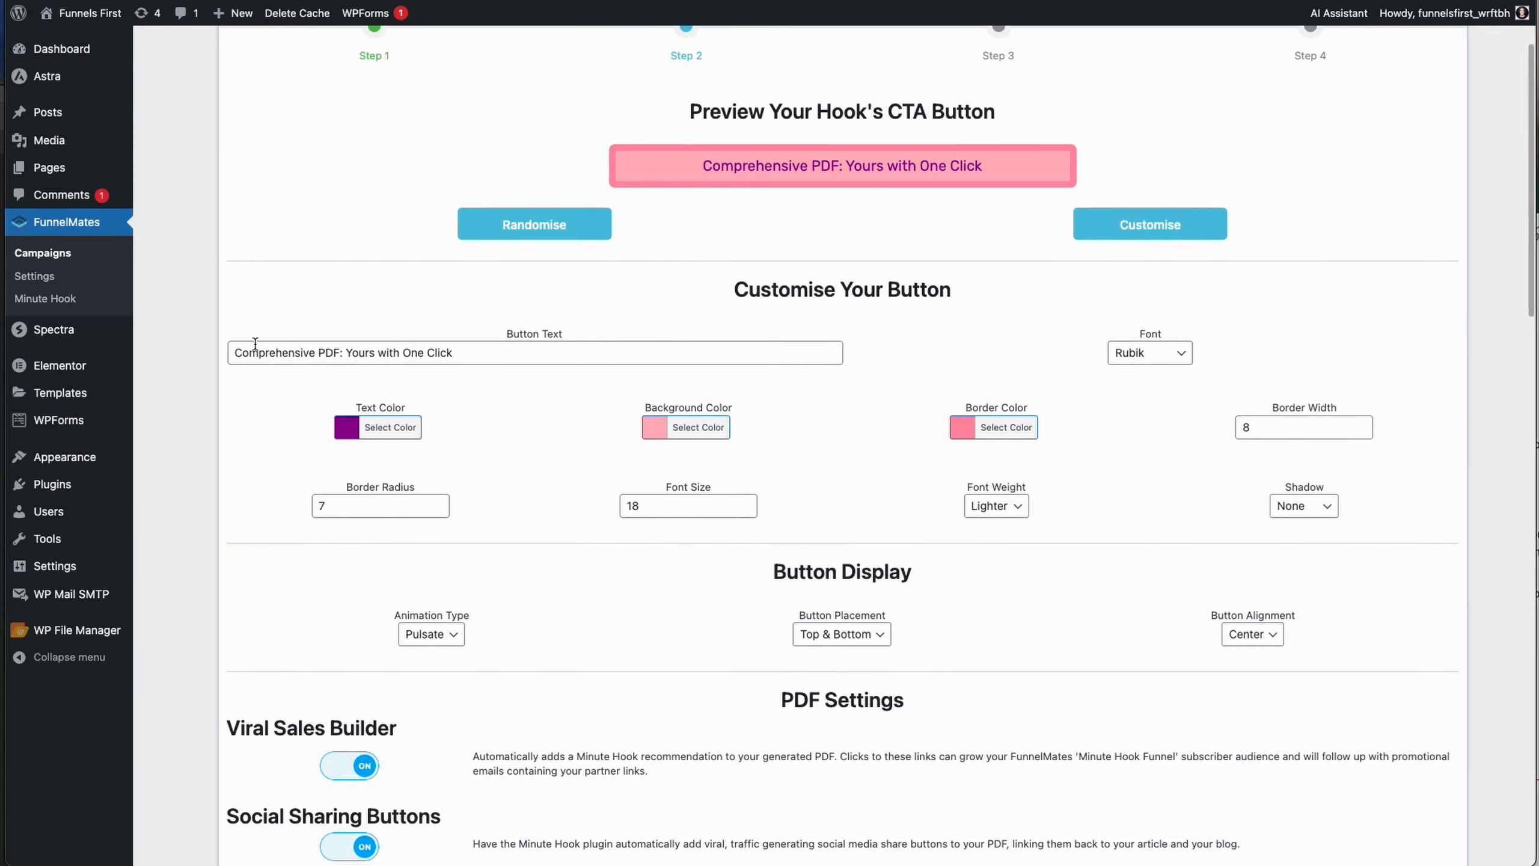
pyautogui.moveTo(242, 353); pyautogui.dragTo(482, 356)
pyautogui.click(476, 357)
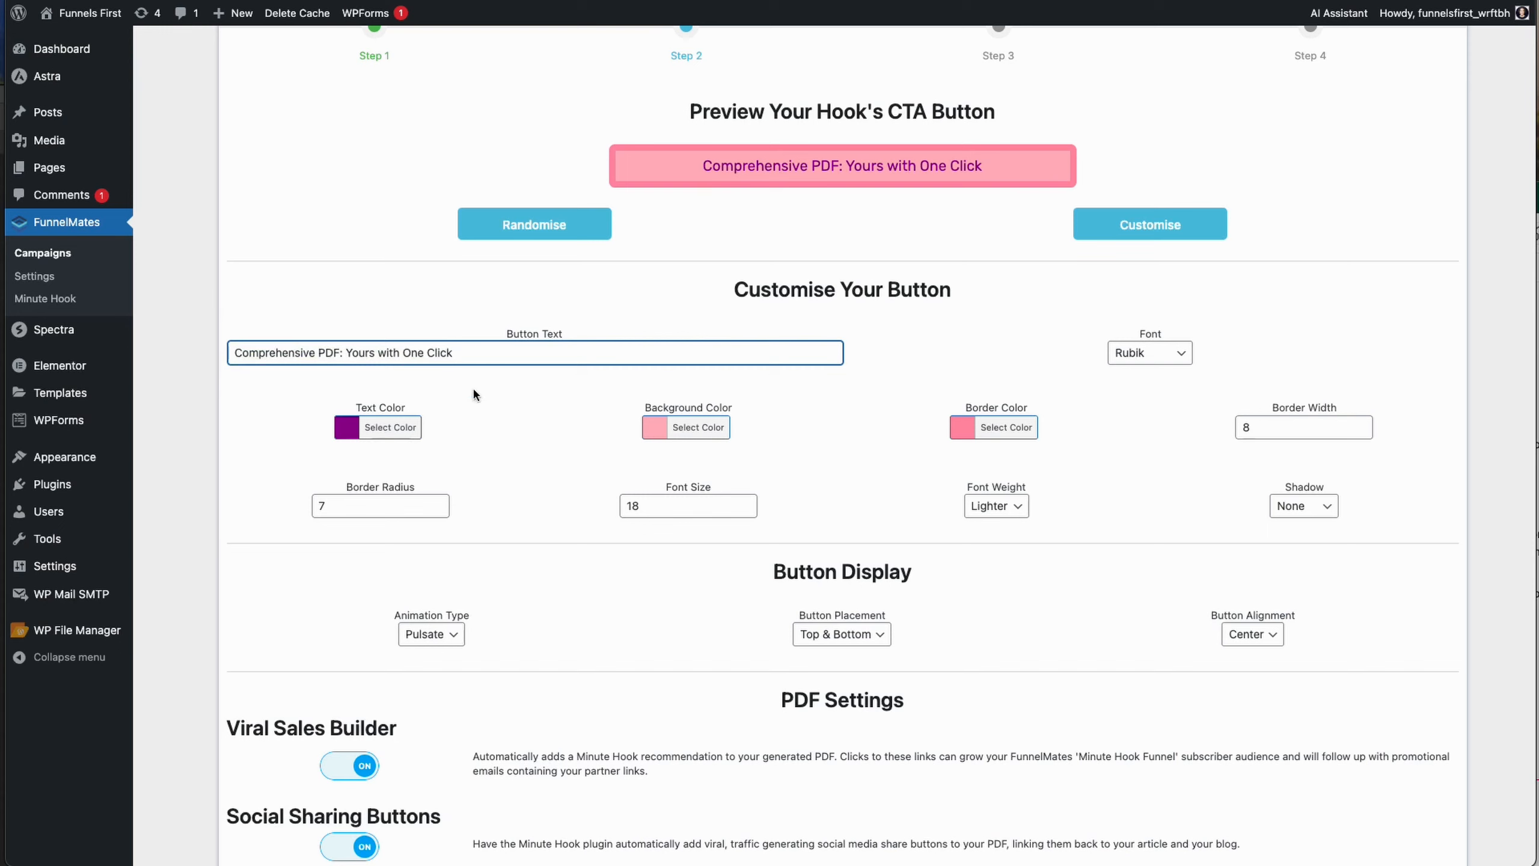
# - Try the Neuton and Impact fonts on the CTA button and settle on Tahoma
pyautogui.click(1164, 356)
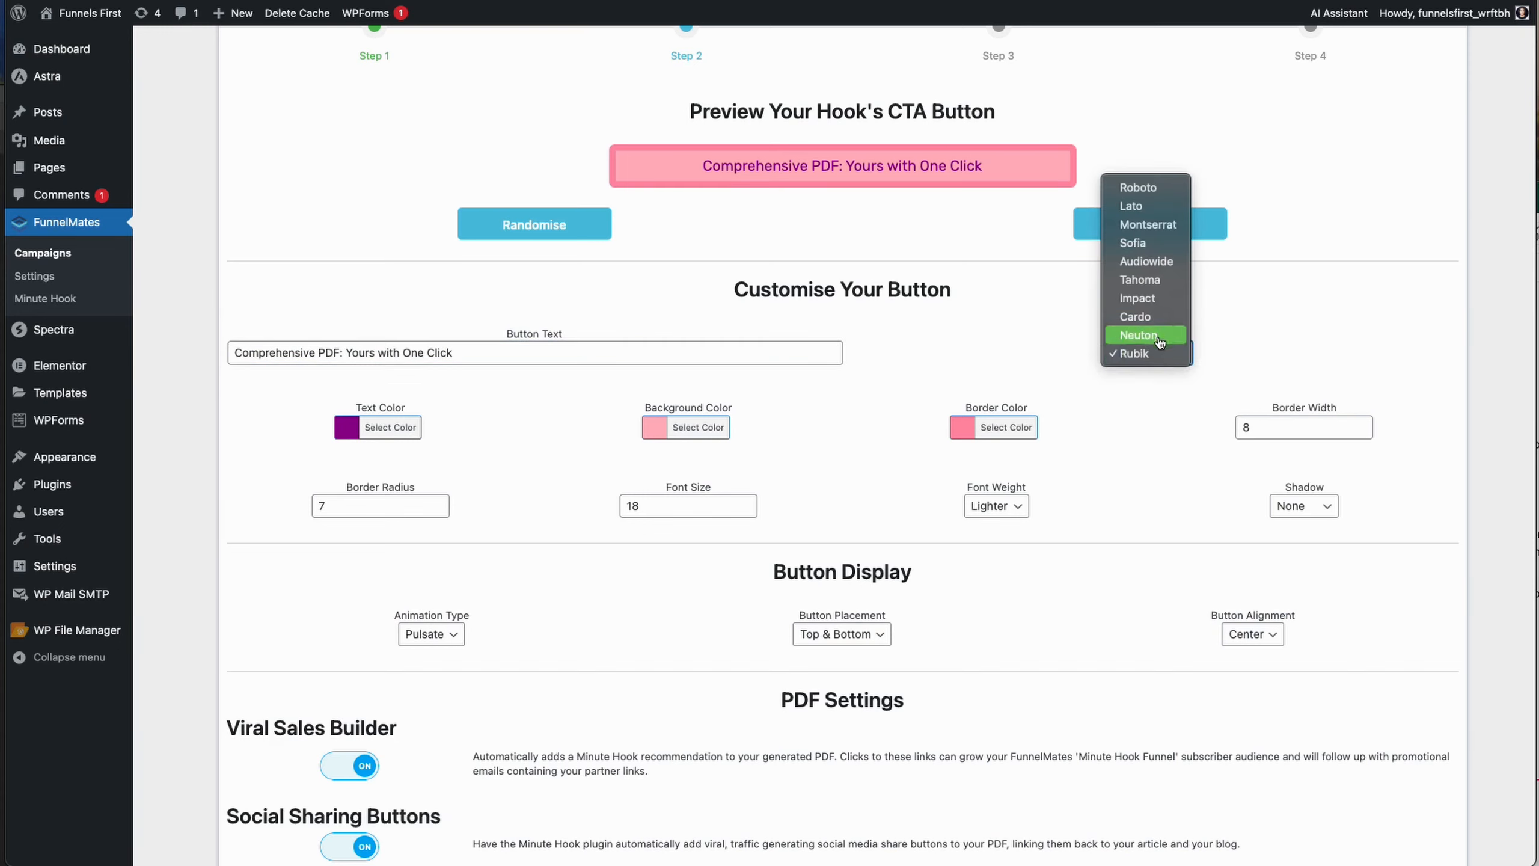
pyautogui.click(1160, 336)
pyautogui.click(1164, 354)
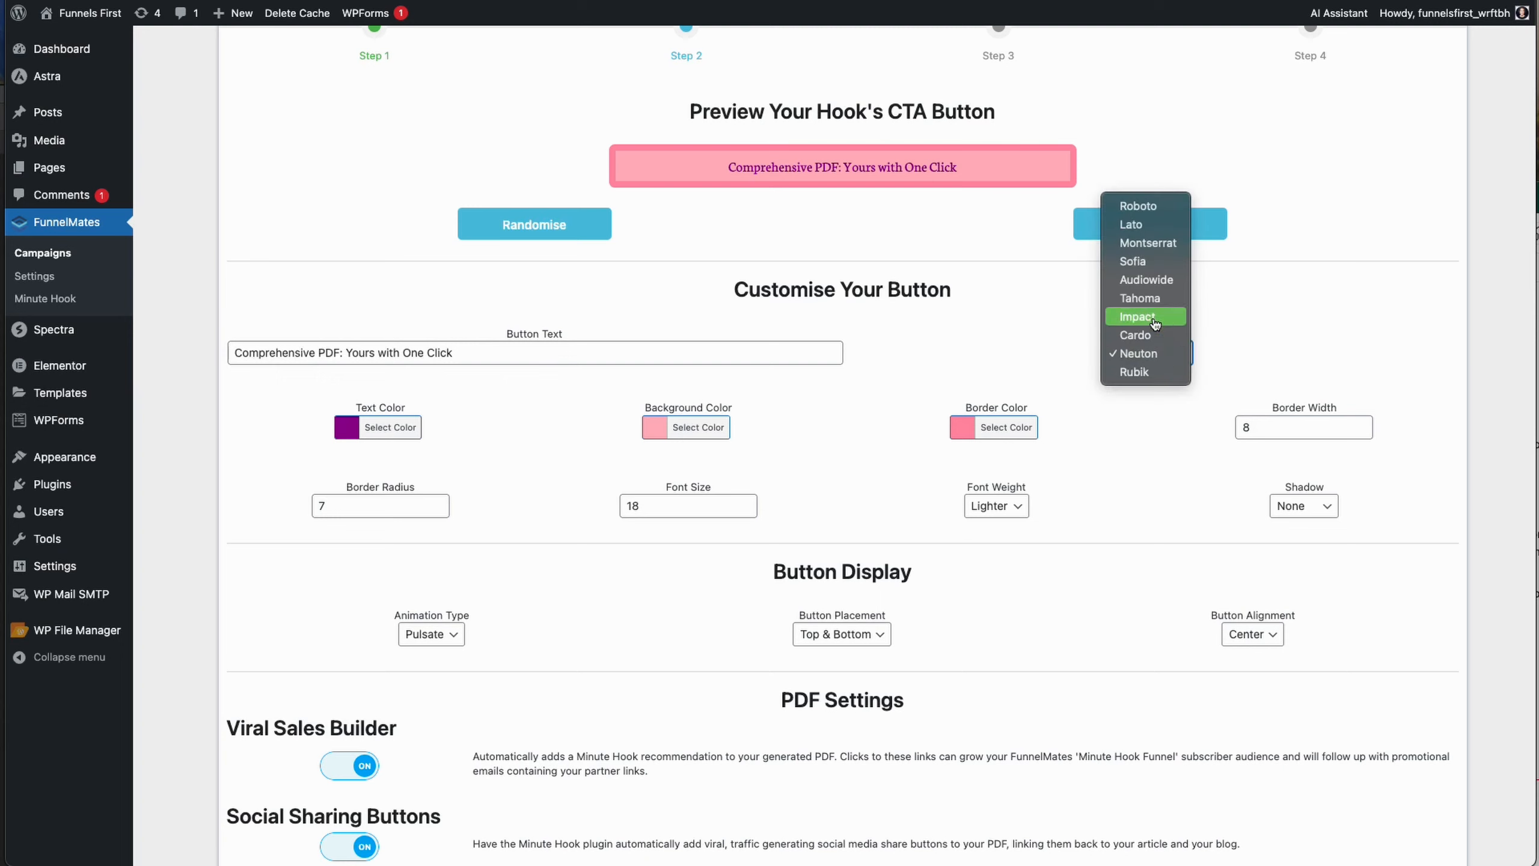
pyautogui.click(1151, 316)
pyautogui.click(1160, 352)
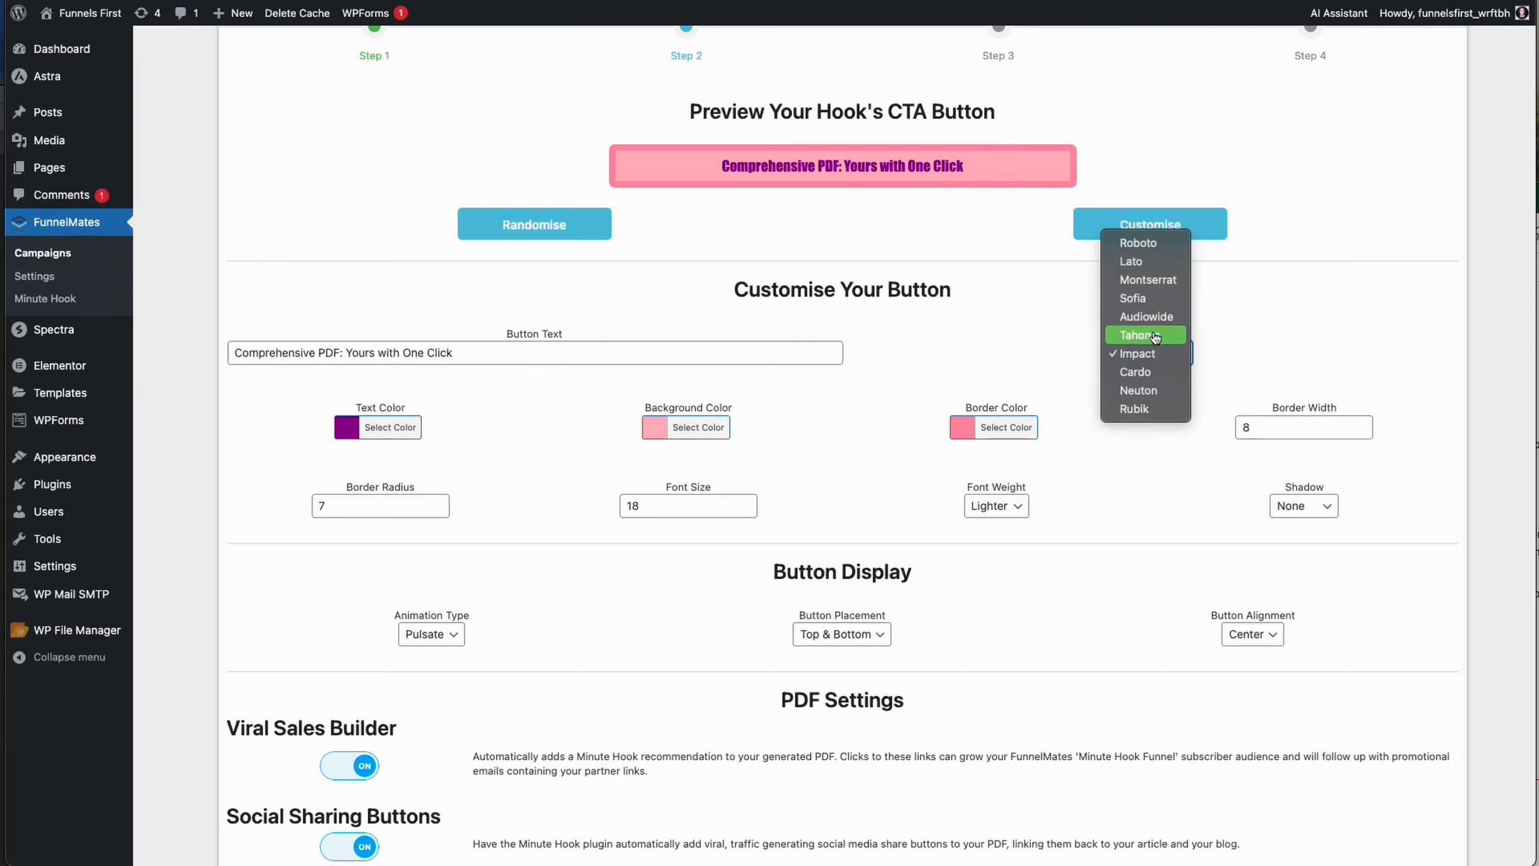
pyautogui.click(1154, 336)
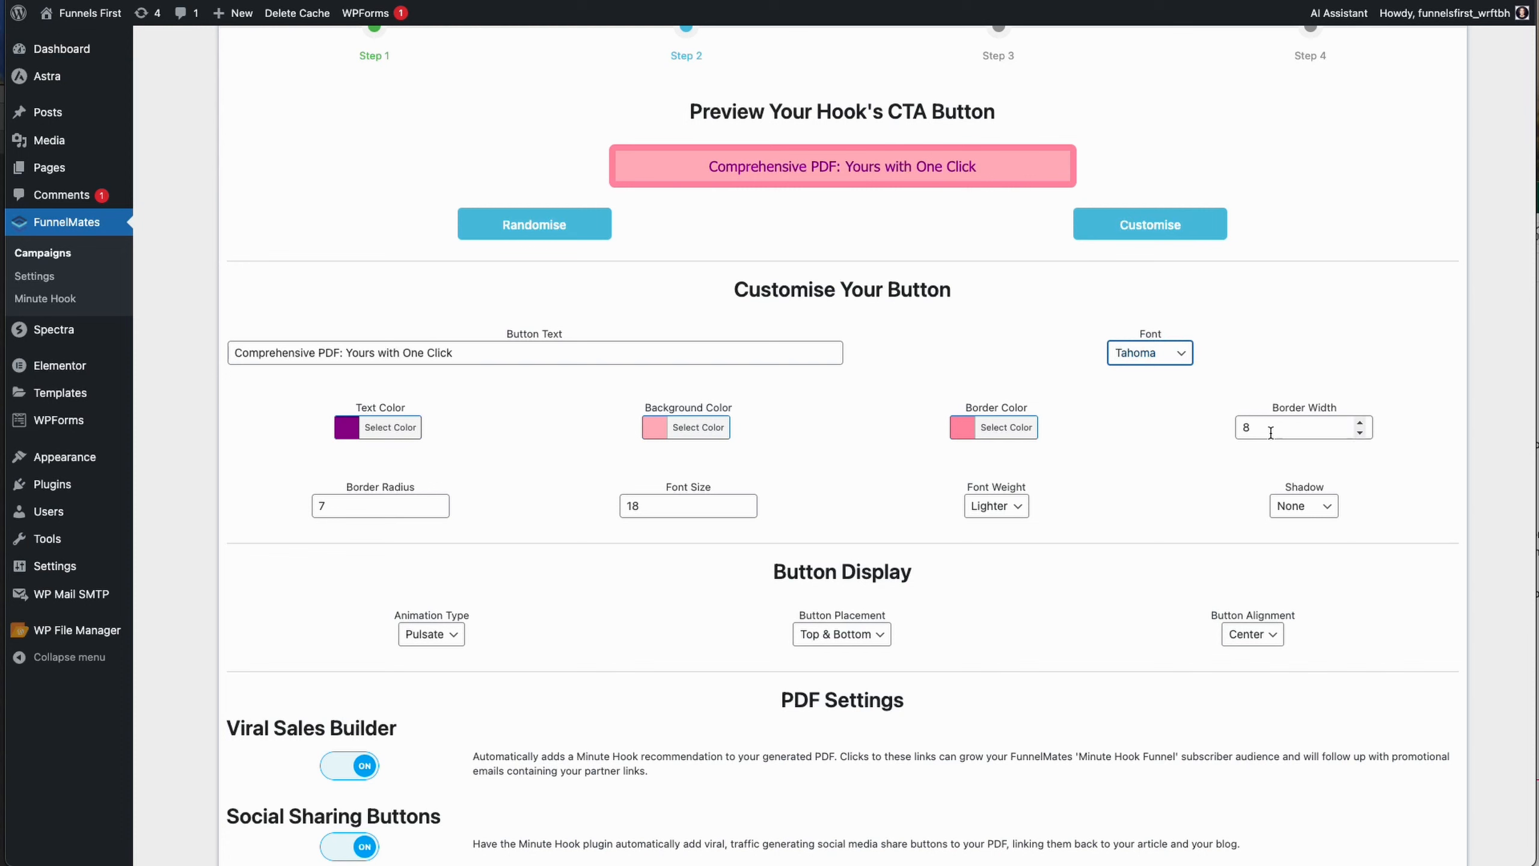
# - Set the CTA button's border width to 4 and its border radius to 9
pyautogui.click(1354, 428)
pyautogui.click(1360, 432)
pyautogui.click(1359, 433)
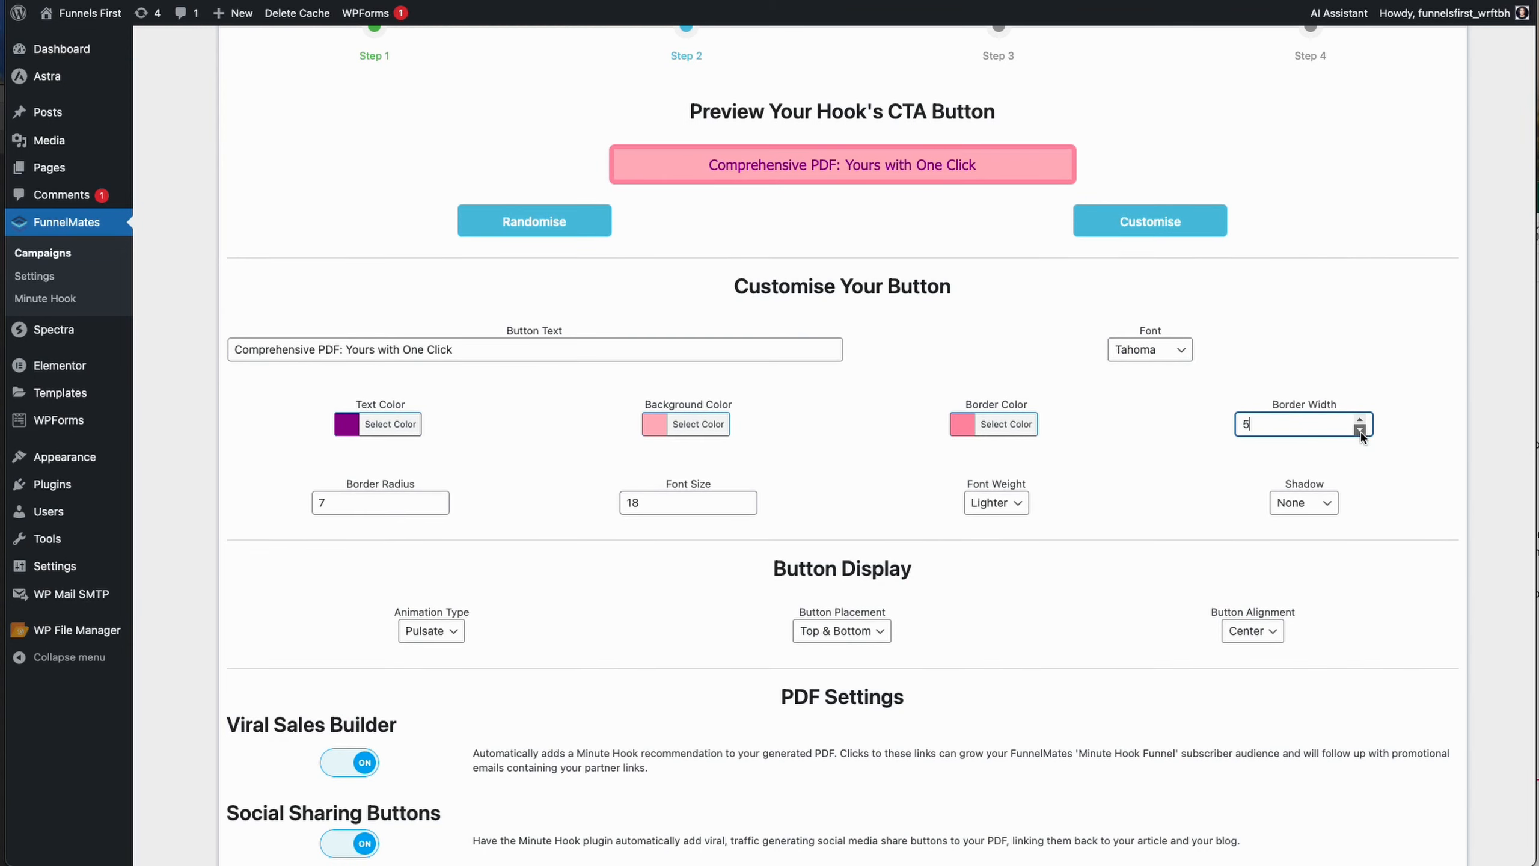
pyautogui.click(1359, 432)
pyautogui.click(1359, 432)
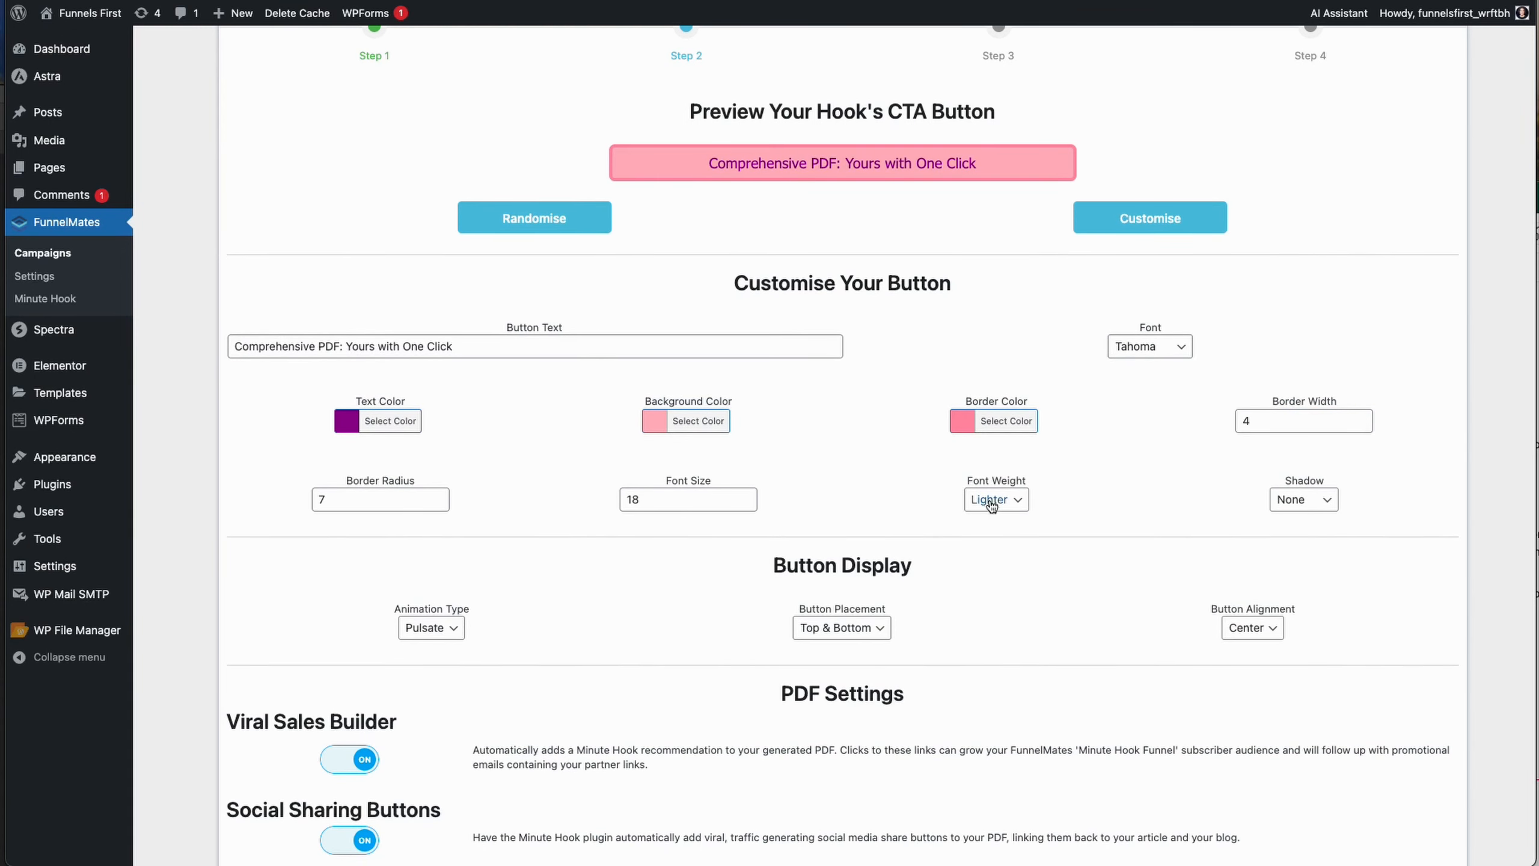
pyautogui.click(437, 495)
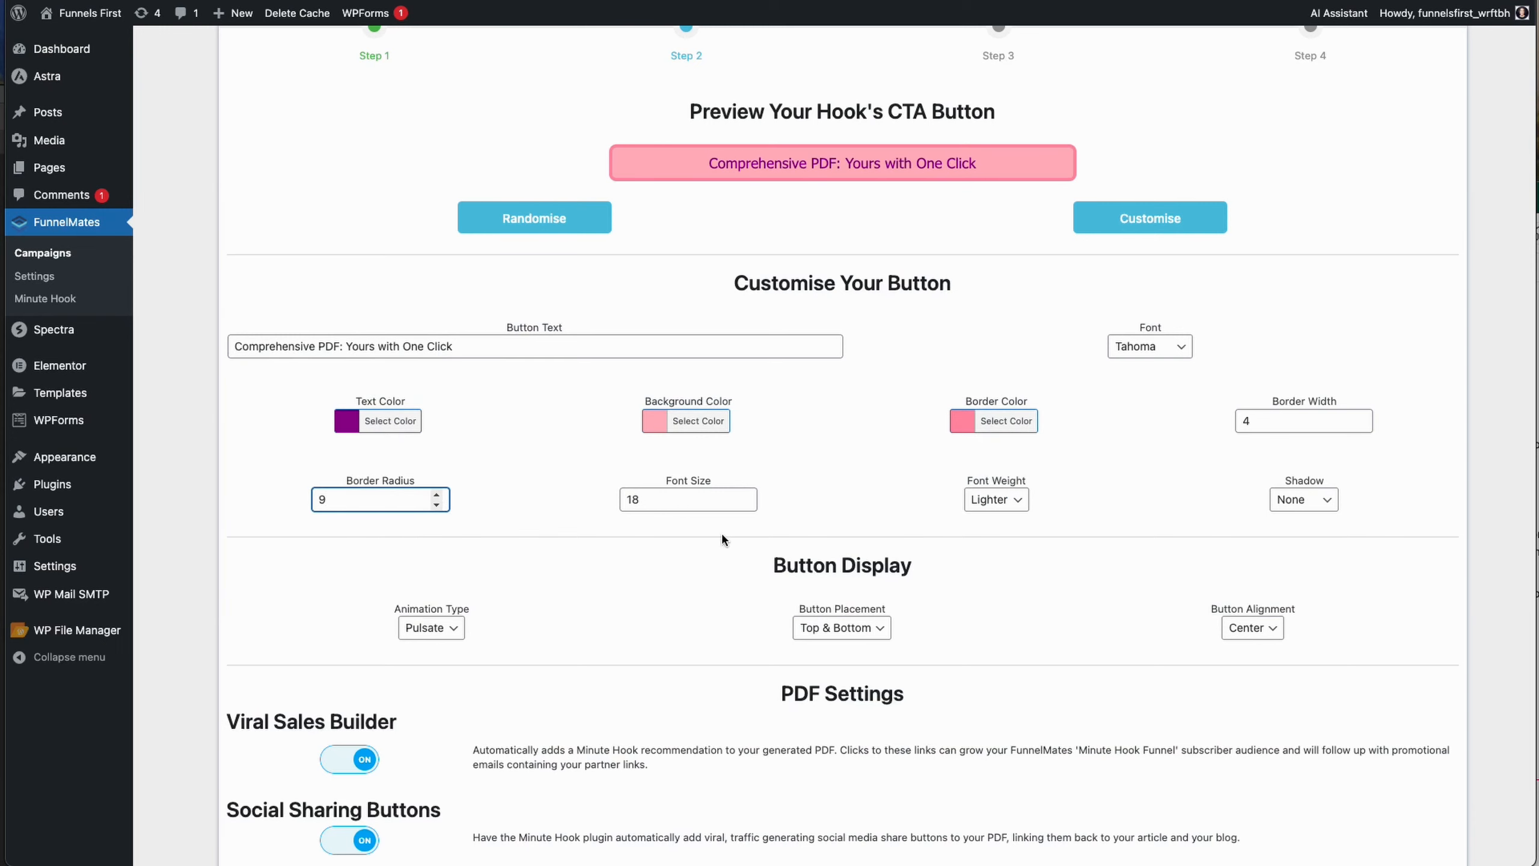
# - Set the CTA button's font weight to Bolder and its shadow to Small, after trying a Large shadow
pyautogui.click(1010, 499)
pyautogui.click(1011, 488)
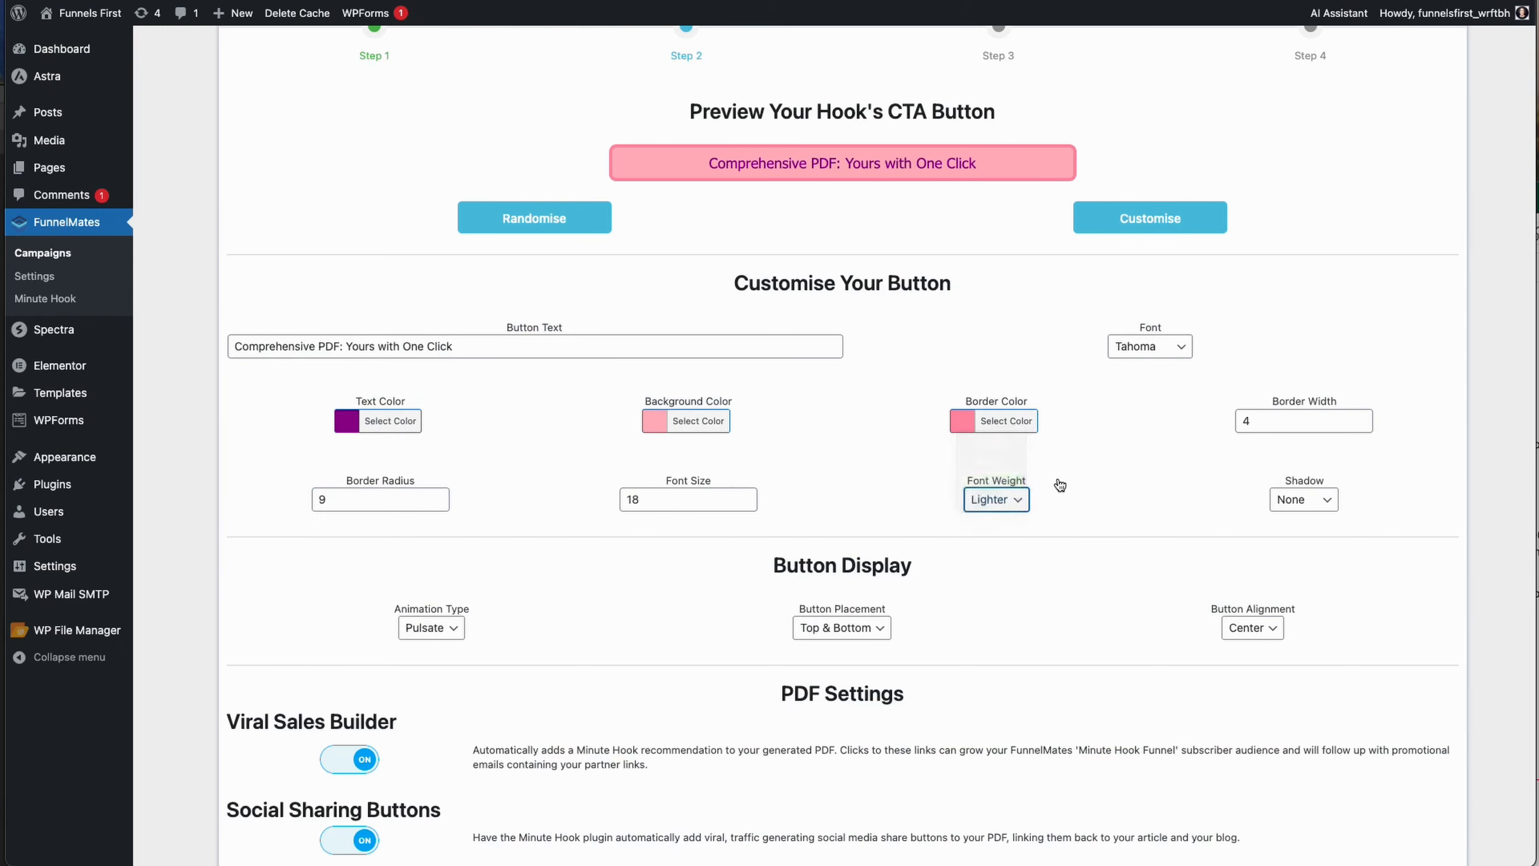
pyautogui.click(1298, 511)
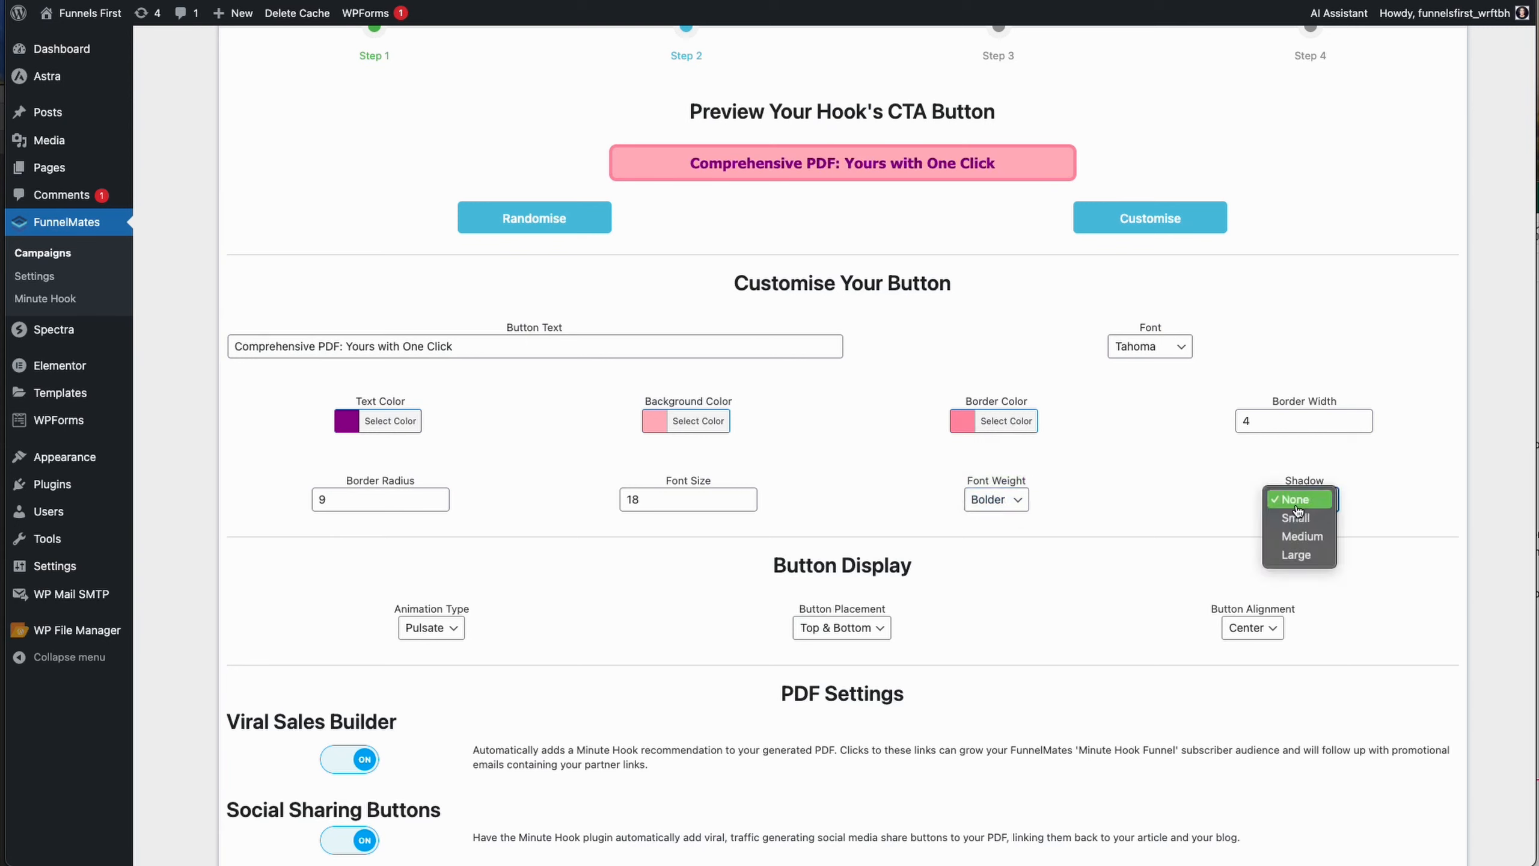
pyautogui.click(1303, 554)
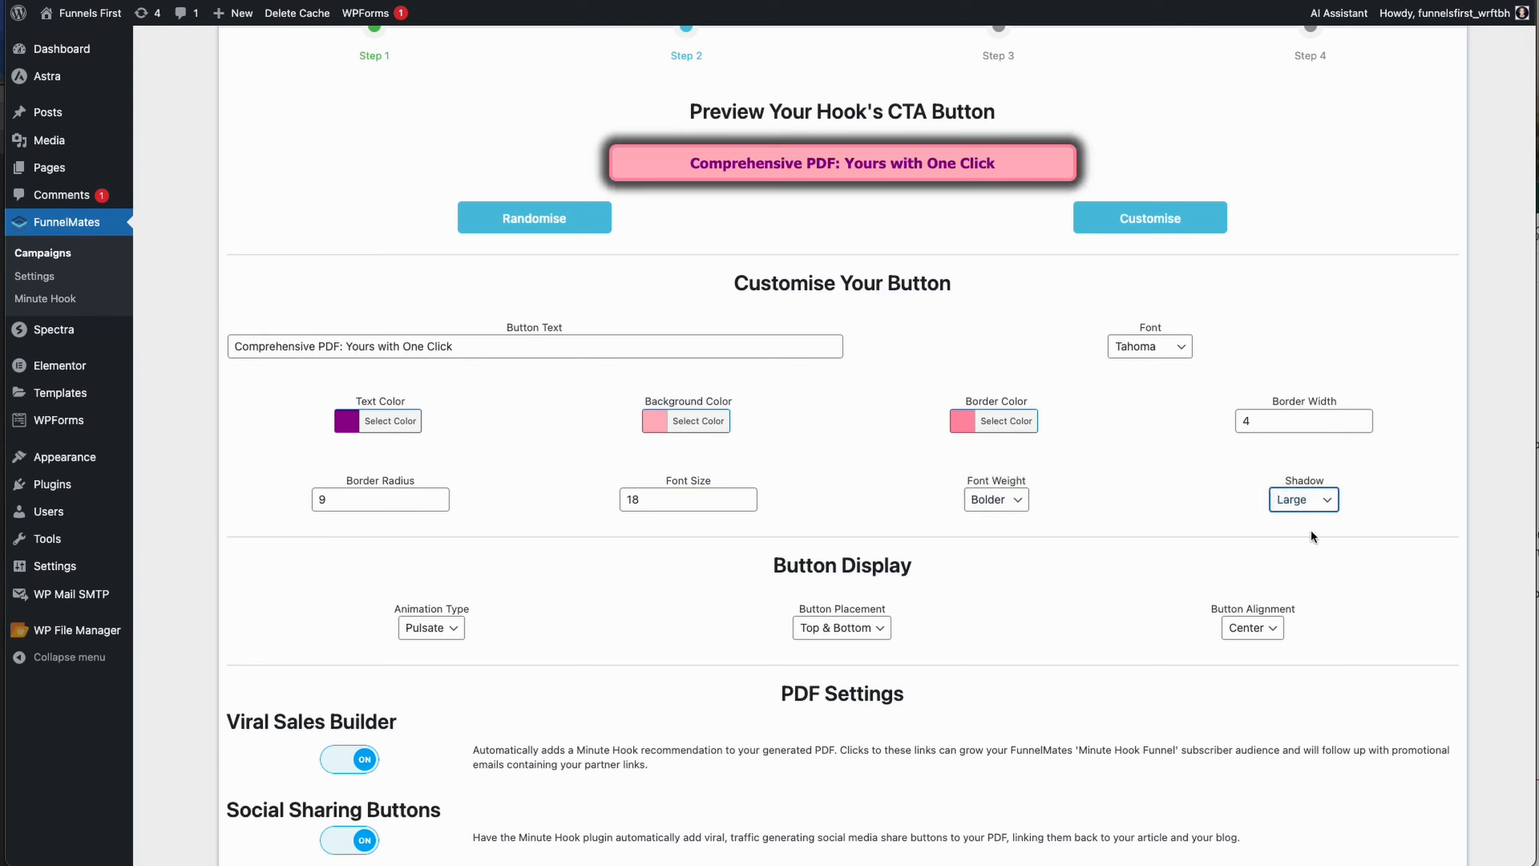
pyautogui.click(1302, 498)
pyautogui.click(1301, 480)
pyautogui.click(1313, 498)
pyautogui.click(1310, 484)
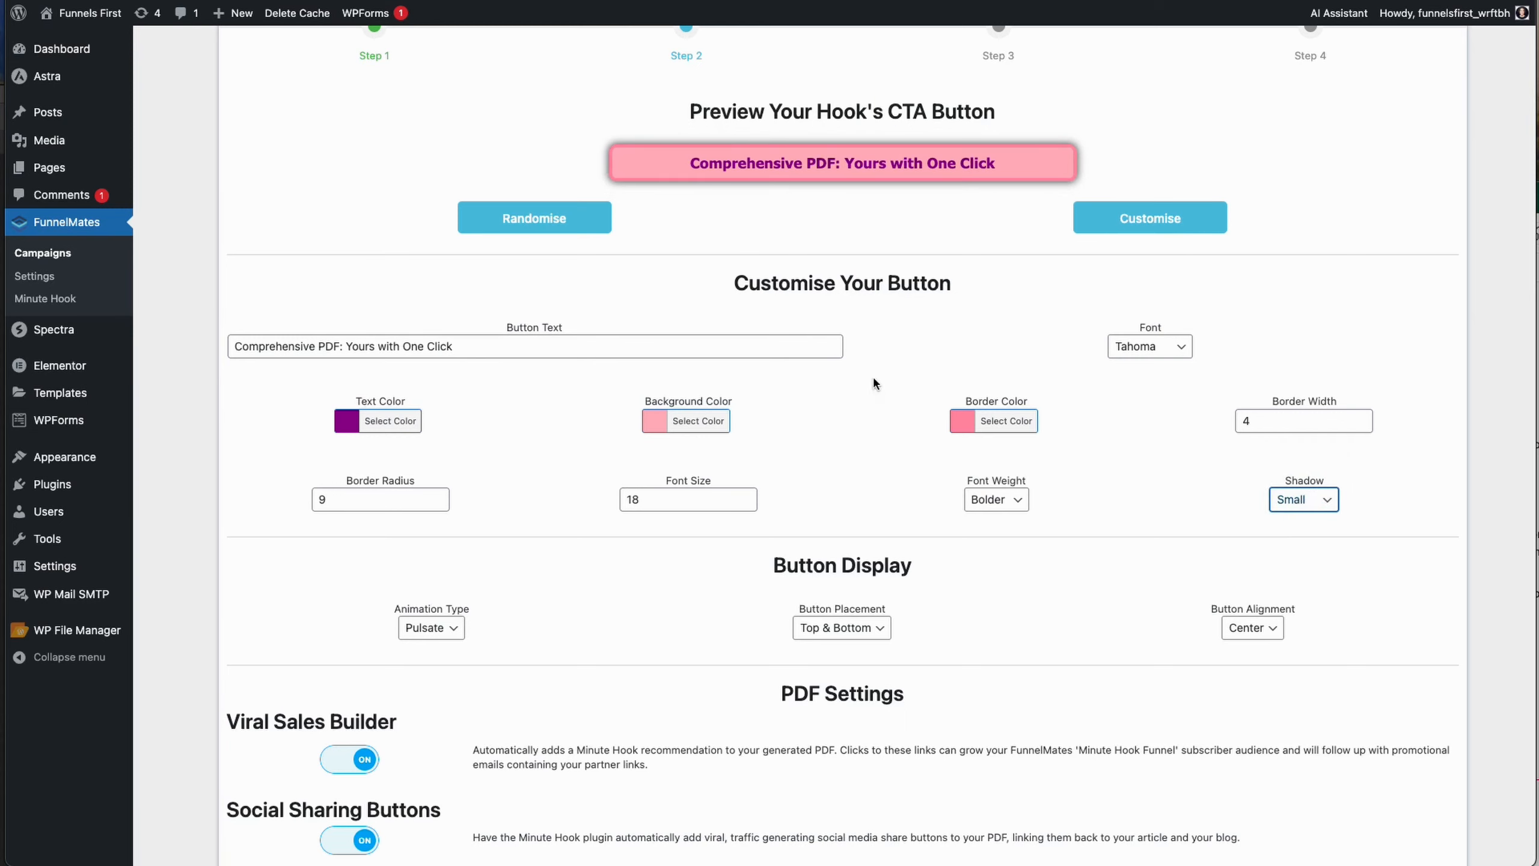
# - Set the CTA button's animation type to Shake after trying Bounce
pyautogui.scroll(-5, 695, 577)
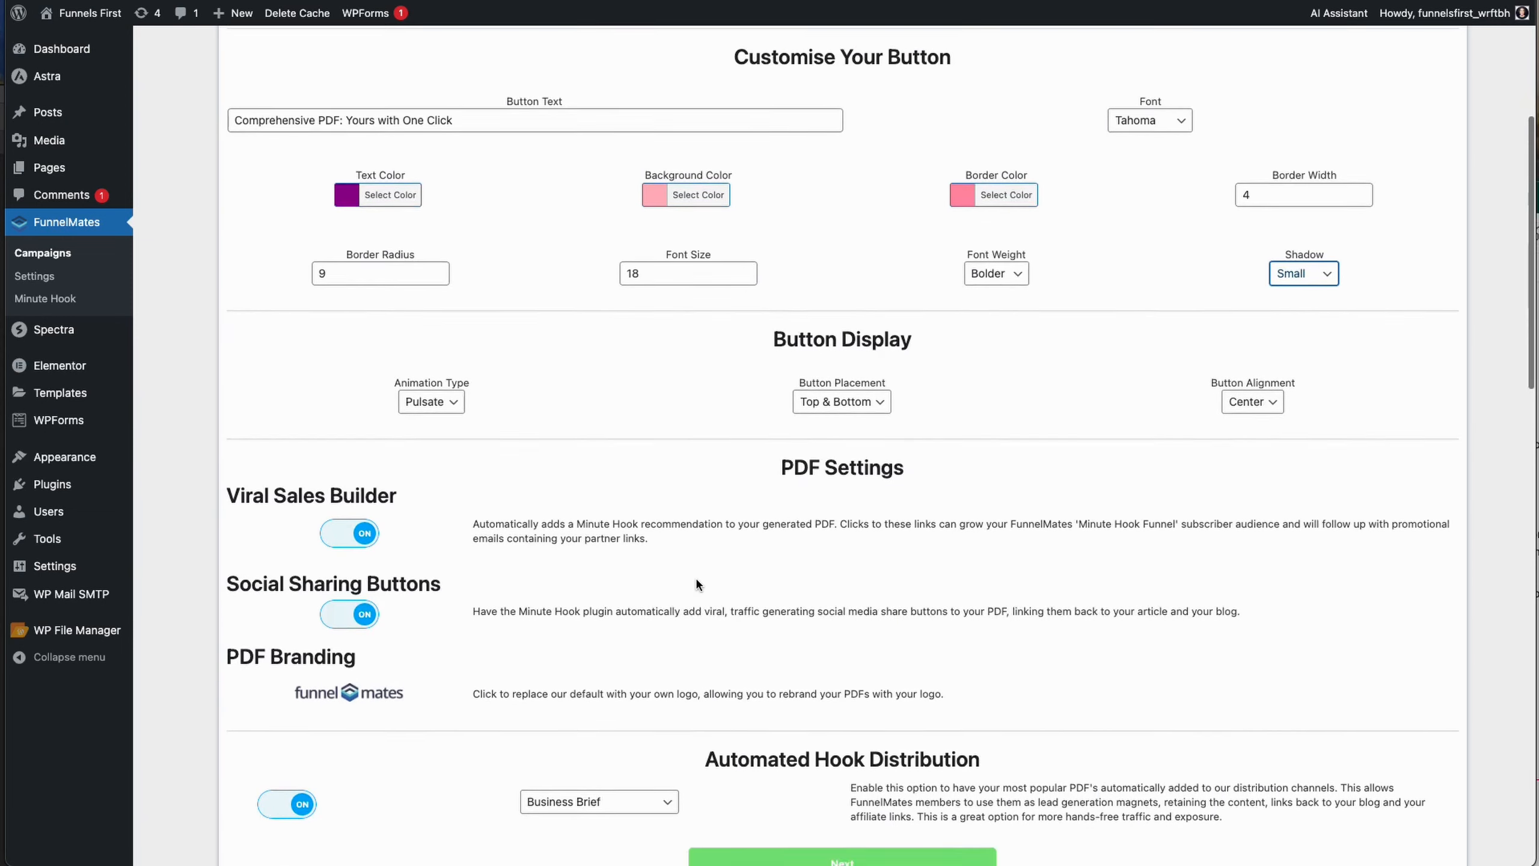
pyautogui.scroll(5, 695, 577)
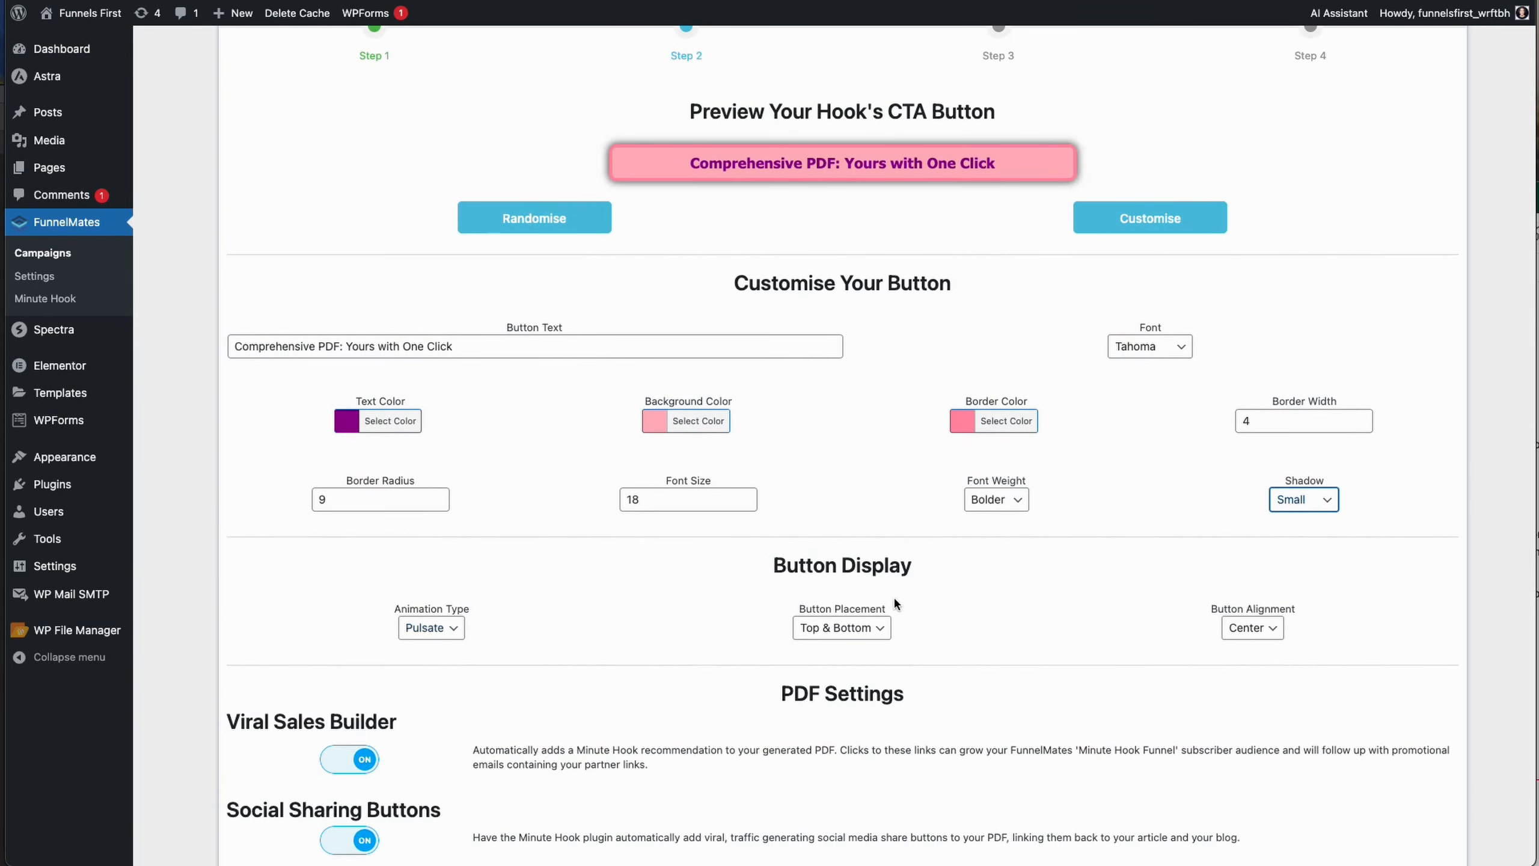
pyautogui.click(427, 628)
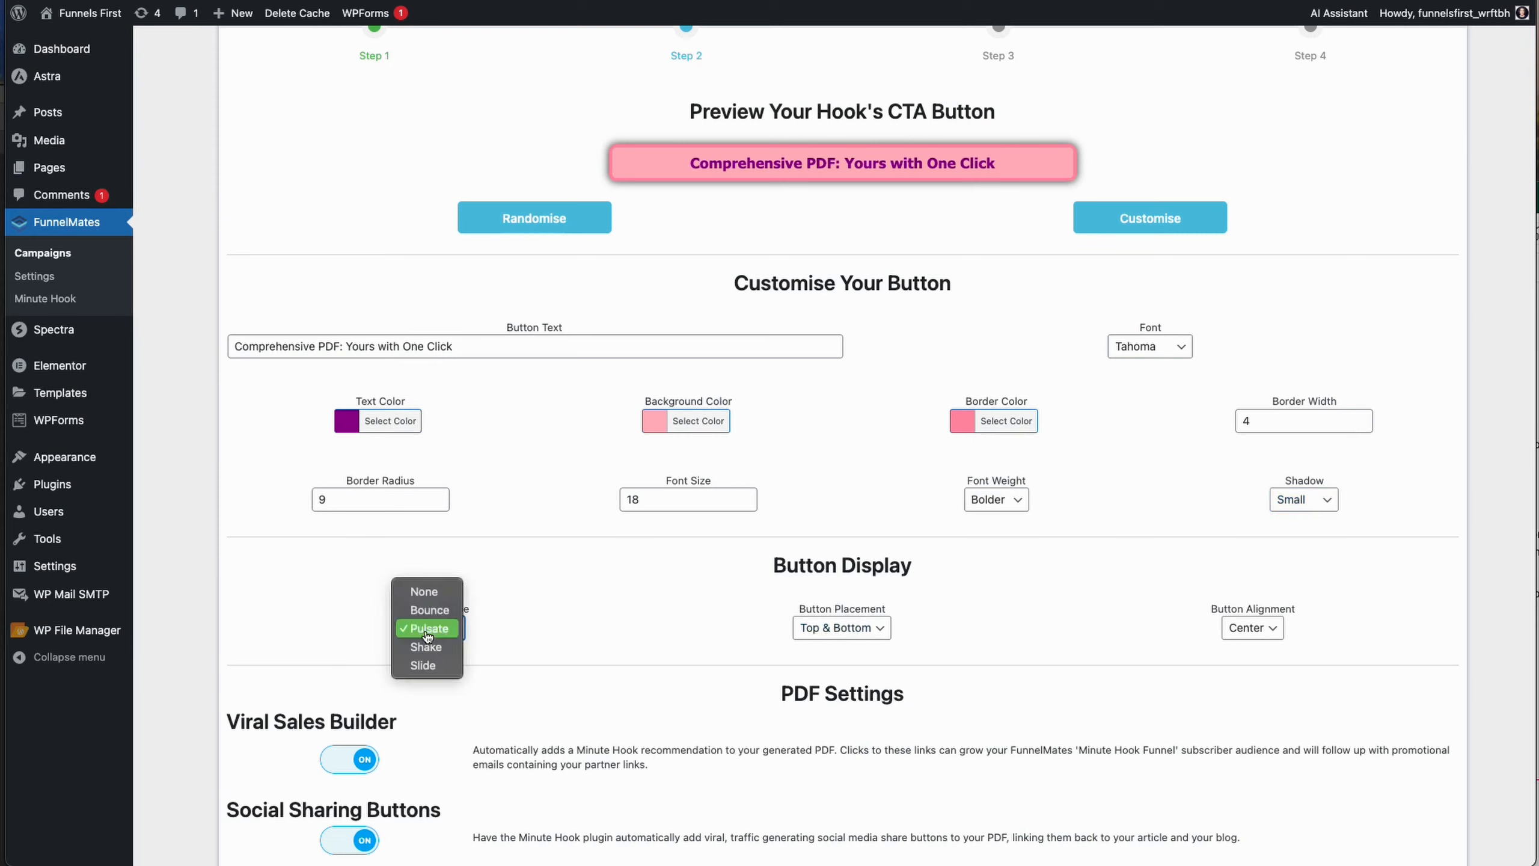
pyautogui.click(427, 608)
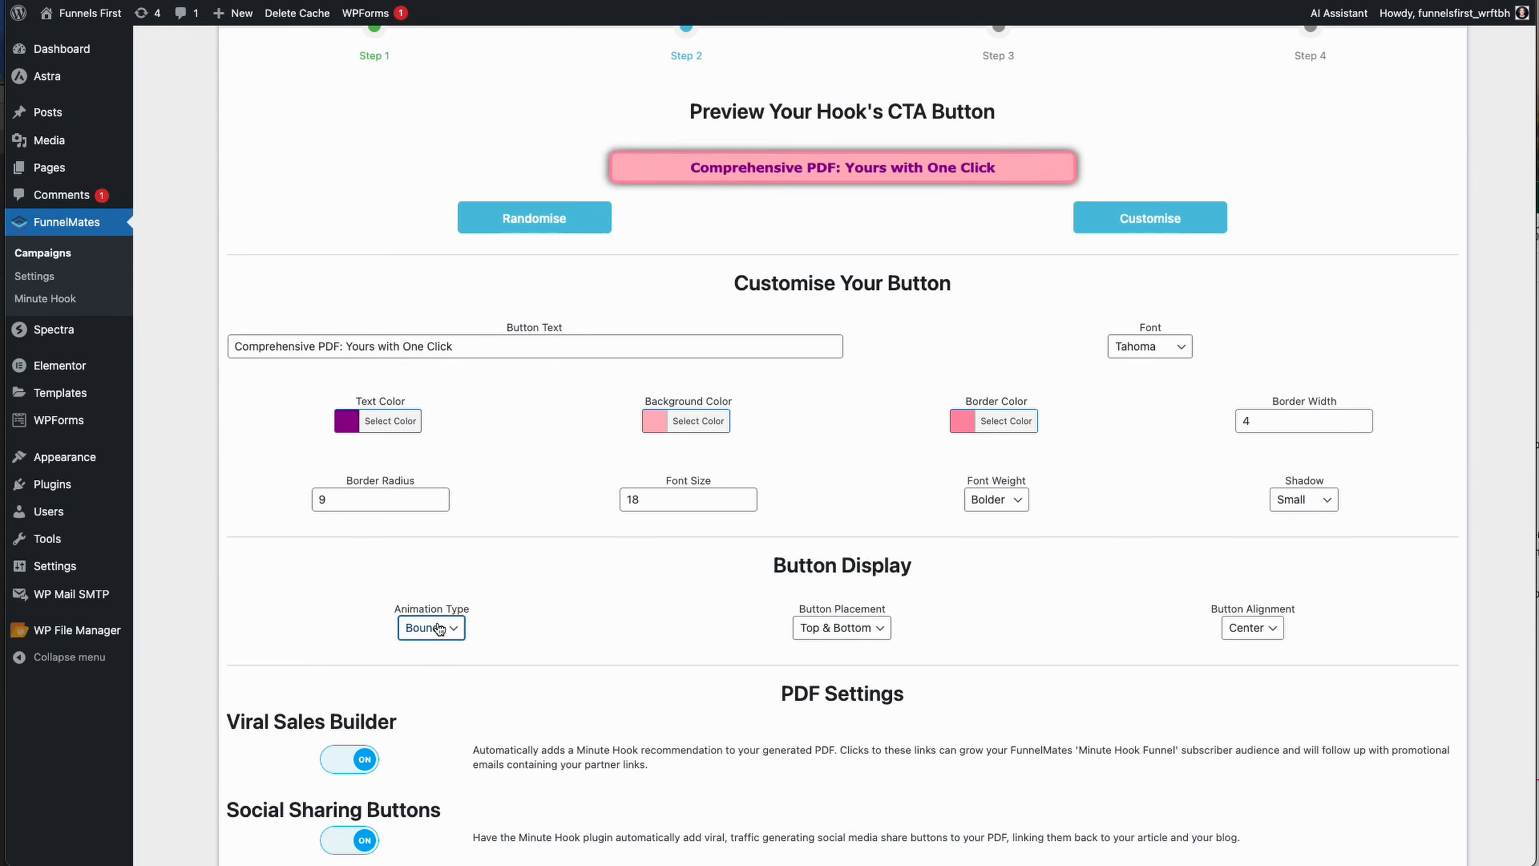
pyautogui.click(440, 629)
pyautogui.click(435, 661)
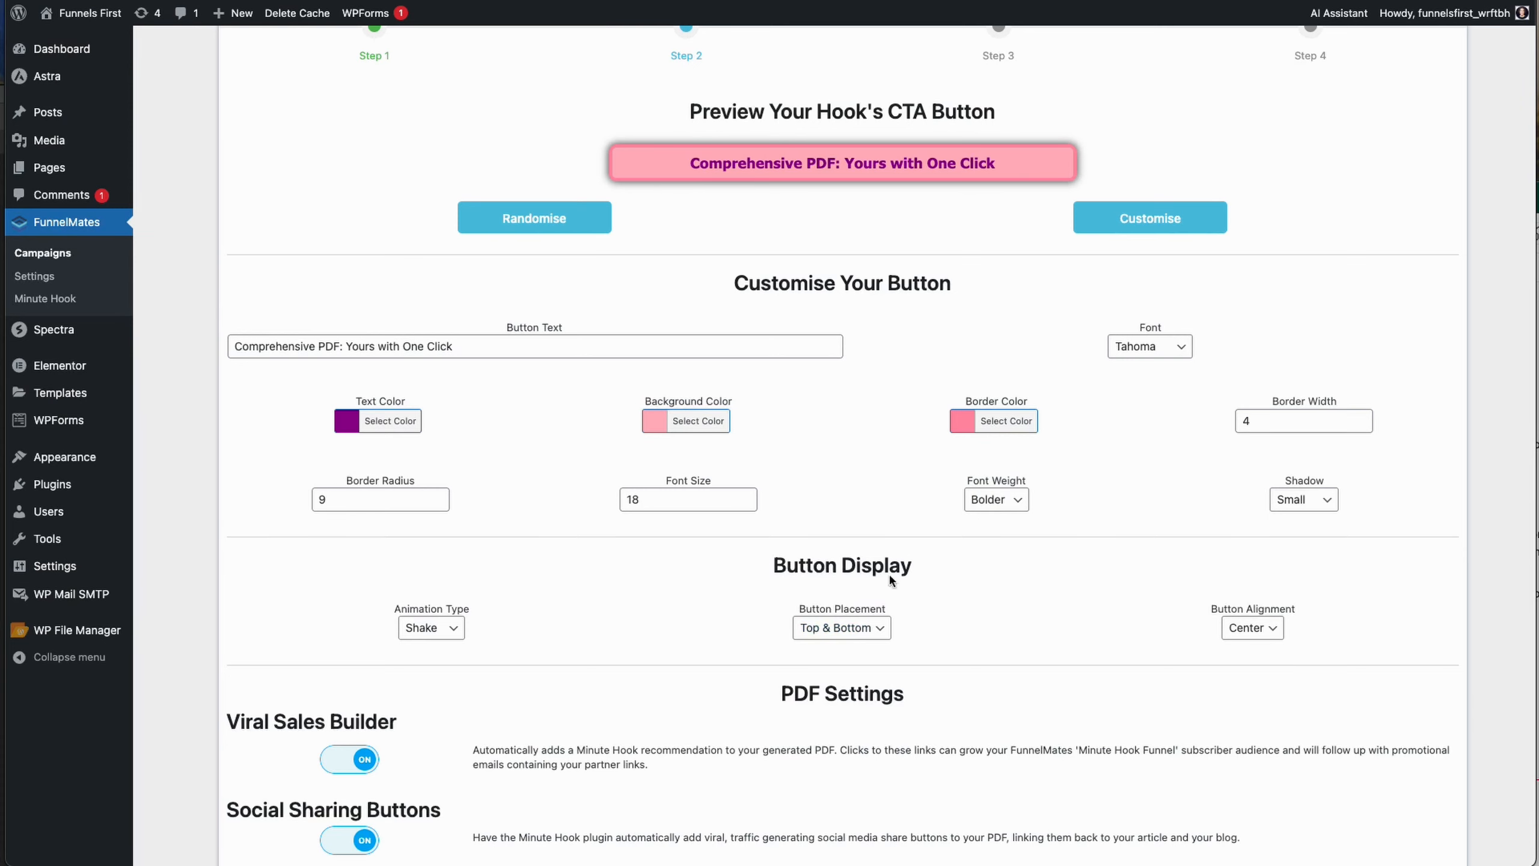
# - Check the CTA button's placement and alignment options, keeping Top & Bottom placement and Center alignment
pyautogui.click(864, 631)
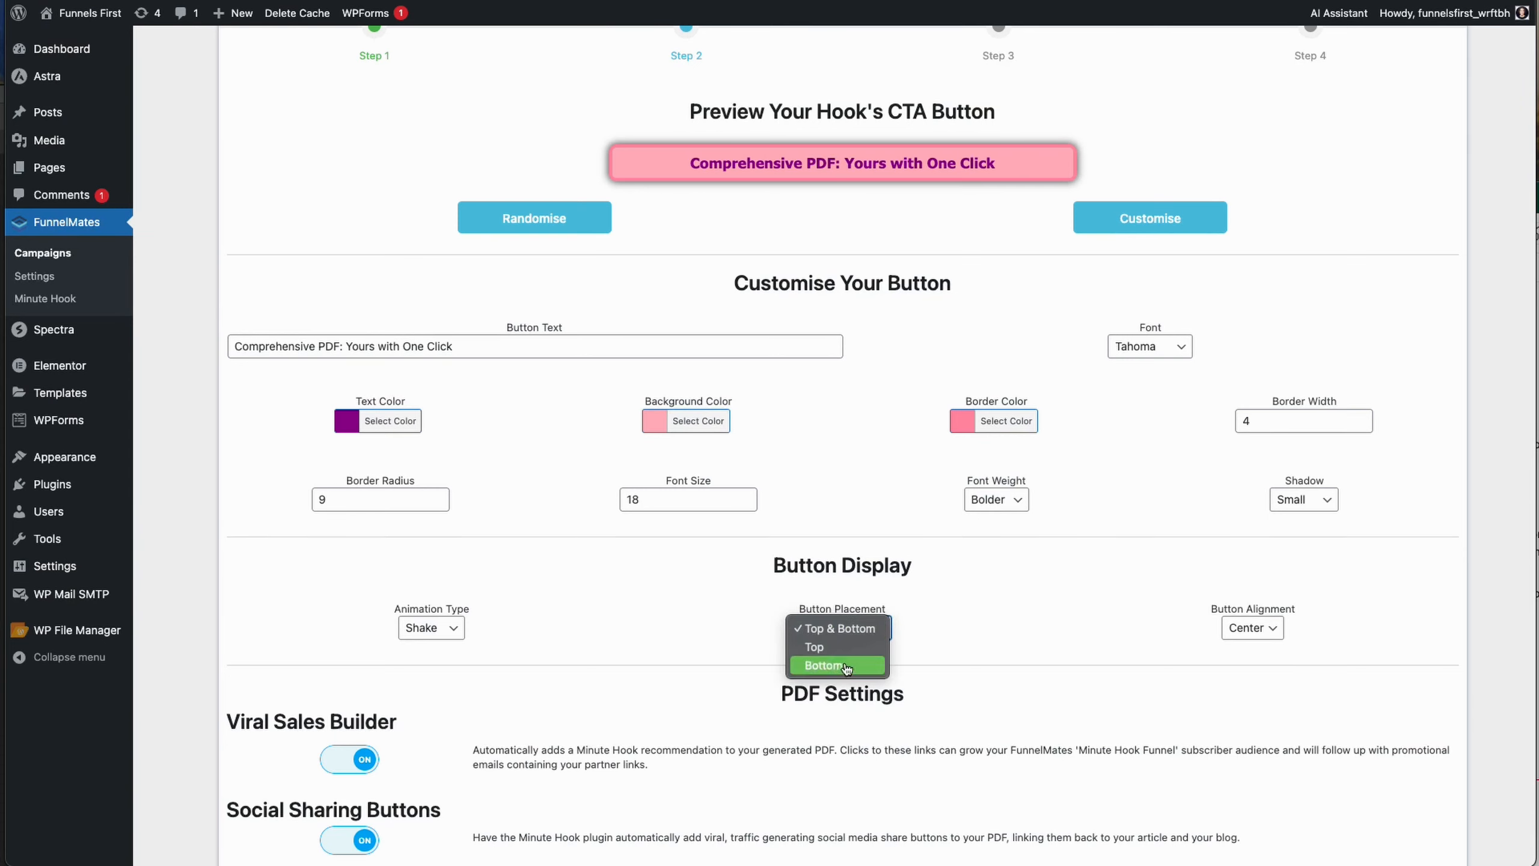
pyautogui.click(850, 635)
pyautogui.click(853, 635)
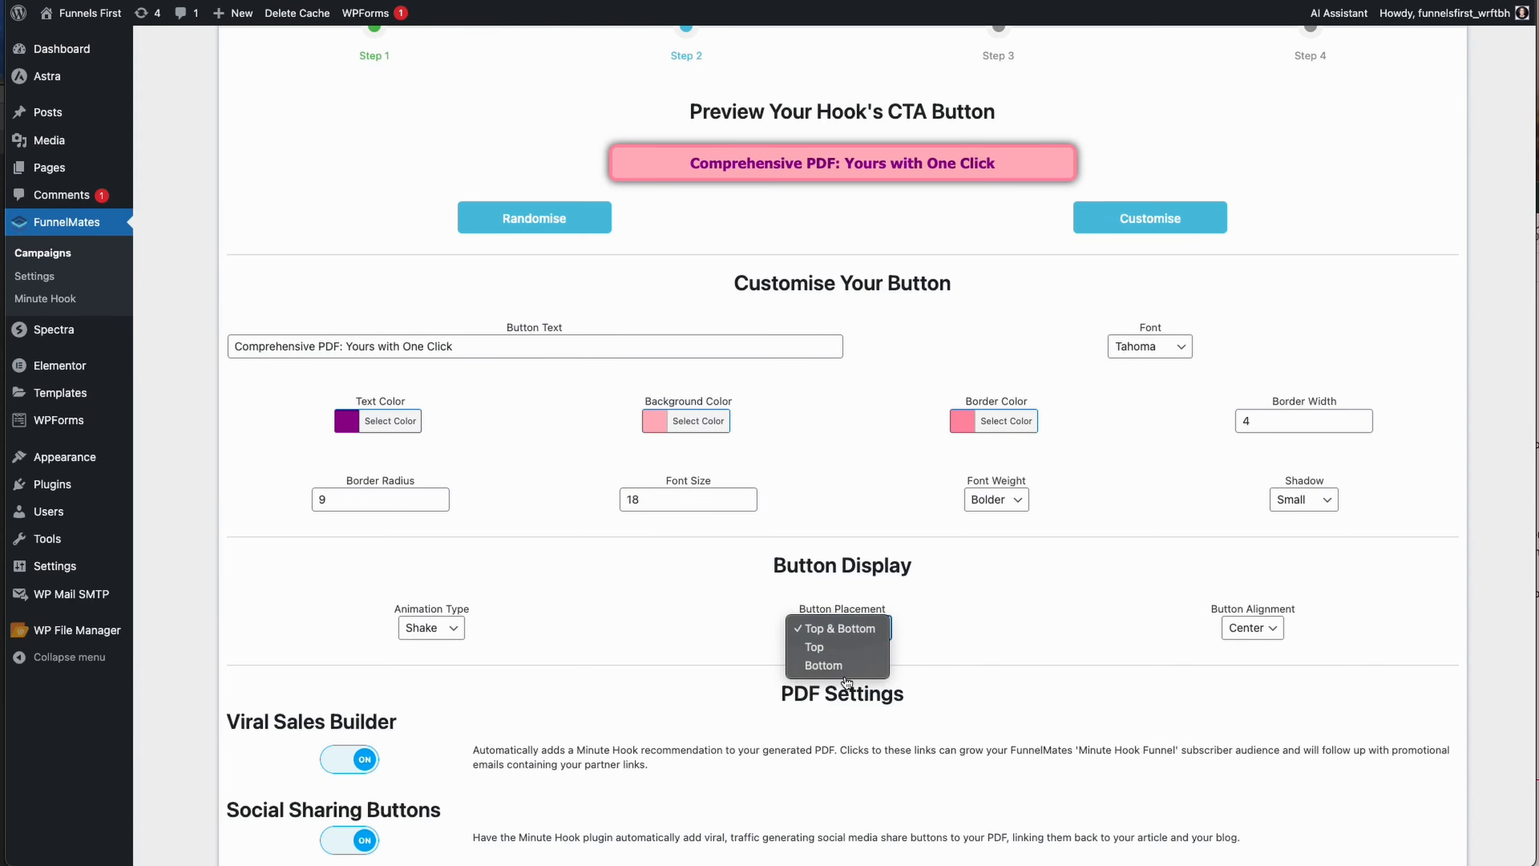
pyautogui.click(839, 630)
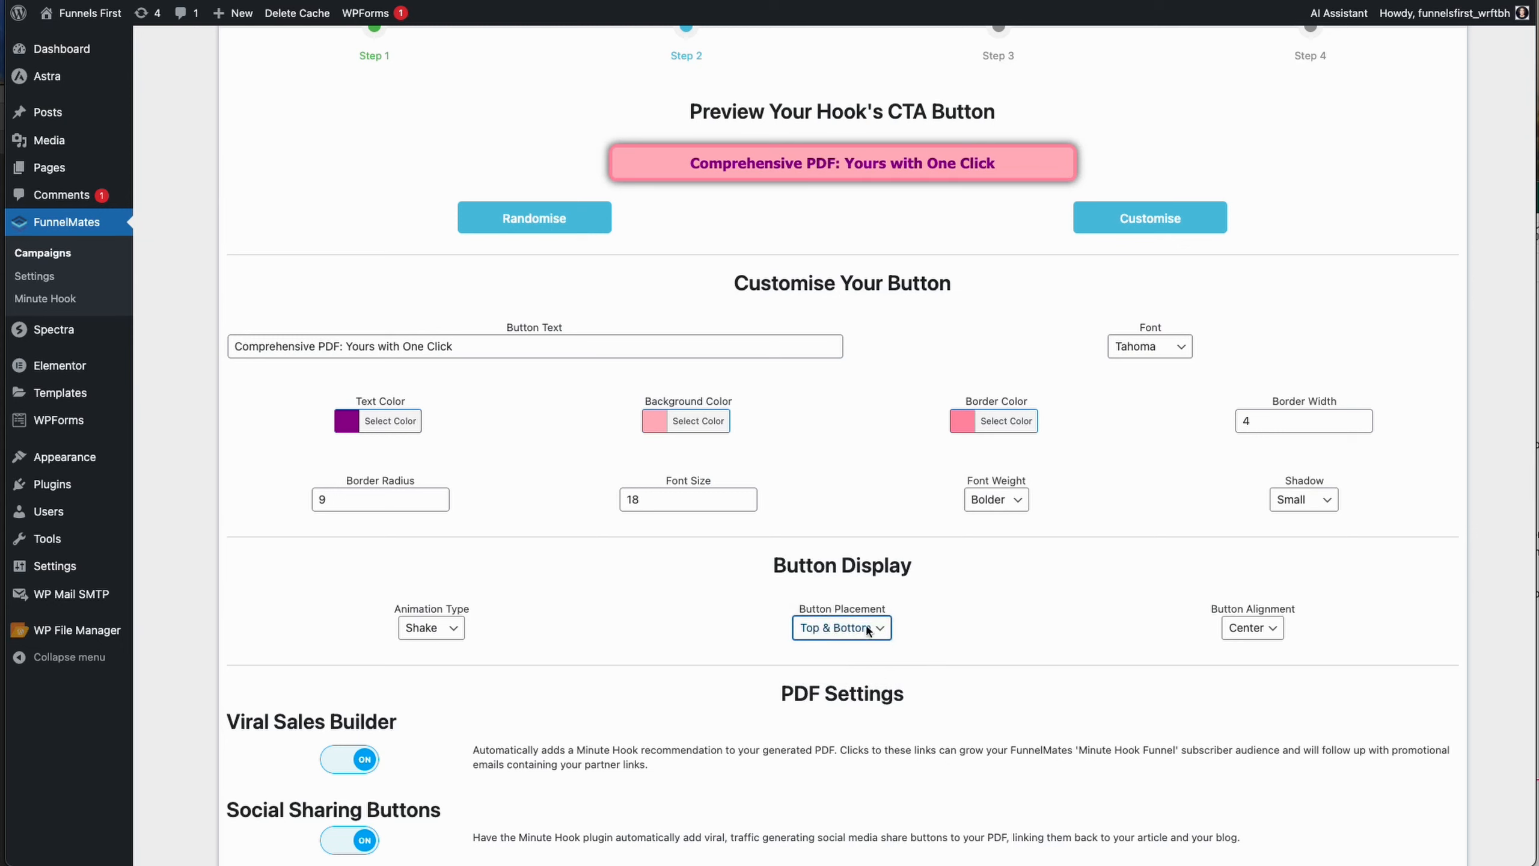
pyautogui.click(1272, 631)
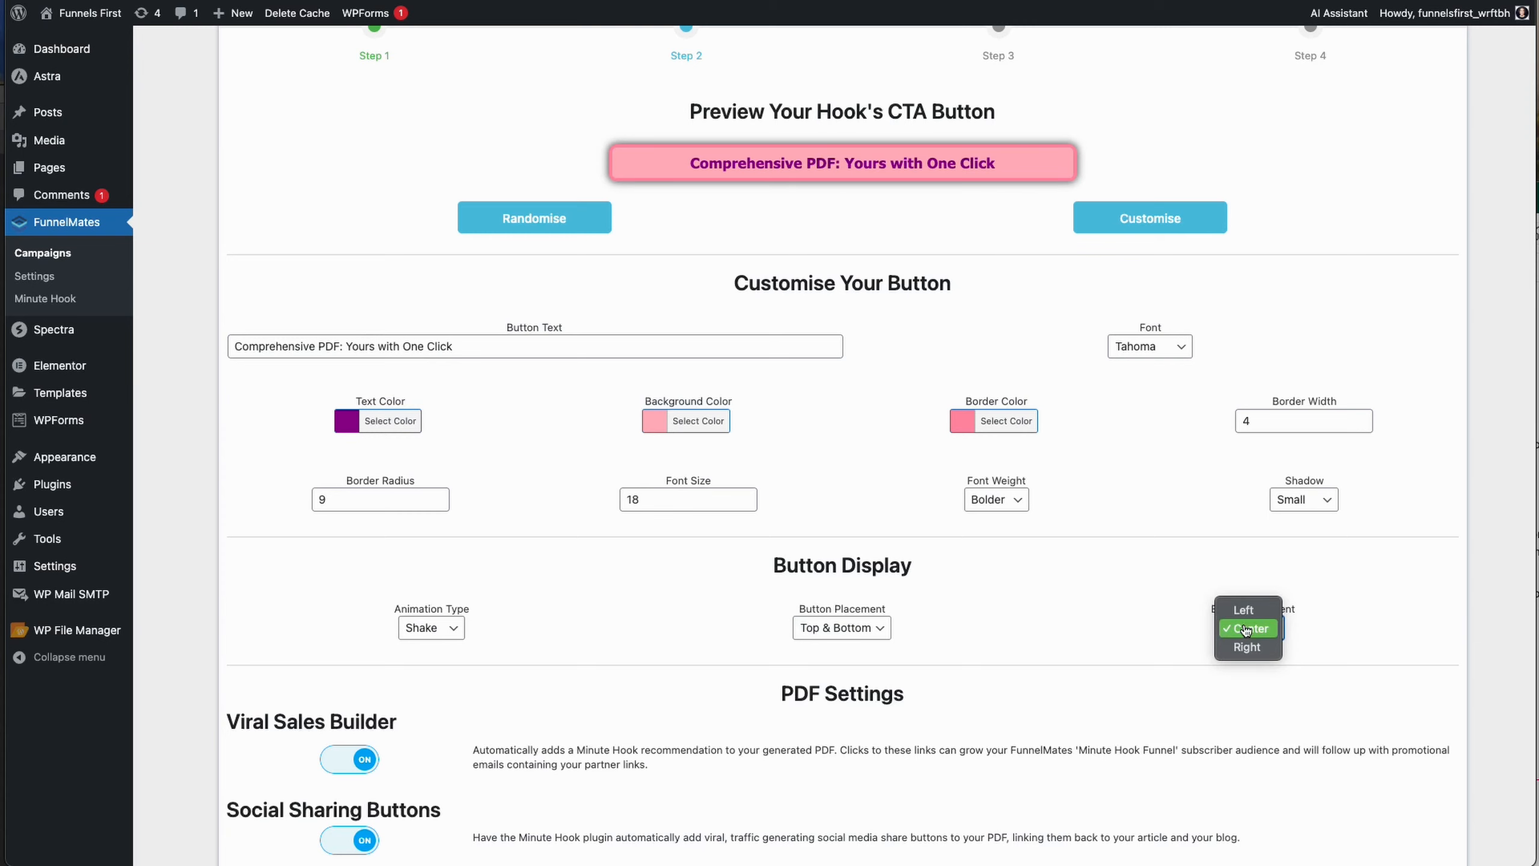
pyautogui.click(1245, 630)
# - Look at the image selection for the PDF branding logo and close it without choosing a replacement
pyautogui.scroll(-10, 947, 237)
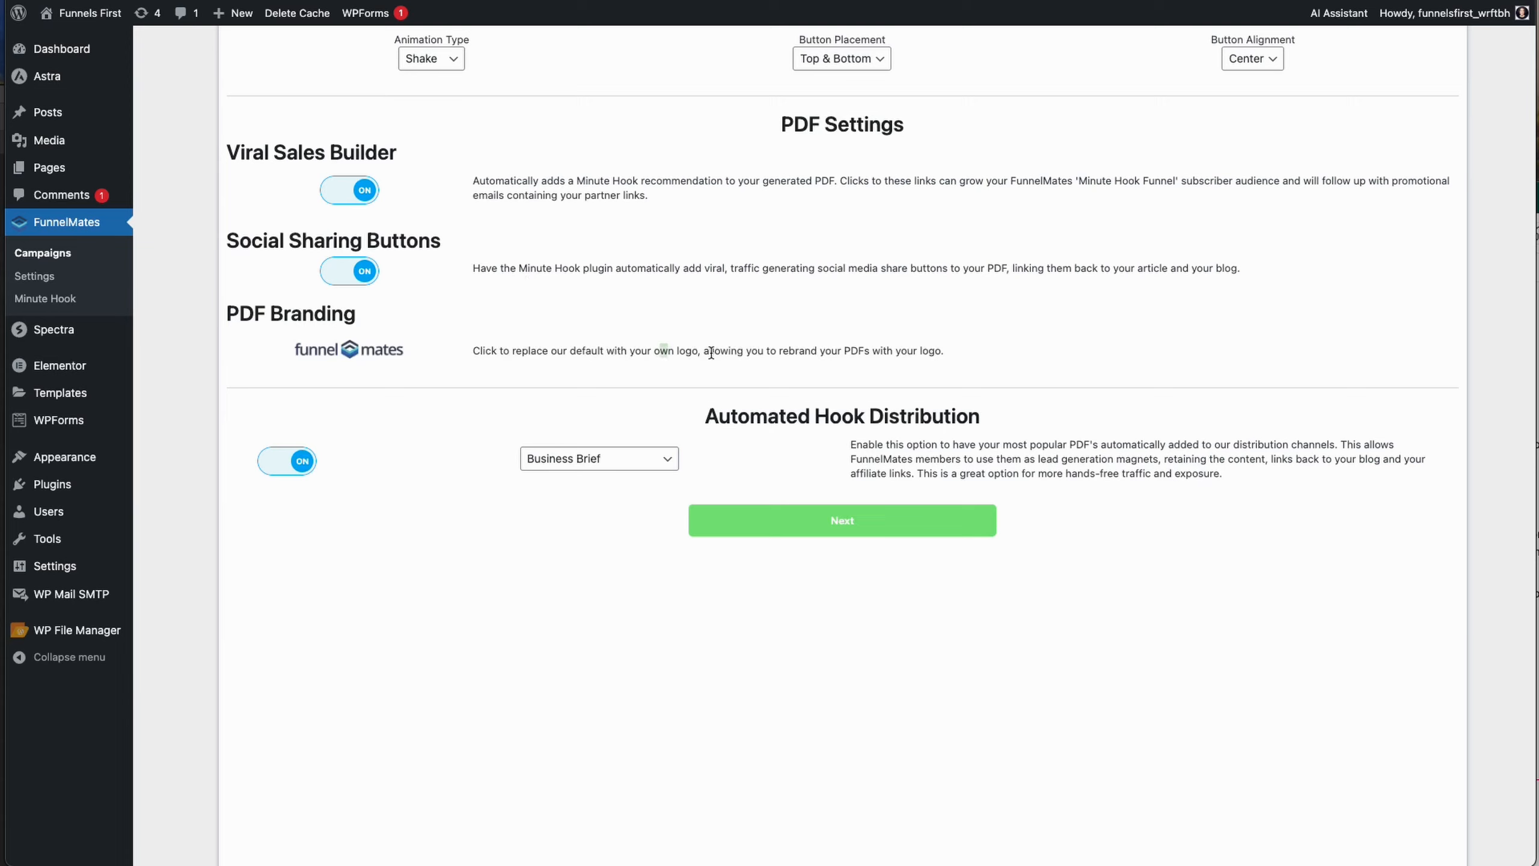
pyautogui.moveTo(660, 351); pyautogui.dragTo(741, 352)
pyautogui.click(689, 352)
pyautogui.click(358, 350)
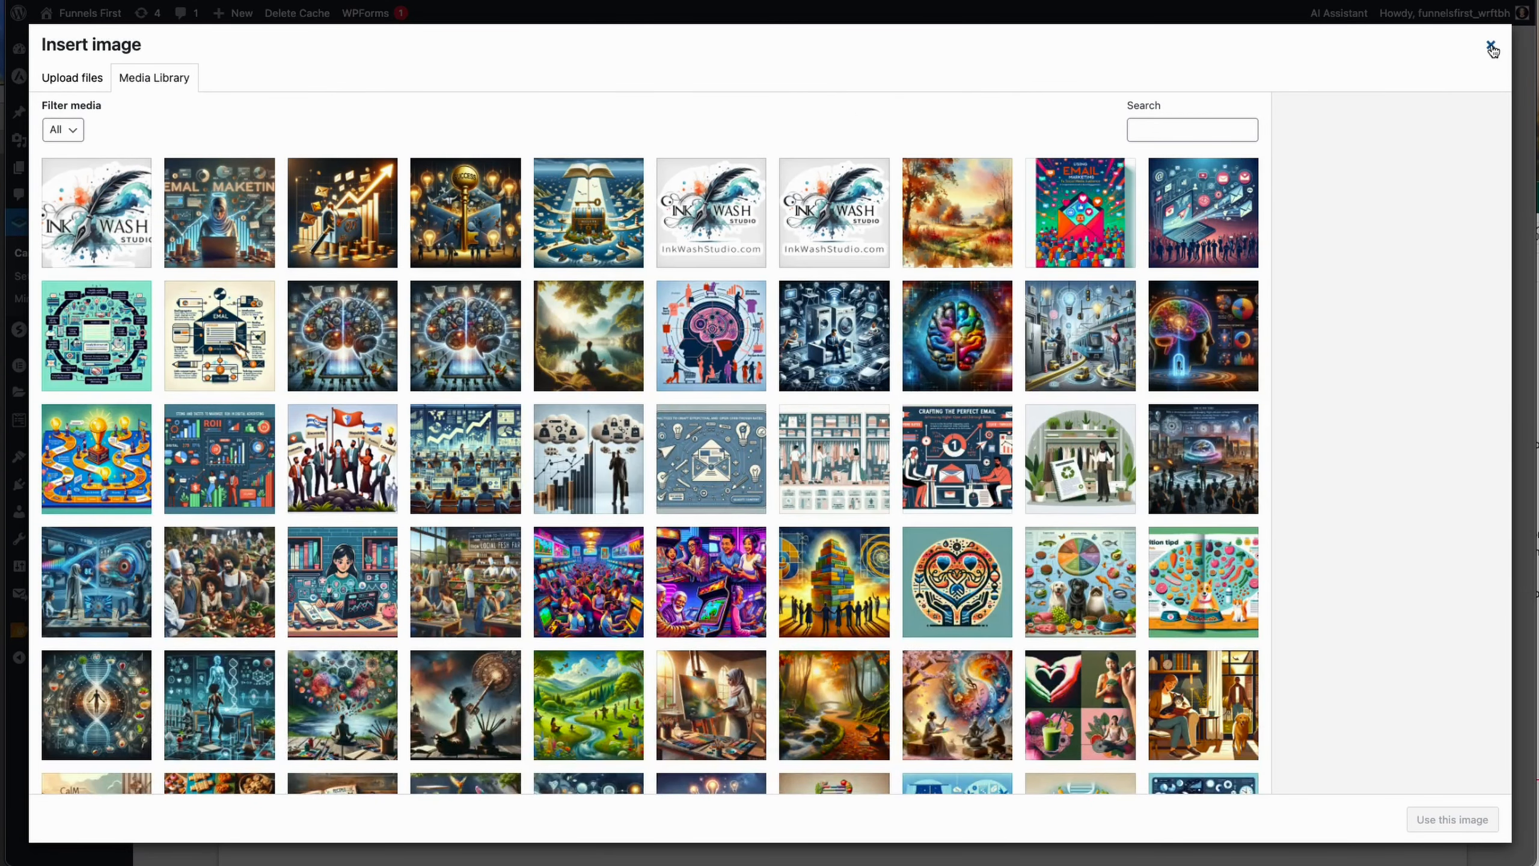
pyautogui.click(1490, 47)
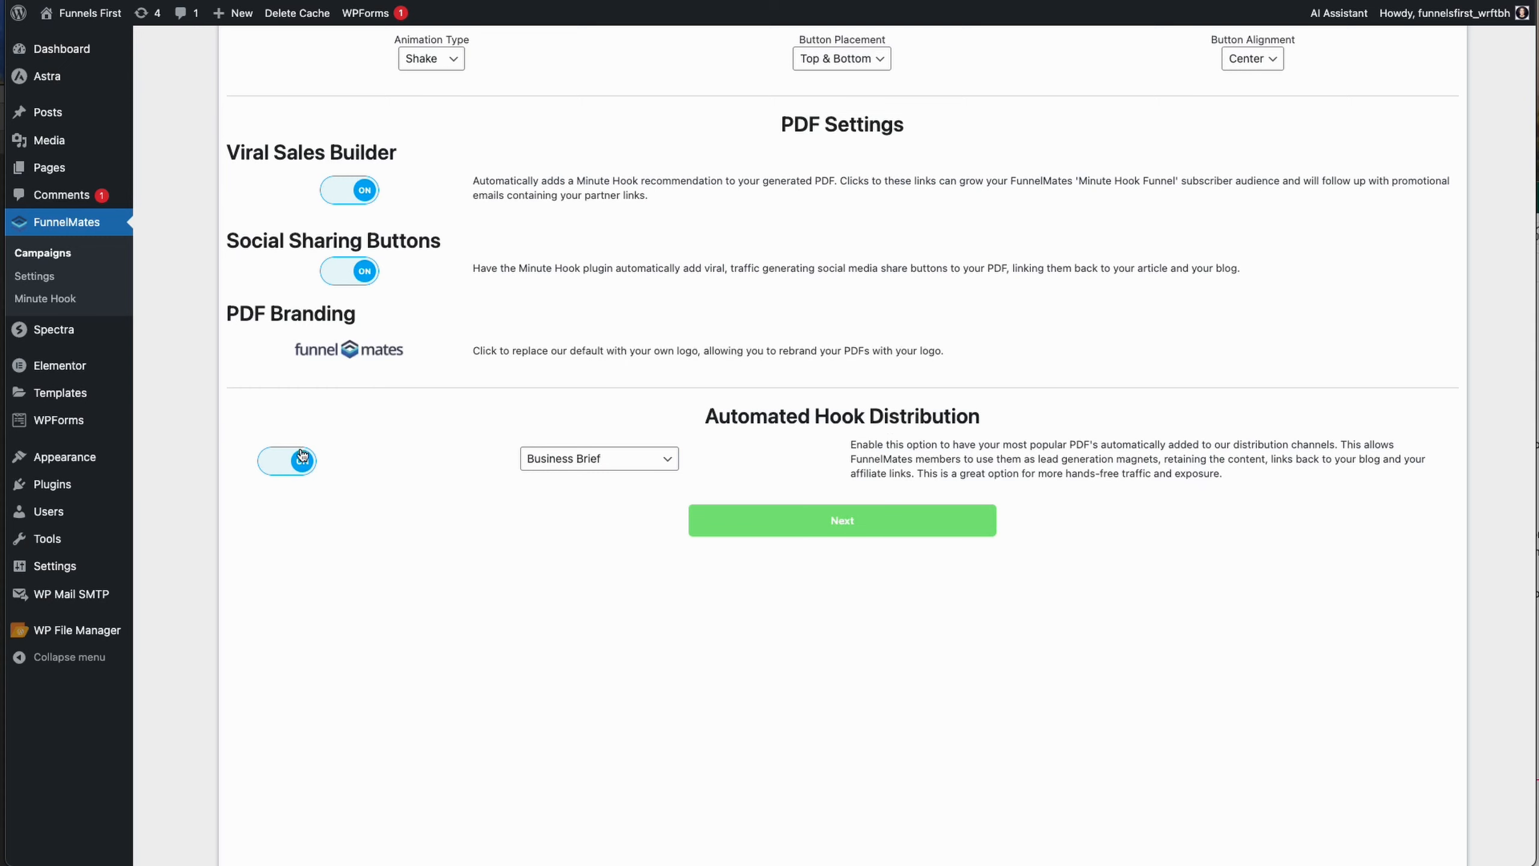
# - Keep Business Brief as the automated hook distribution category and continue to the popup settings
pyautogui.click(617, 458)
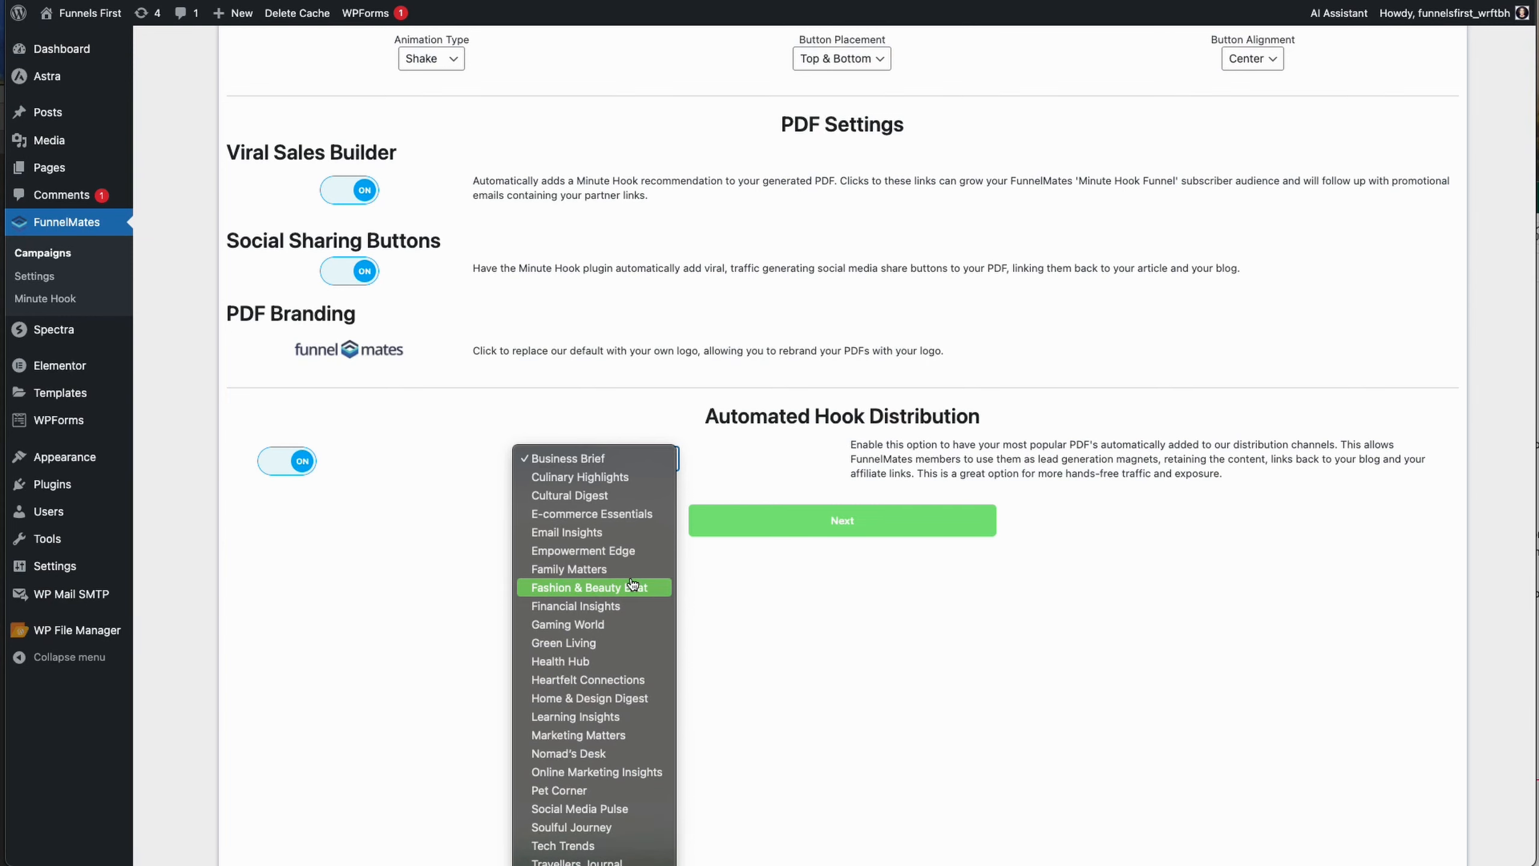
pyautogui.click(618, 465)
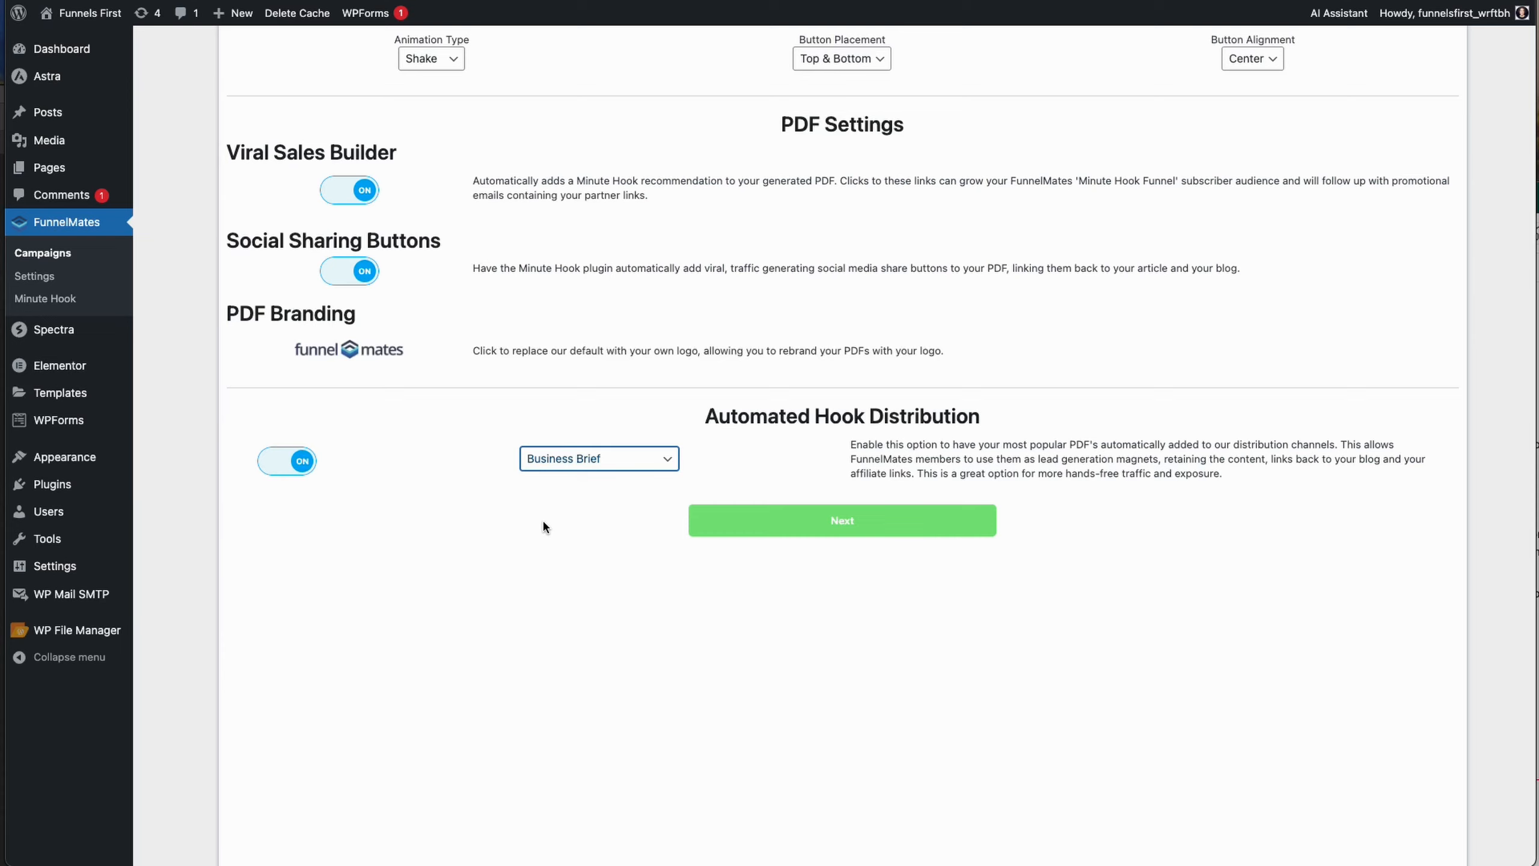
pyautogui.scroll(10, 700, 326)
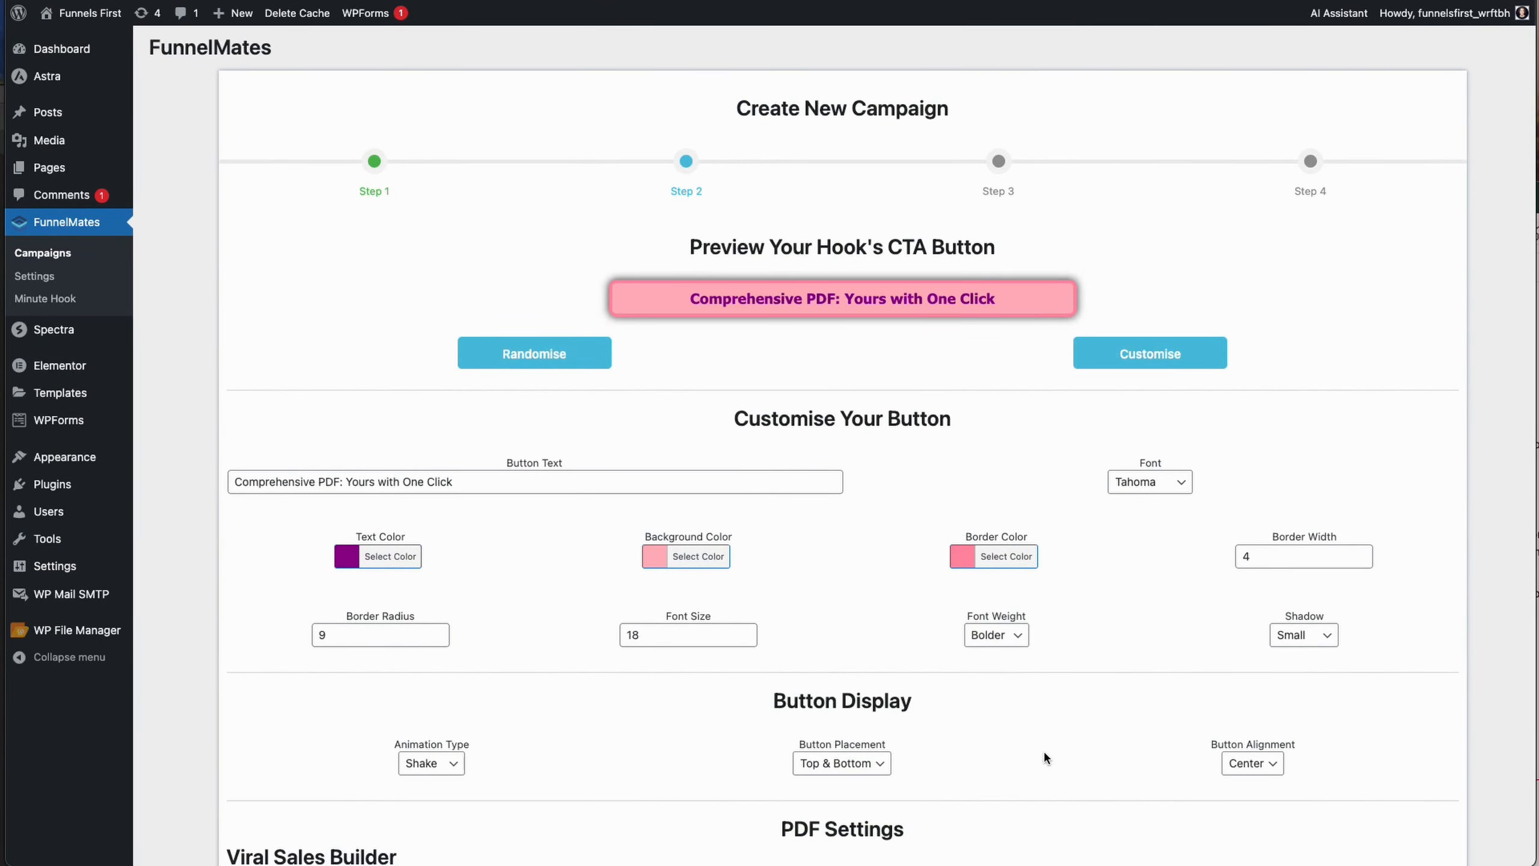
pyautogui.scroll(-6, 862, 654)
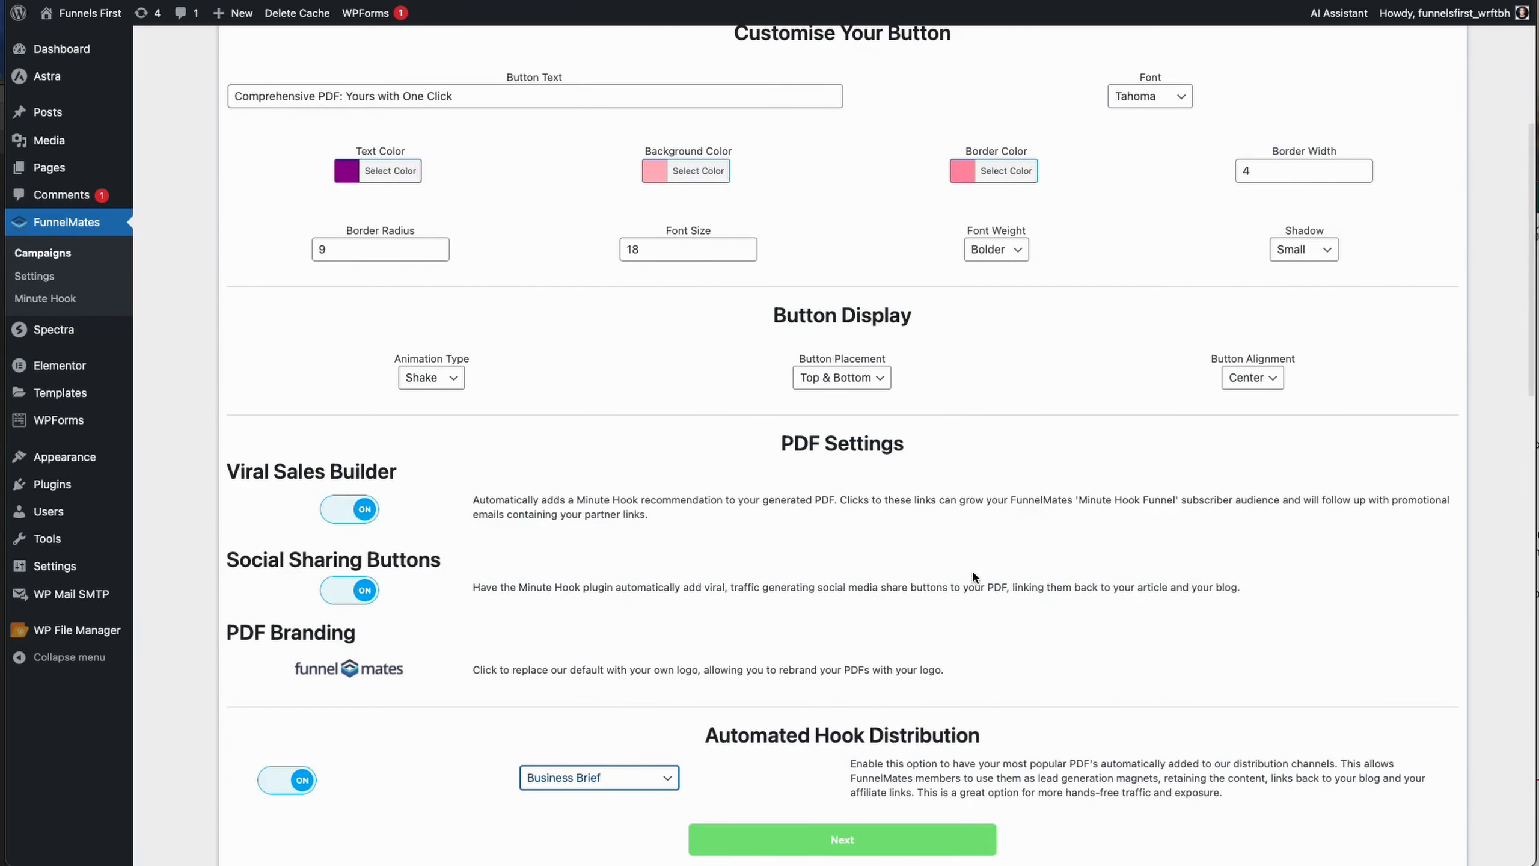
pyautogui.scroll(6, 972, 576)
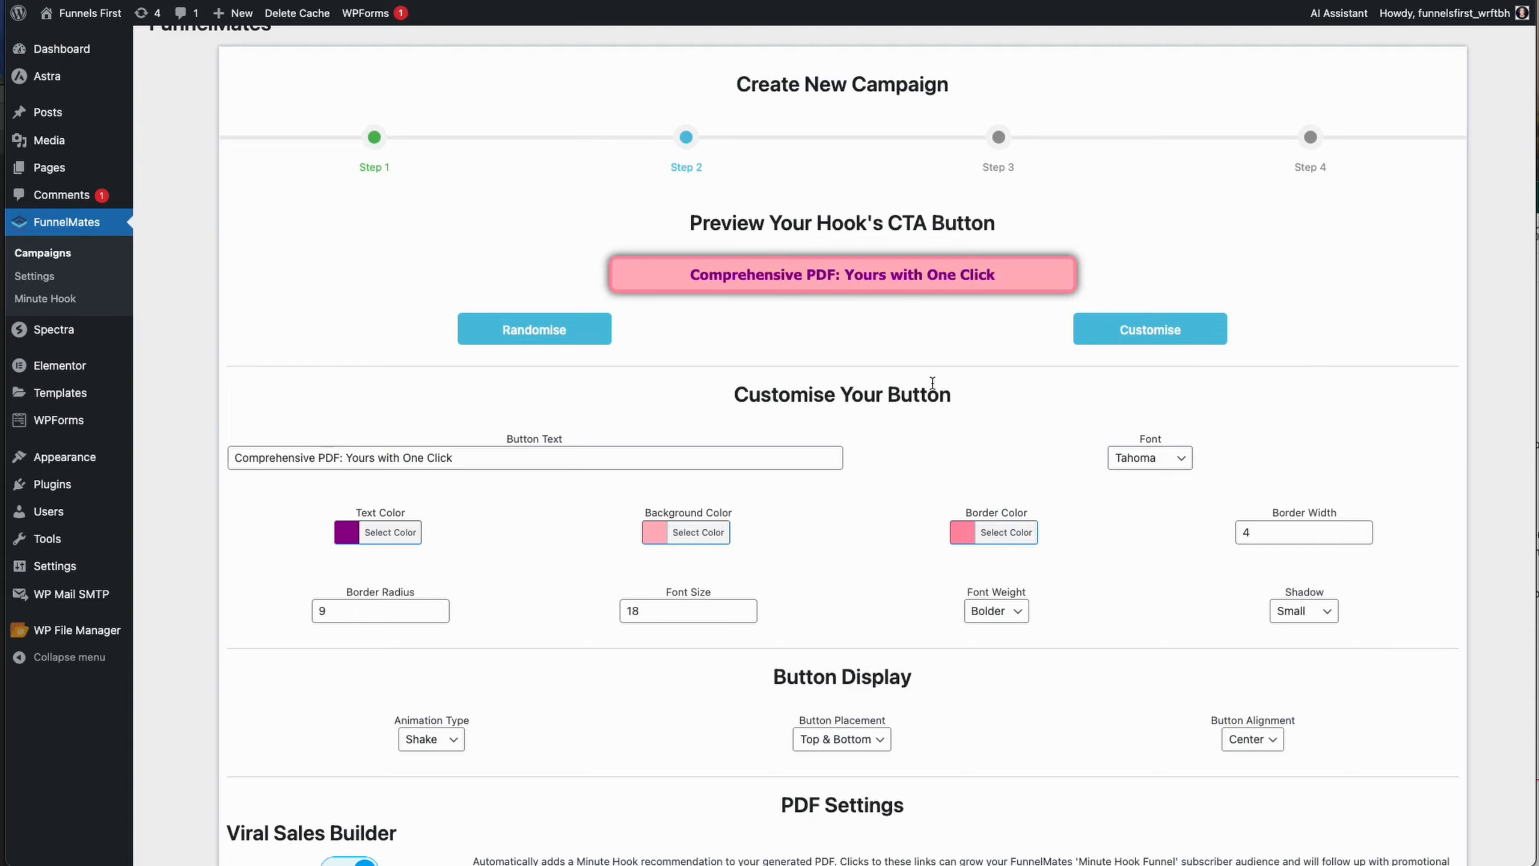
pyautogui.scroll(-15, 981, 489)
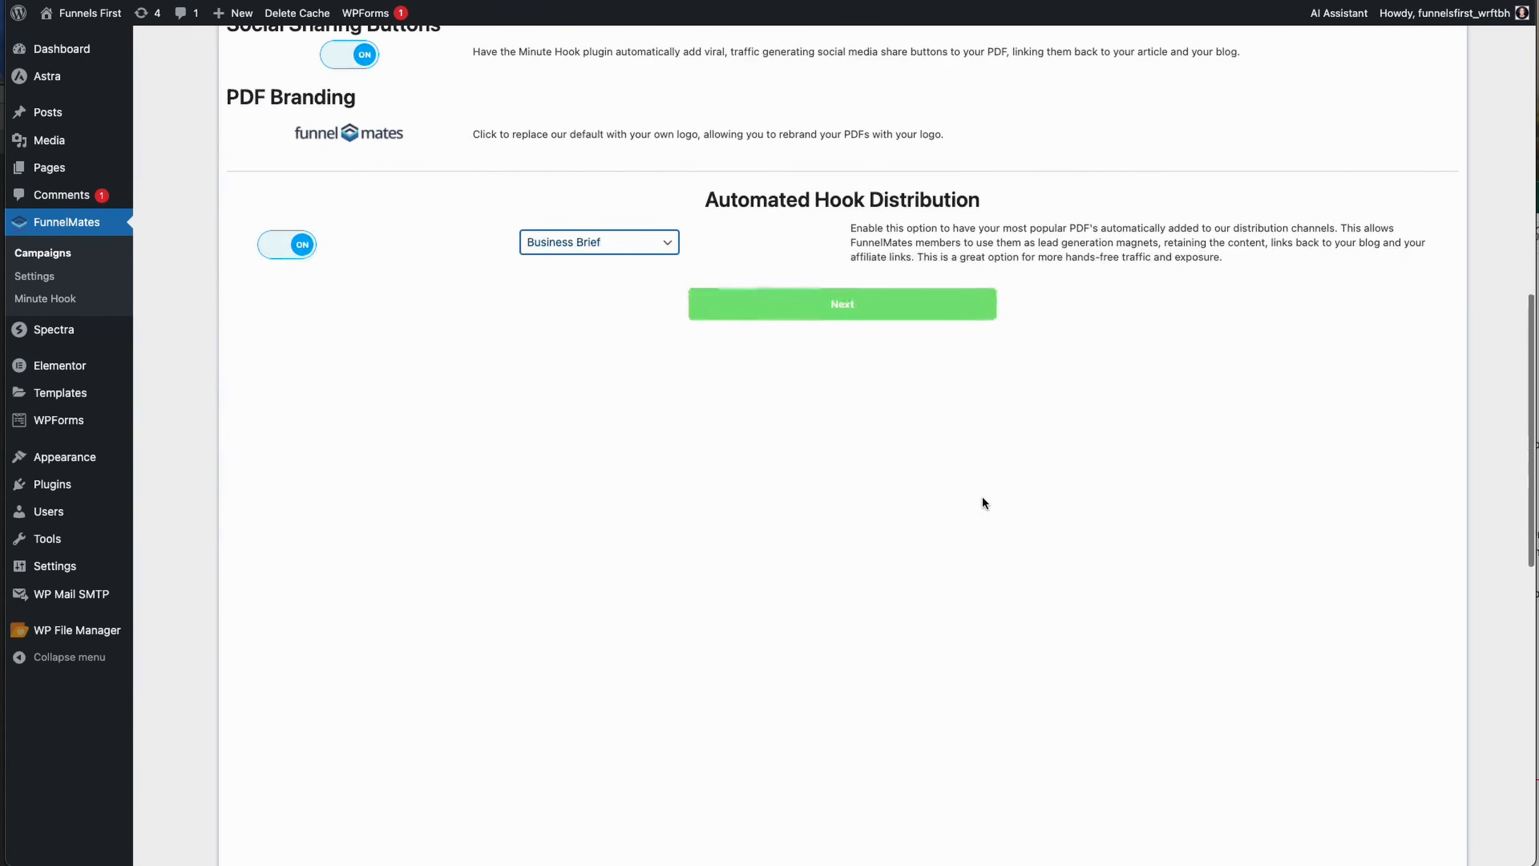
pyautogui.scroll(3, 983, 502)
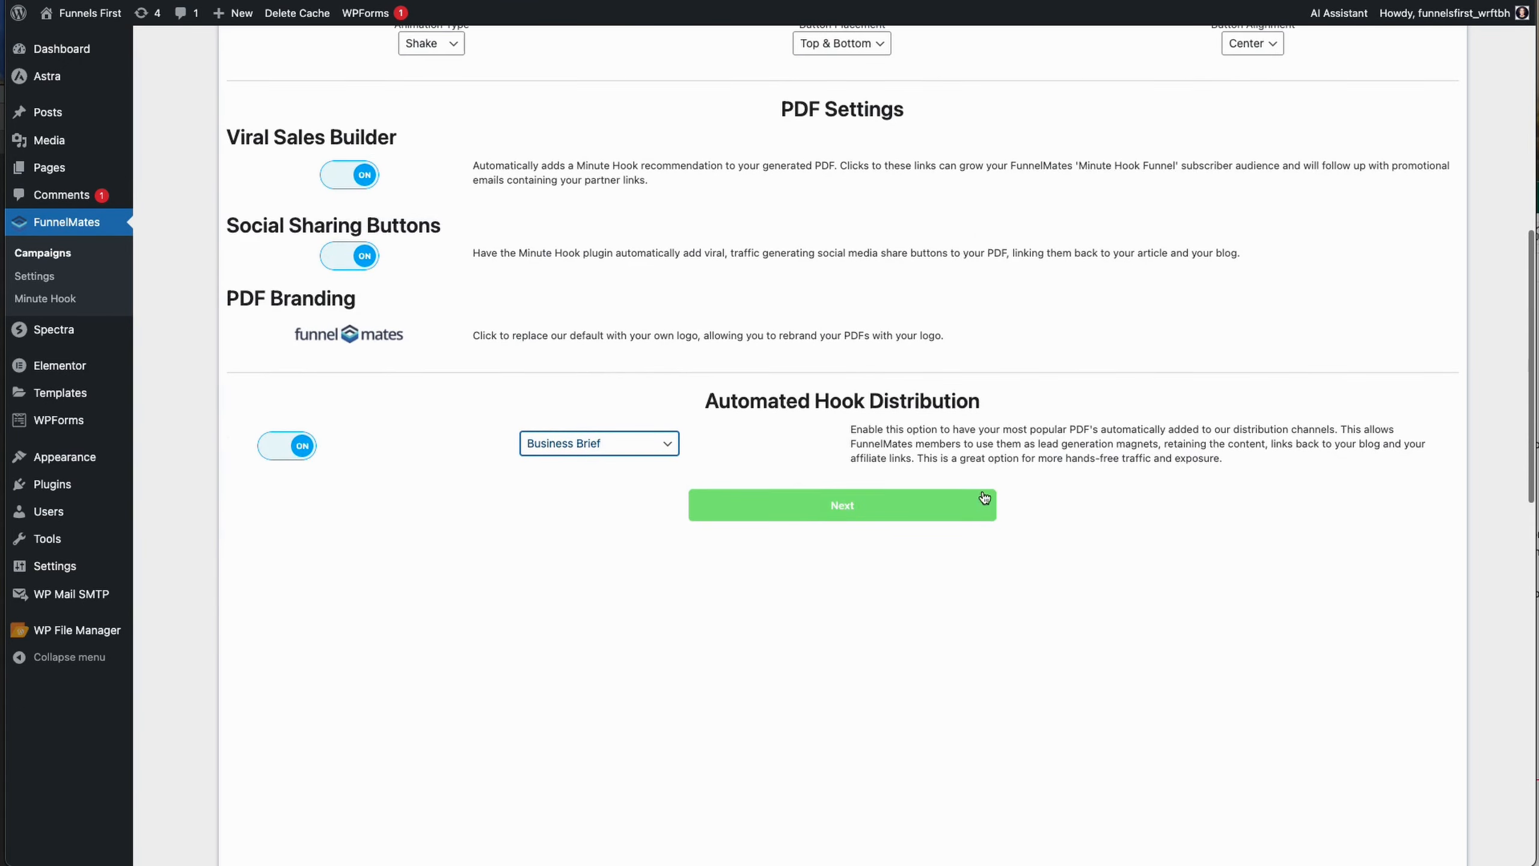
pyautogui.click(839, 507)
# - Try popup Templates 2 and 3 and look through Template 3's text, design and display options
pyautogui.scroll(12, 952, 452)
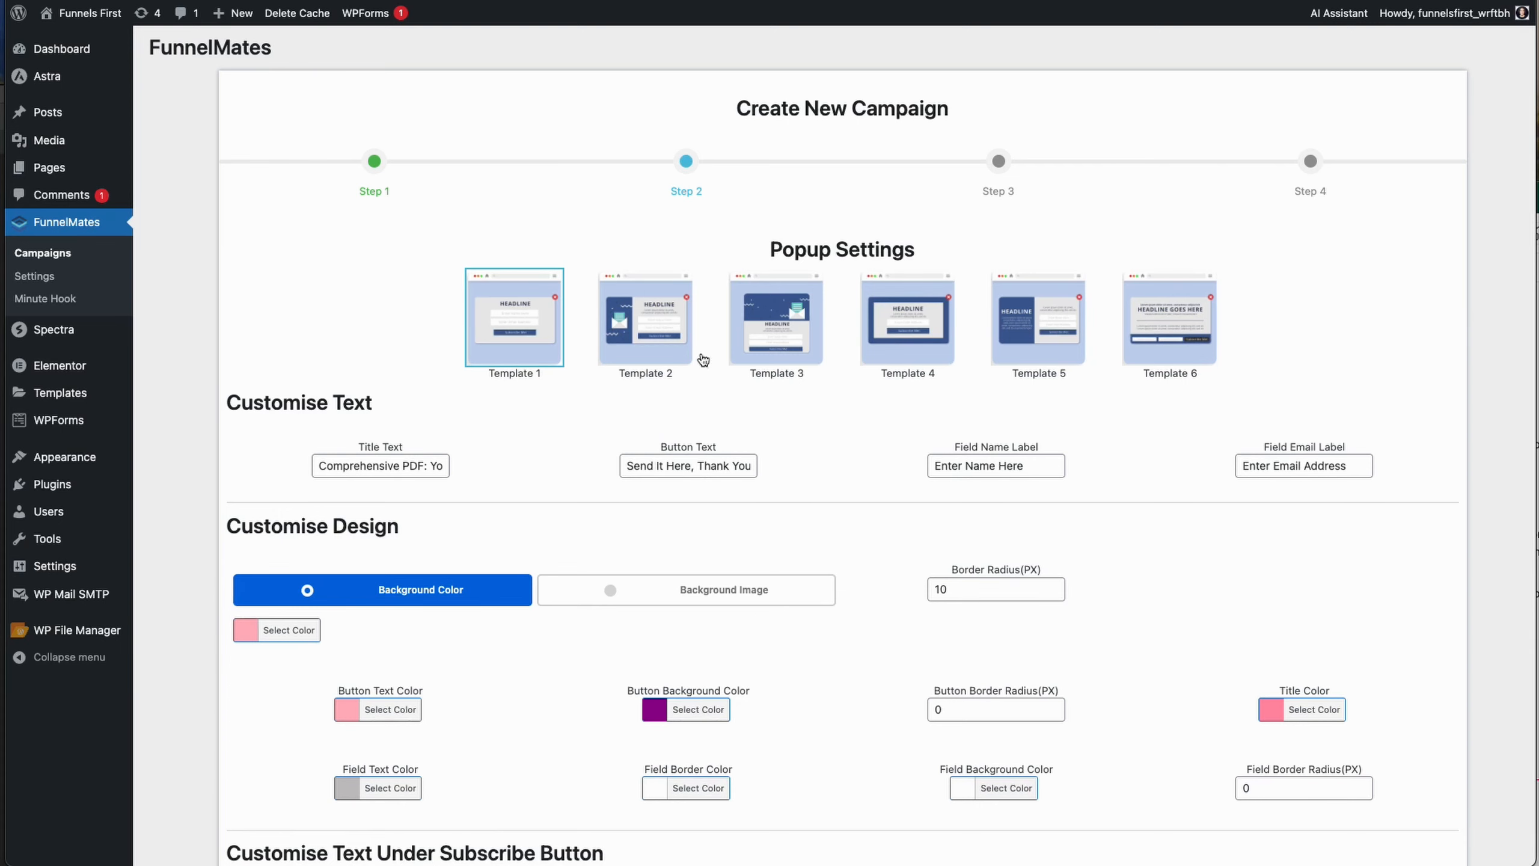
pyautogui.click(654, 343)
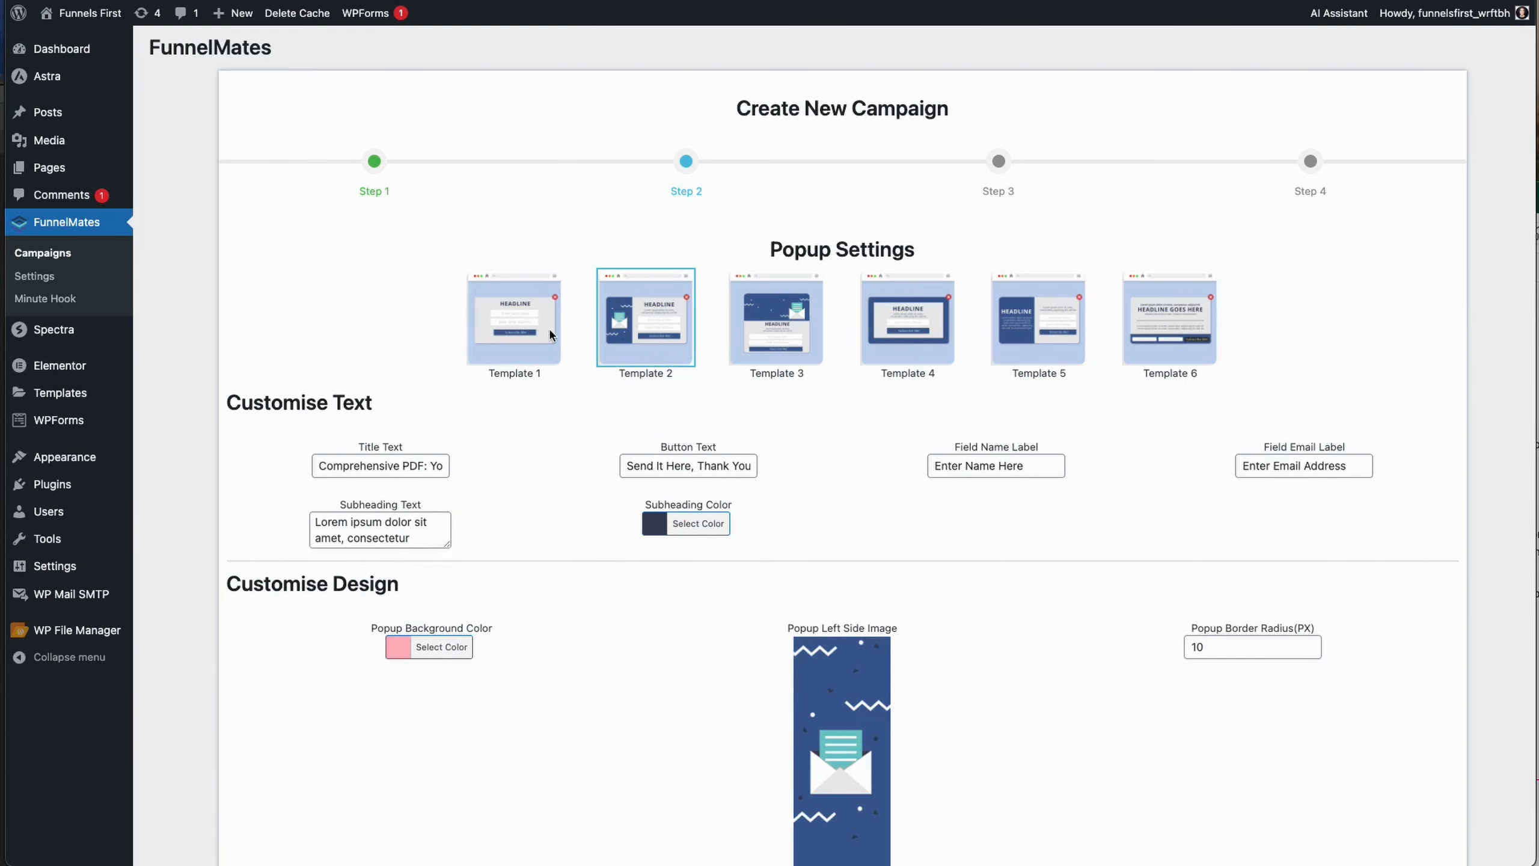
pyautogui.click(779, 358)
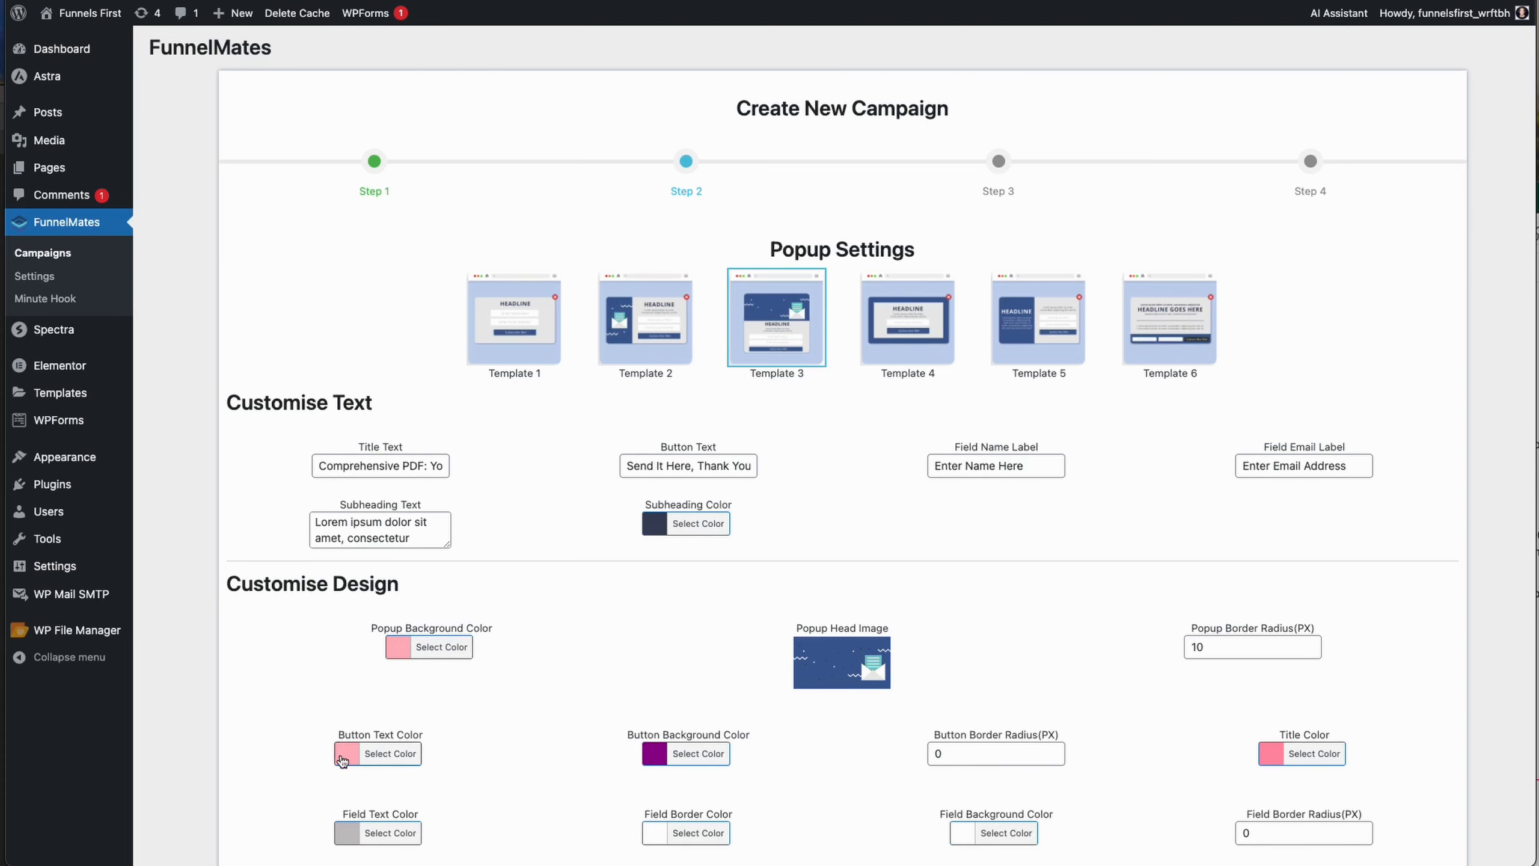
pyautogui.scroll(-3, 856, 693)
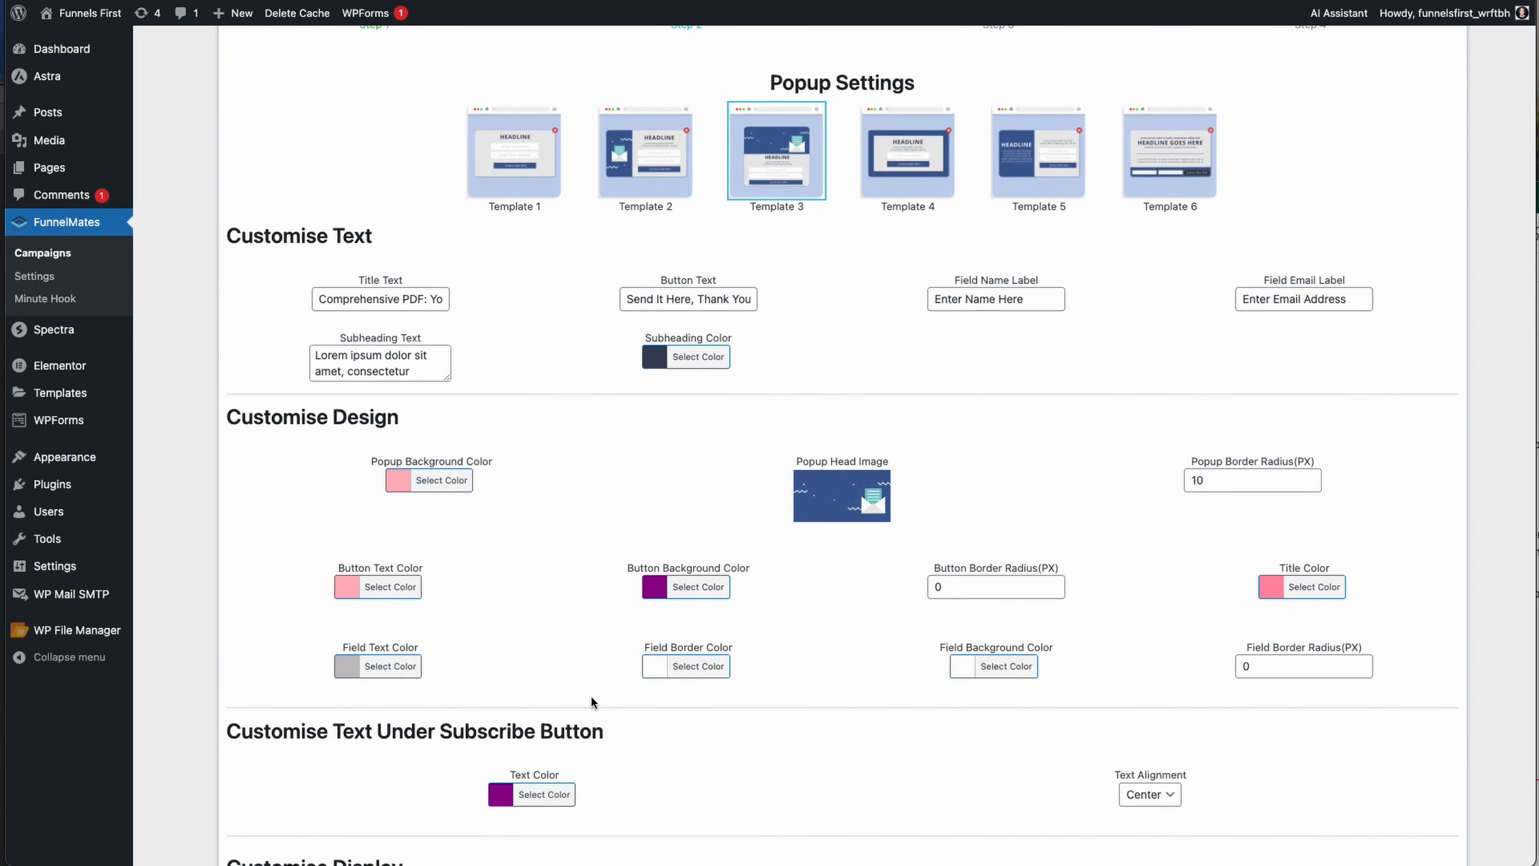
pyautogui.scroll(-5, 833, 671)
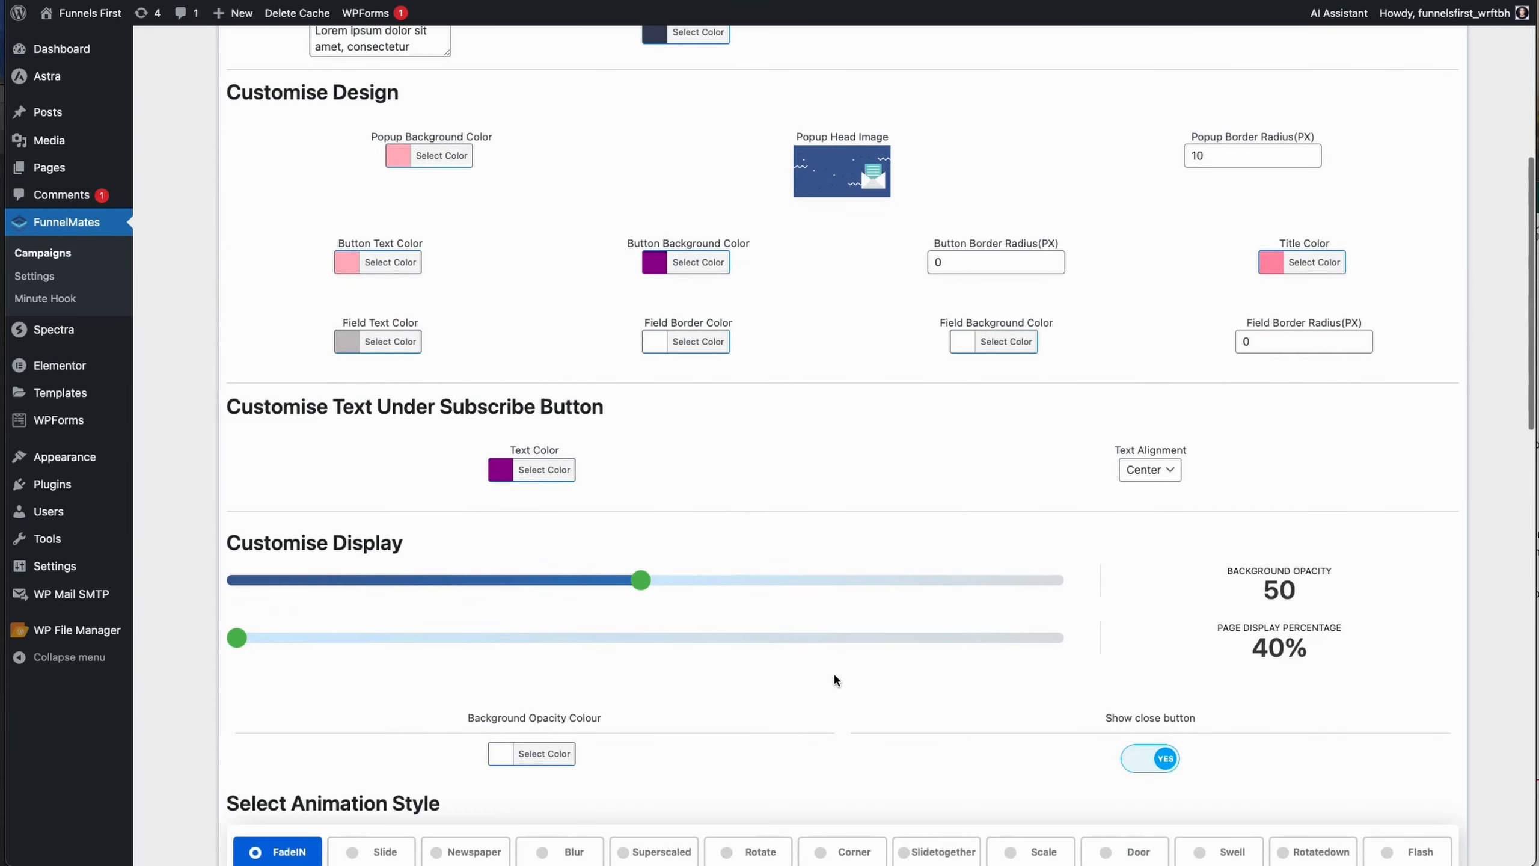
pyautogui.scroll(8, 833, 671)
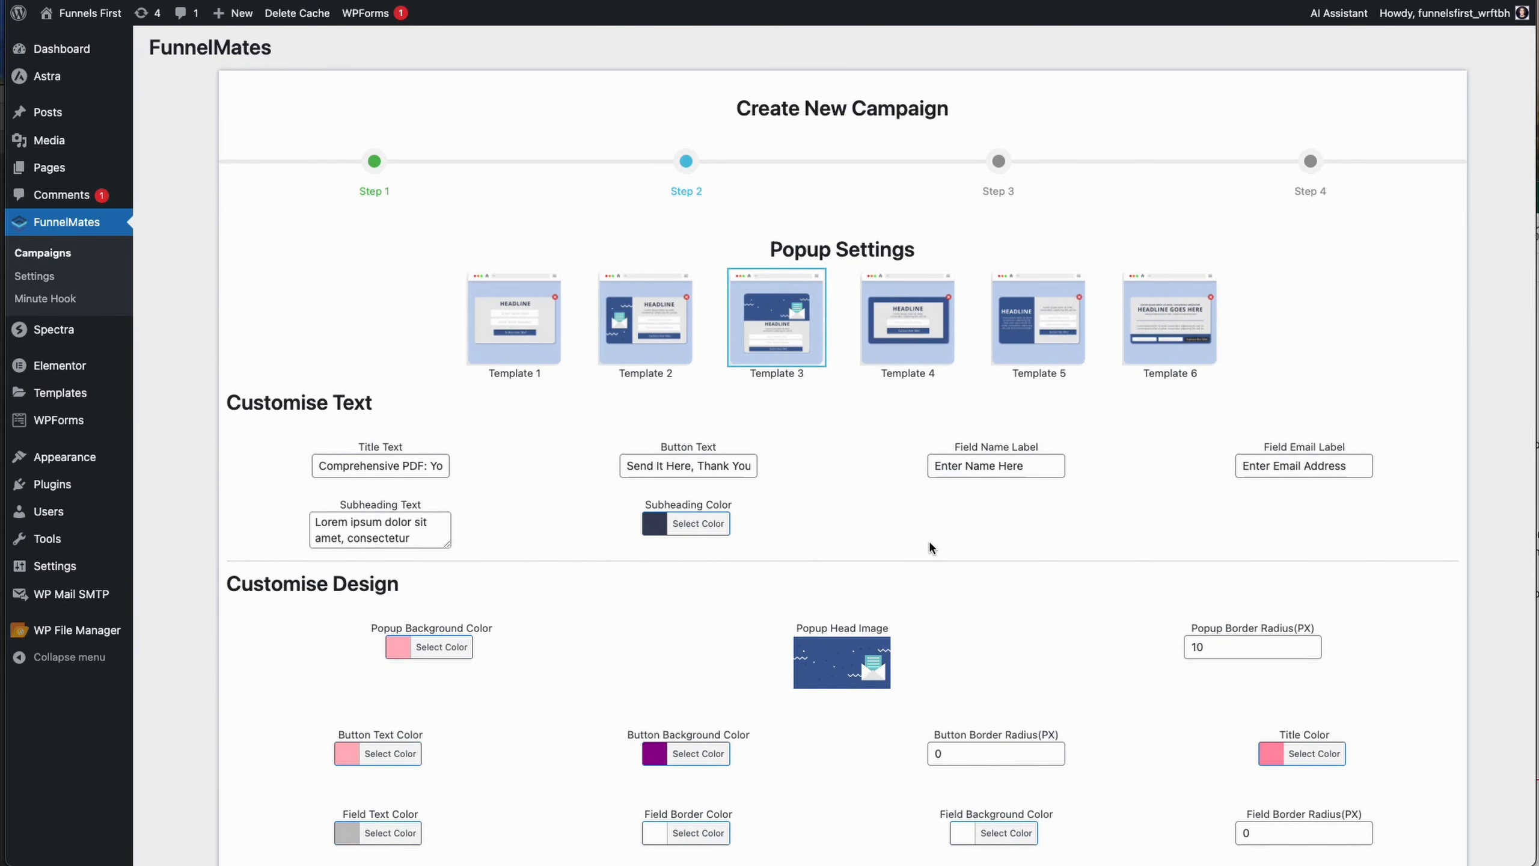
# - Try popup Templates 4, 5 and 6 and examine Template 6's subheading and below-title text
pyautogui.click(383, 463)
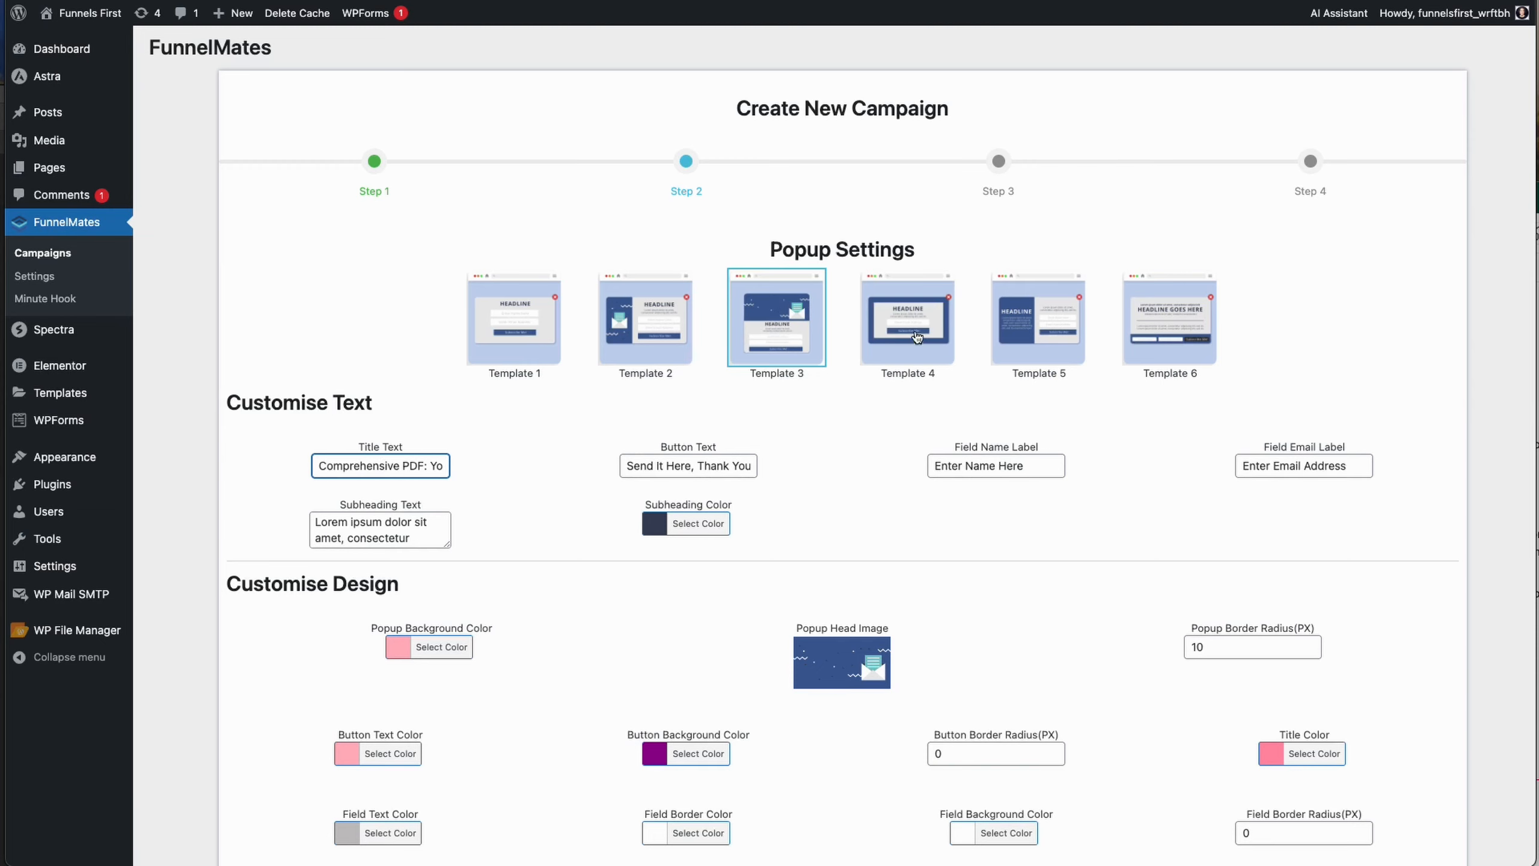
pyautogui.click(916, 335)
pyautogui.click(1041, 332)
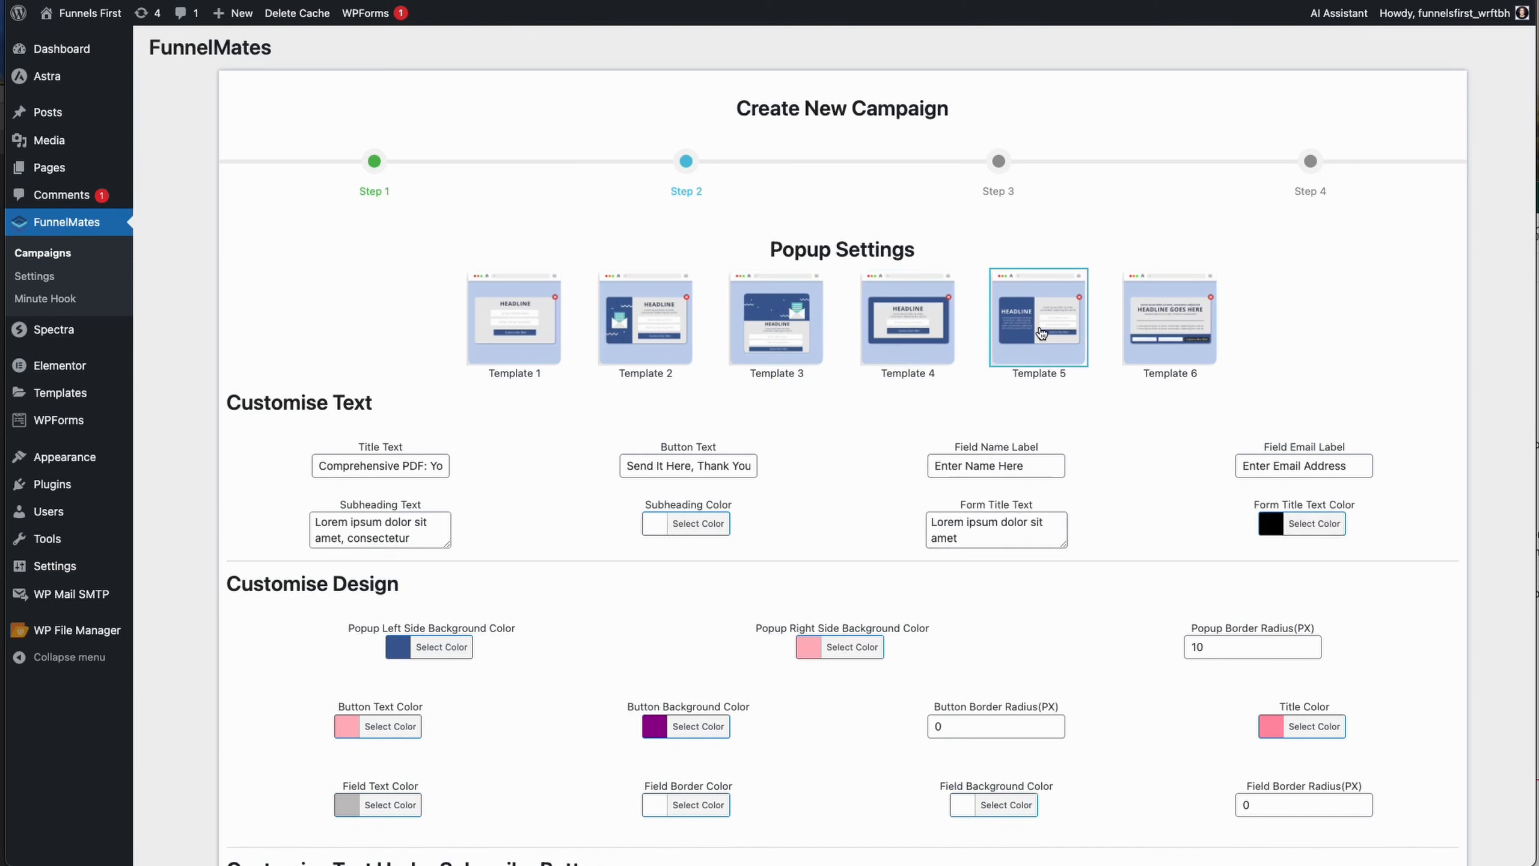
pyautogui.click(1142, 339)
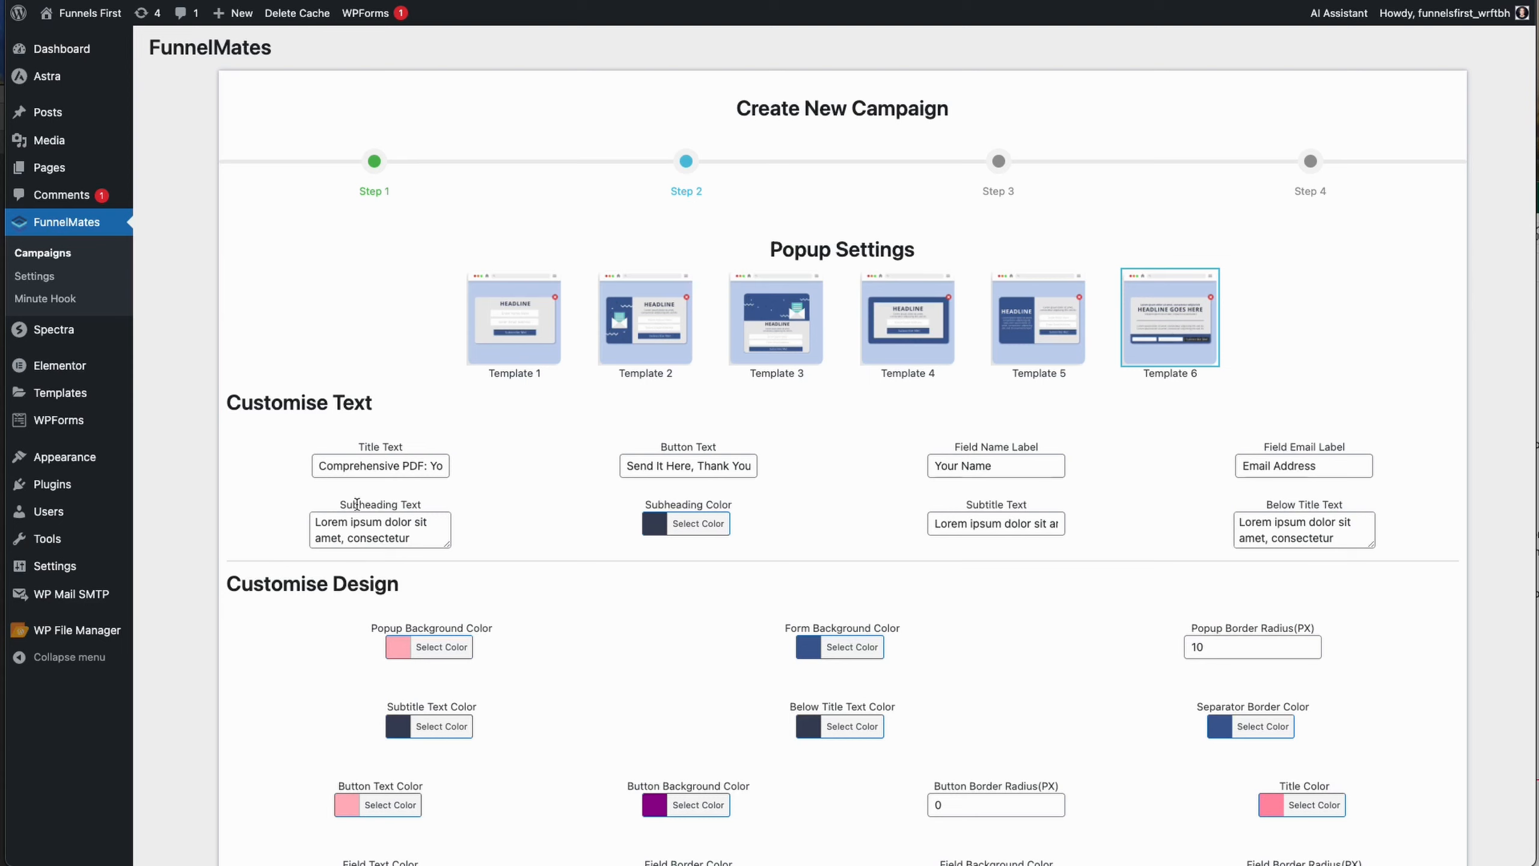
pyautogui.moveTo(424, 503); pyautogui.dragTo(412, 544)
pyautogui.click(416, 544)
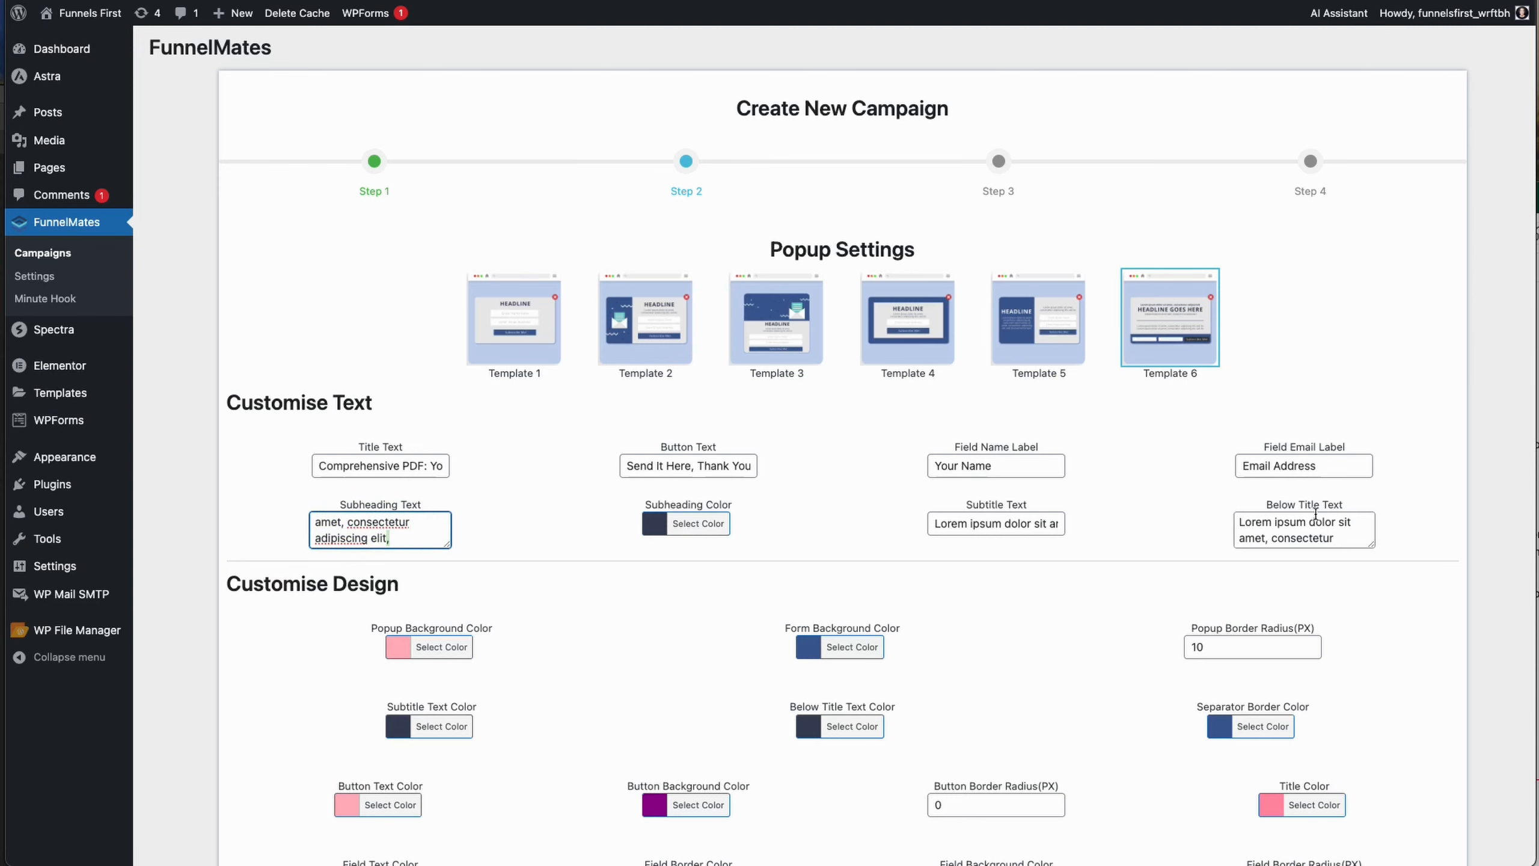
pyautogui.click(1300, 527)
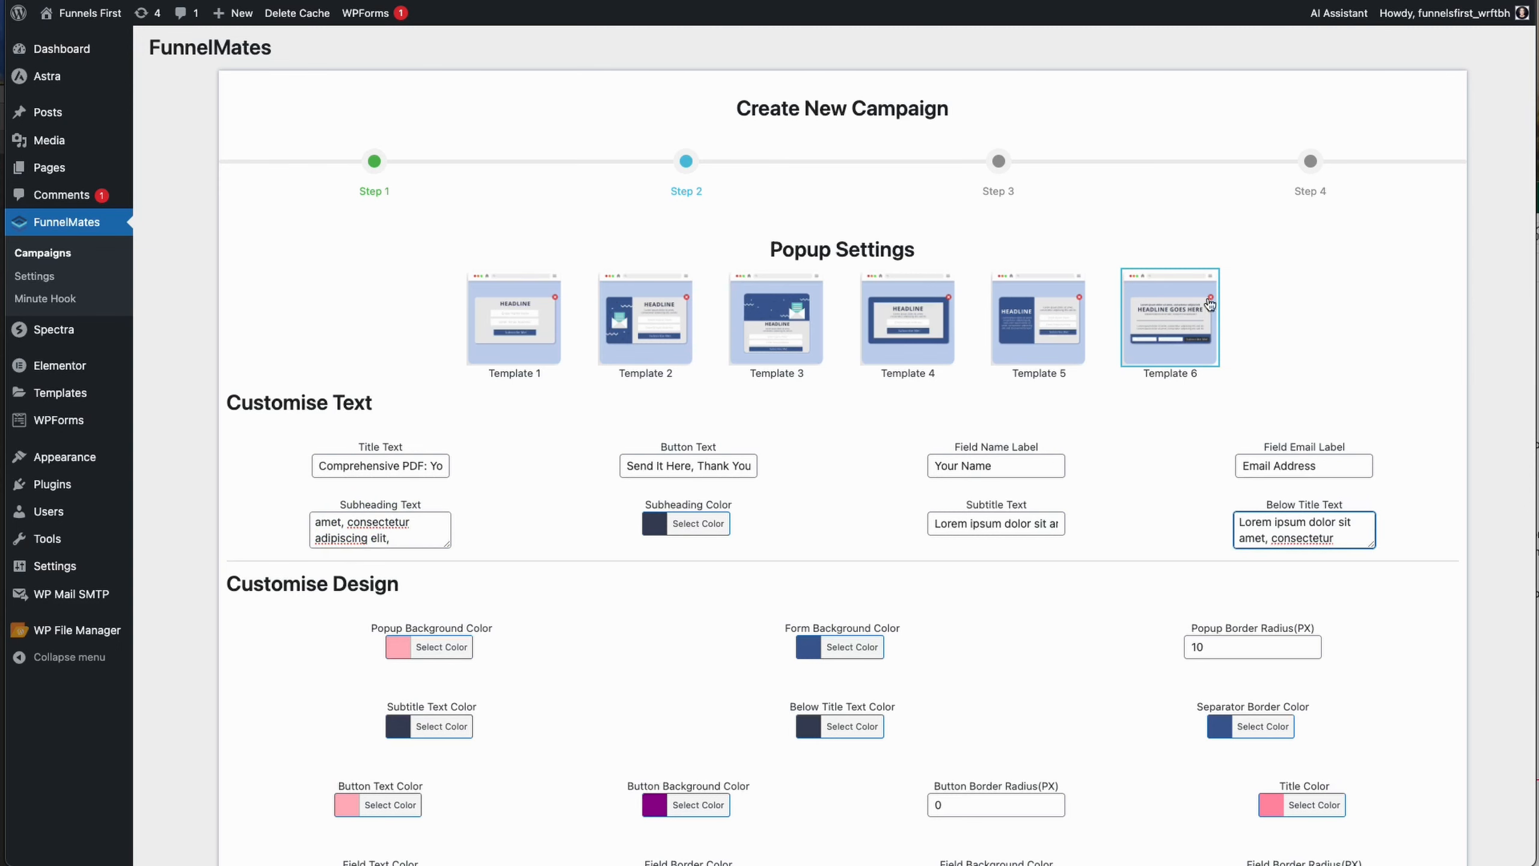
# - Go back through the popup templates, select Template 1 and look over its design options
pyautogui.click(1018, 329)
pyautogui.click(919, 319)
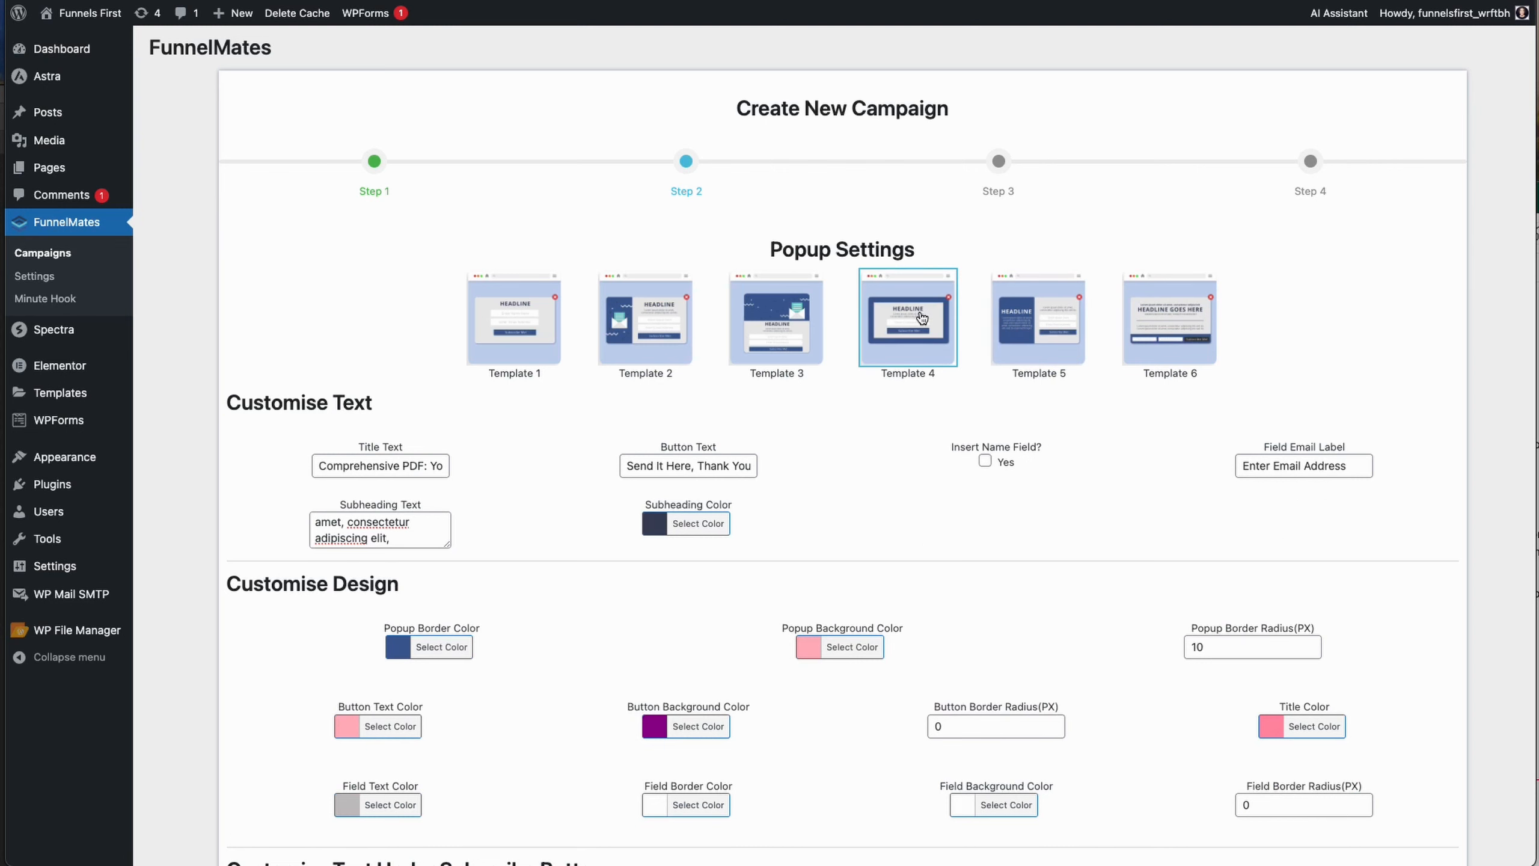
pyautogui.click(795, 330)
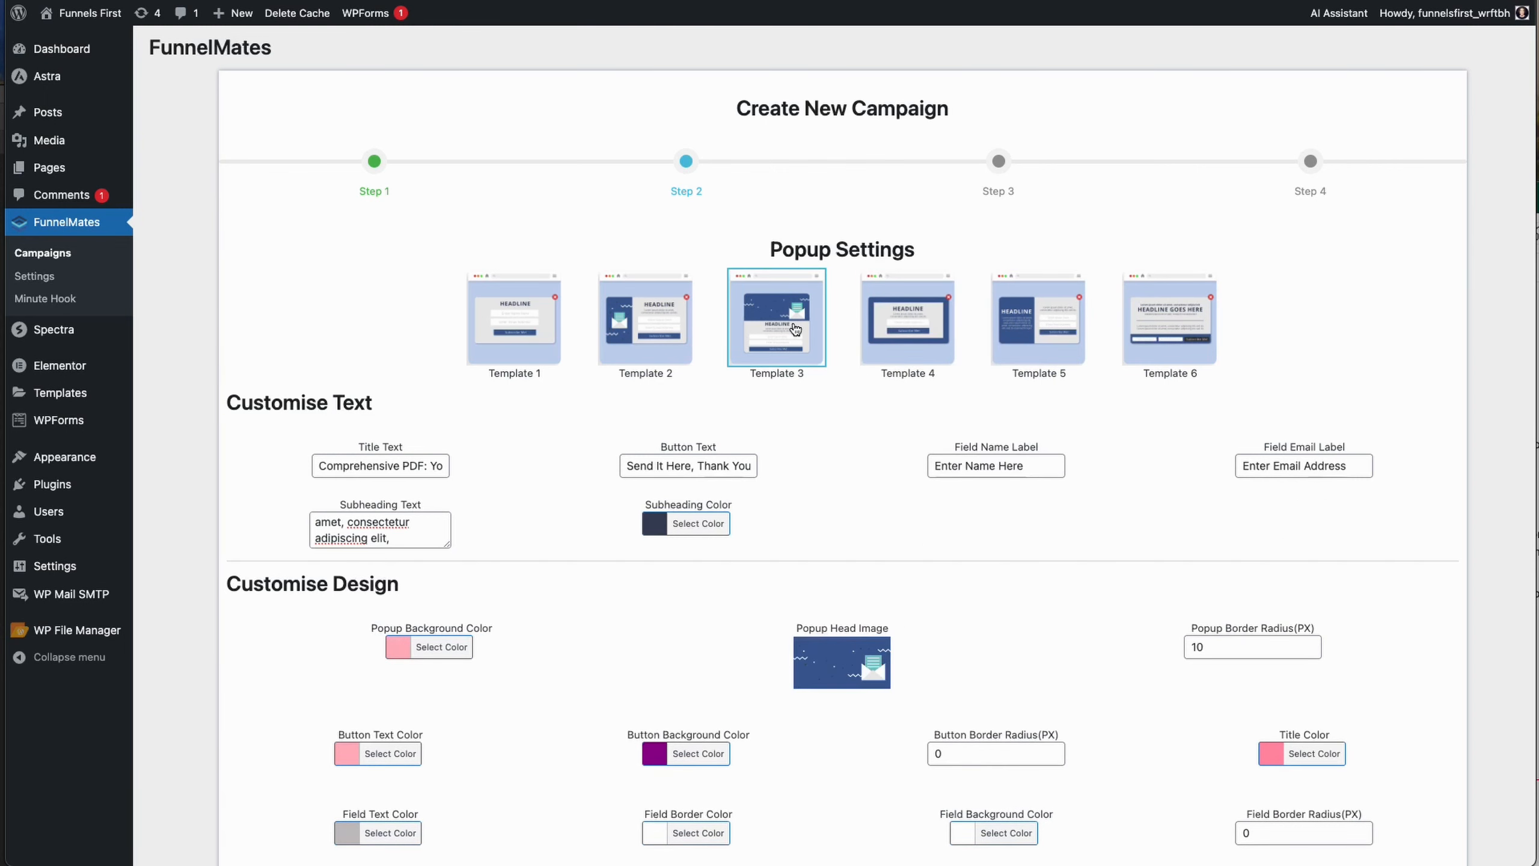
pyautogui.click(673, 326)
pyautogui.click(514, 327)
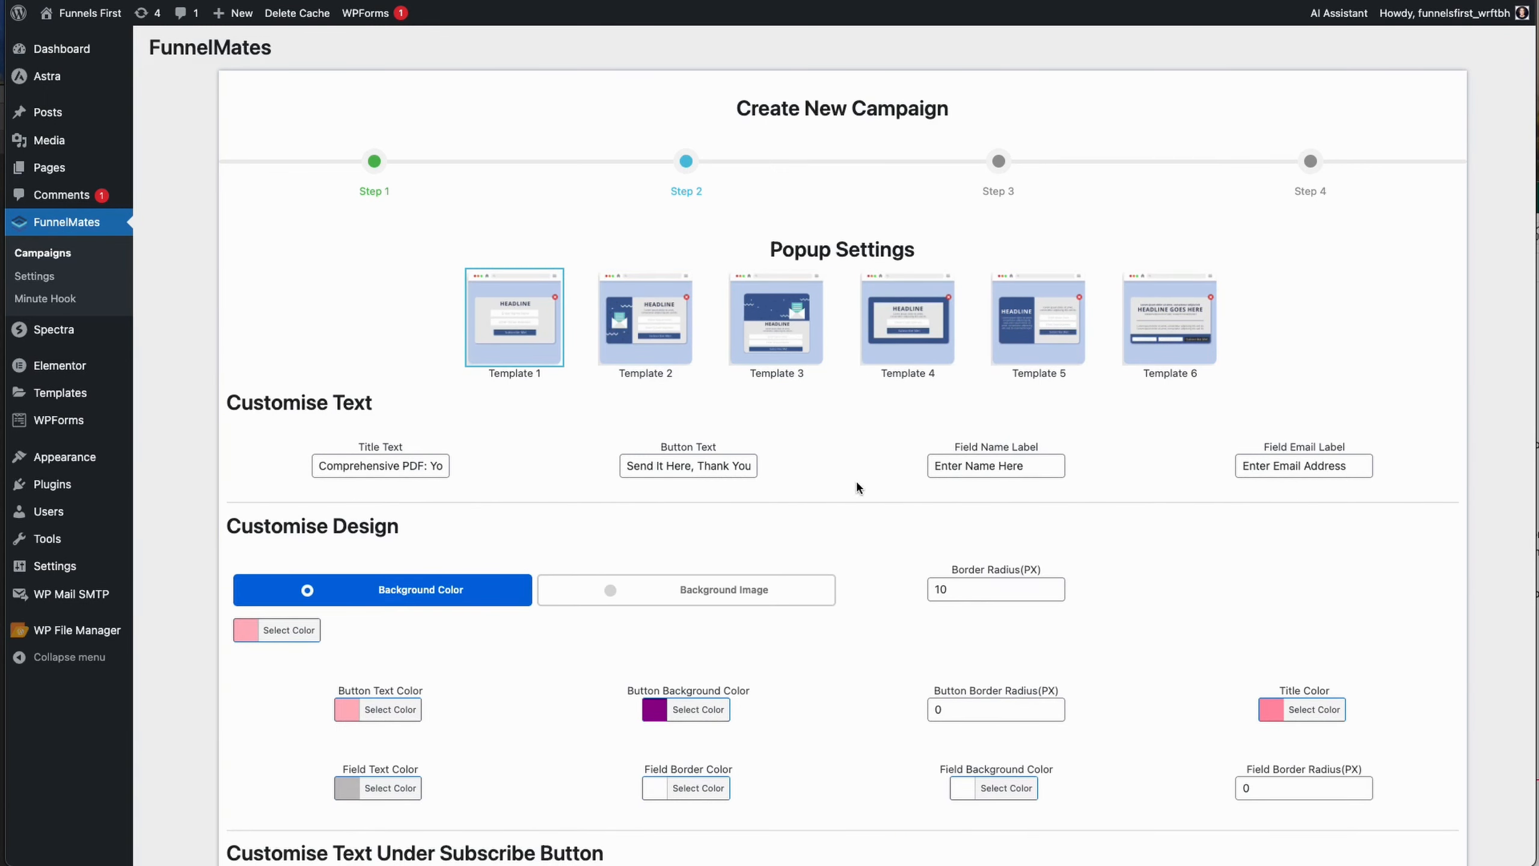
pyautogui.scroll(-5, 833, 628)
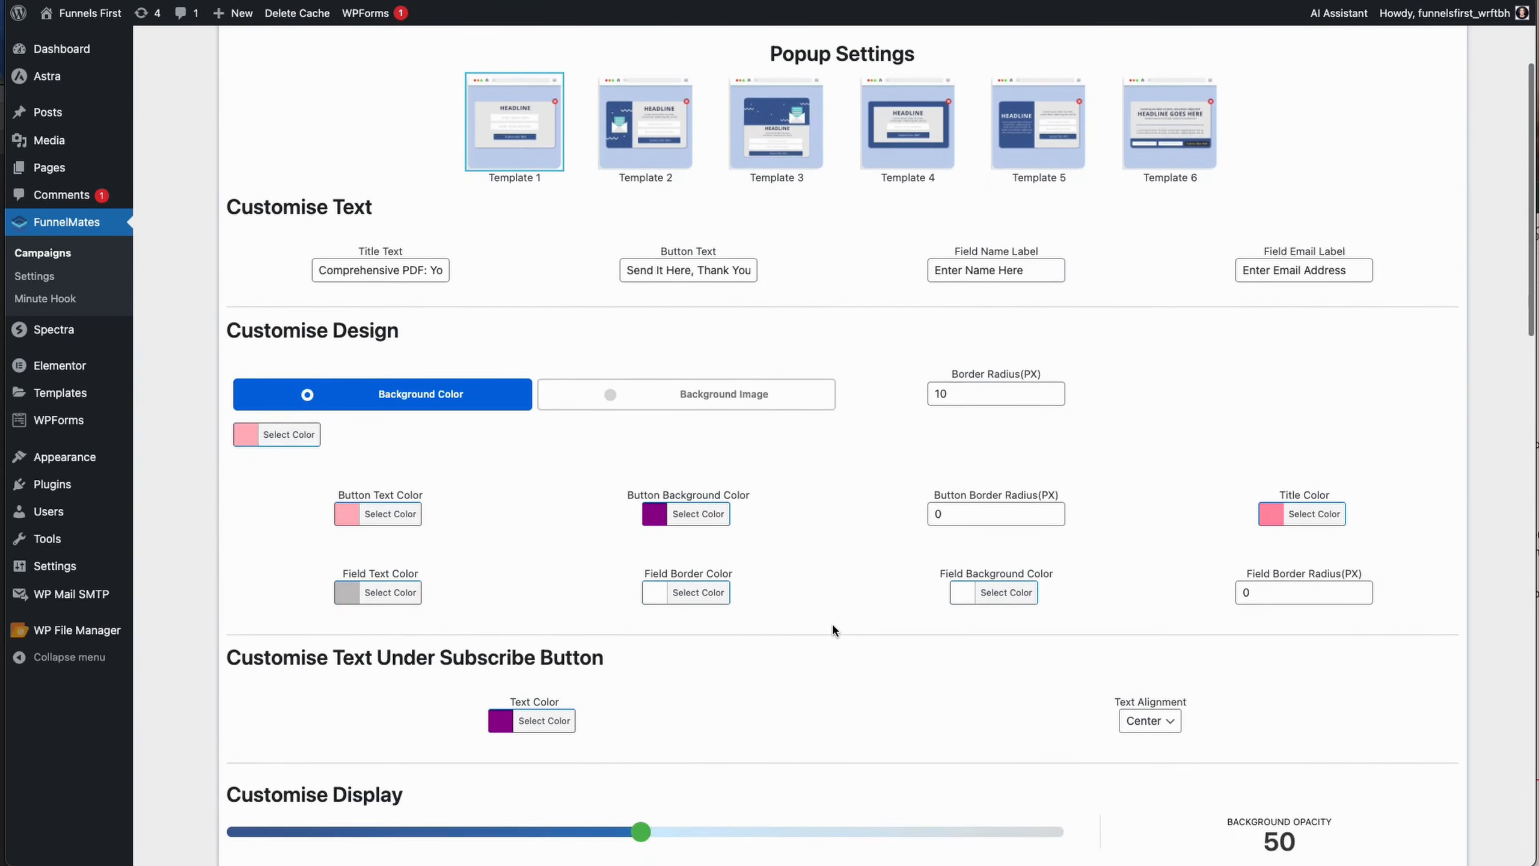
pyautogui.scroll(1, 803, 479)
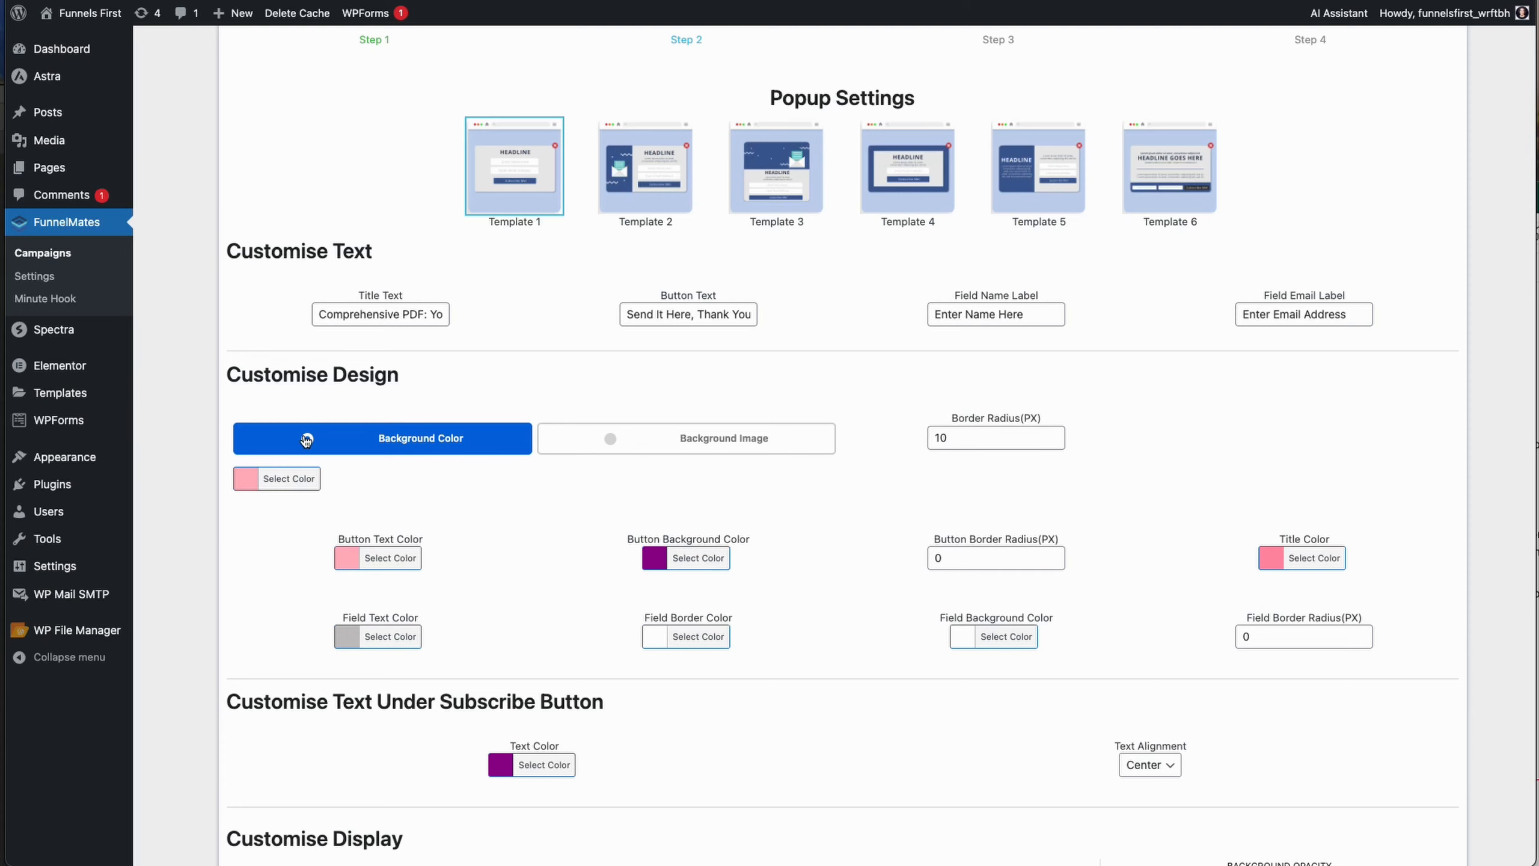
# - Try the background image option, return to background color, and look through the popup's design, subscribe-text and display settings
pyautogui.click(612, 443)
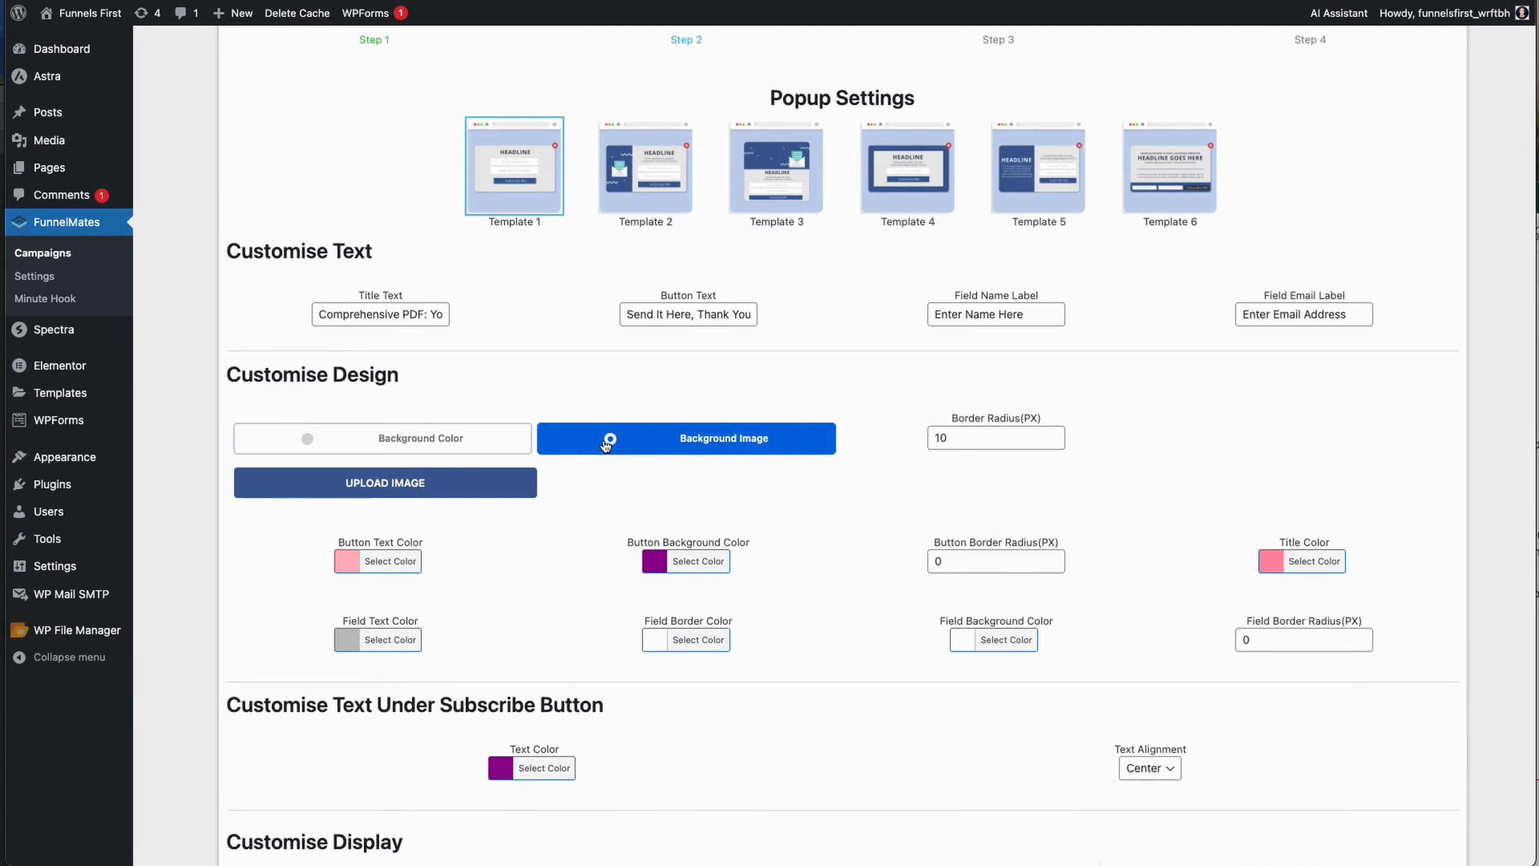
pyautogui.click(358, 446)
pyautogui.scroll(-1, 773, 481)
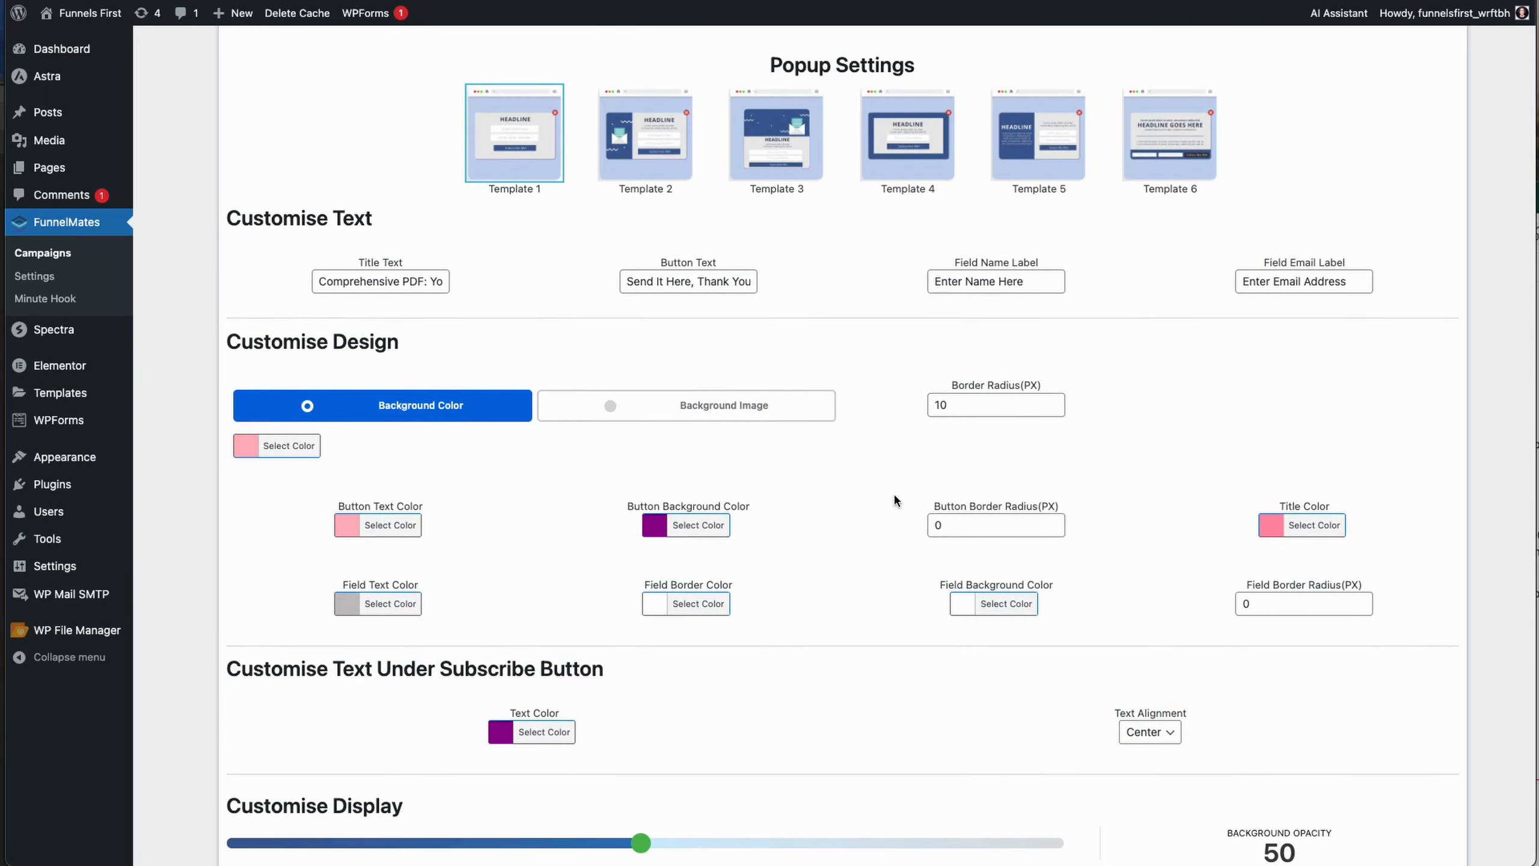
pyautogui.scroll(-5, 850, 533)
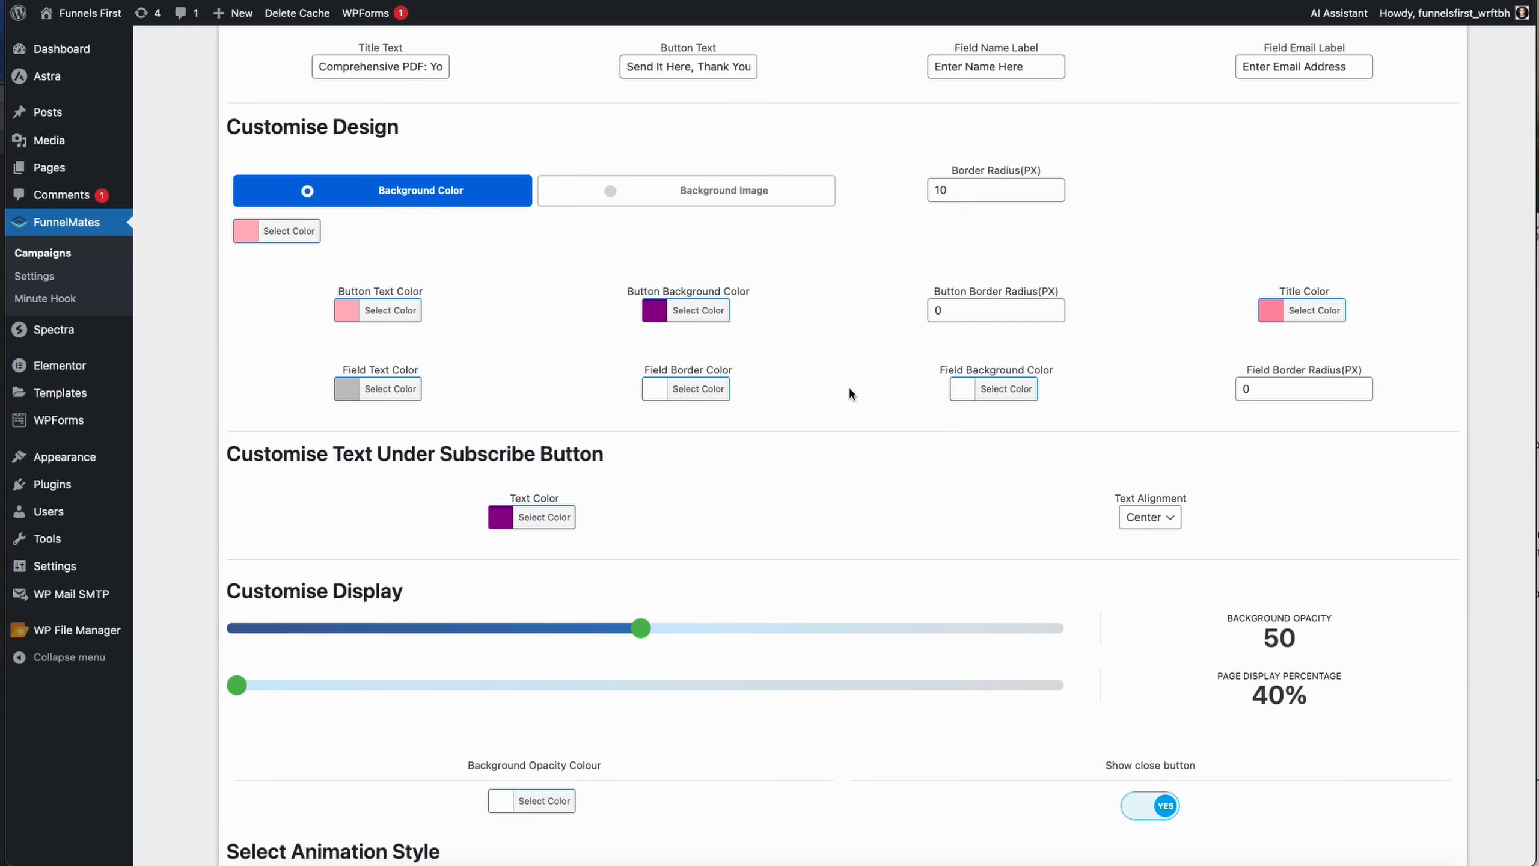
pyautogui.scroll(-1, 834, 462)
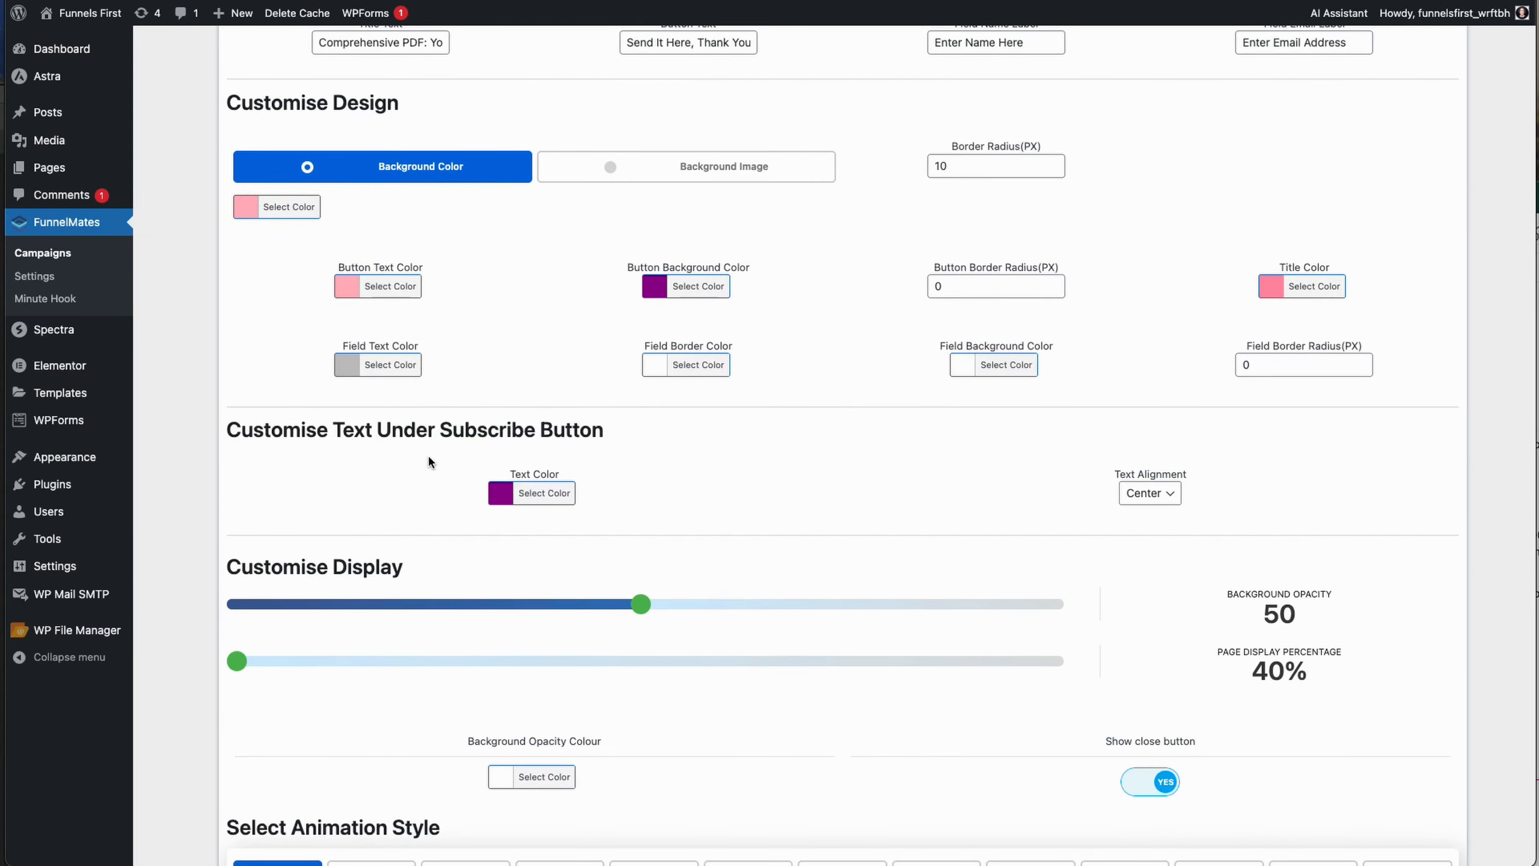
pyautogui.scroll(-2, 848, 503)
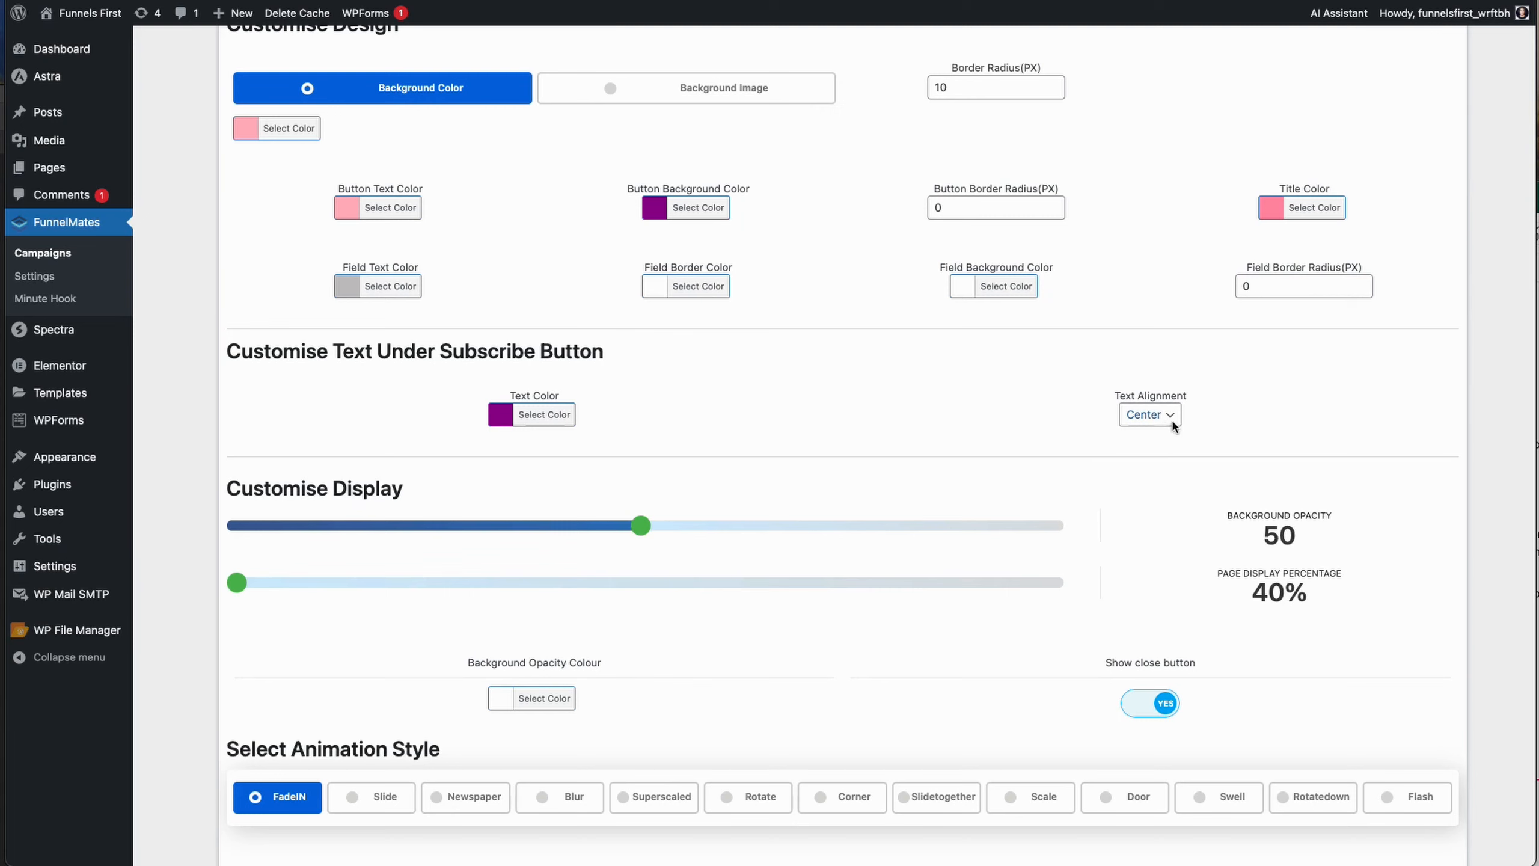
pyautogui.scroll(-4, 1092, 517)
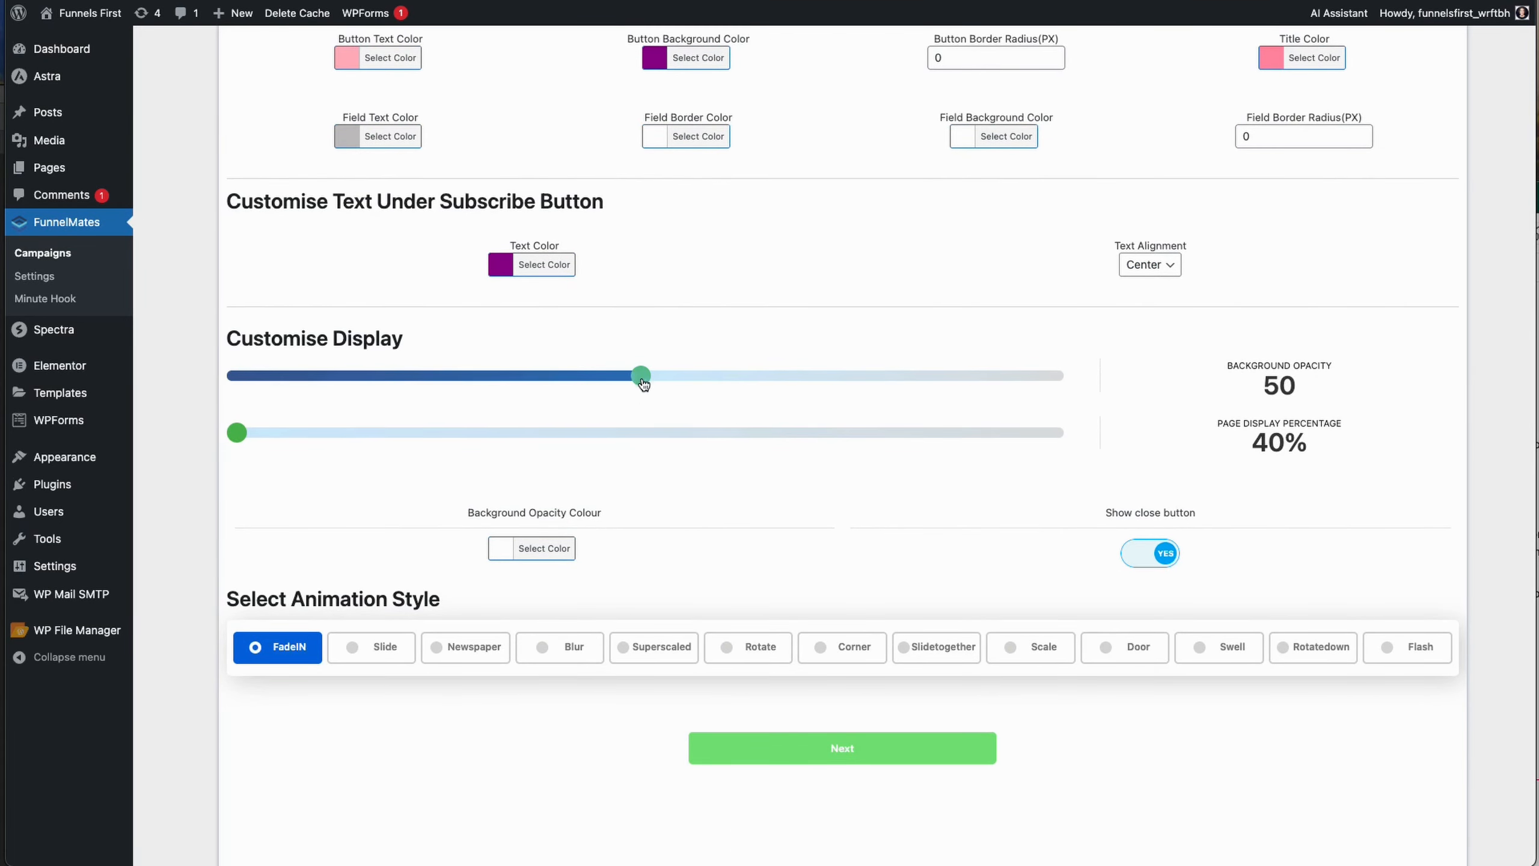
# - Set the popup's background opacity to 100 and change its background opacity colour to a bright lime green
pyautogui.moveTo(643, 384); pyautogui.dragTo(1067, 381)
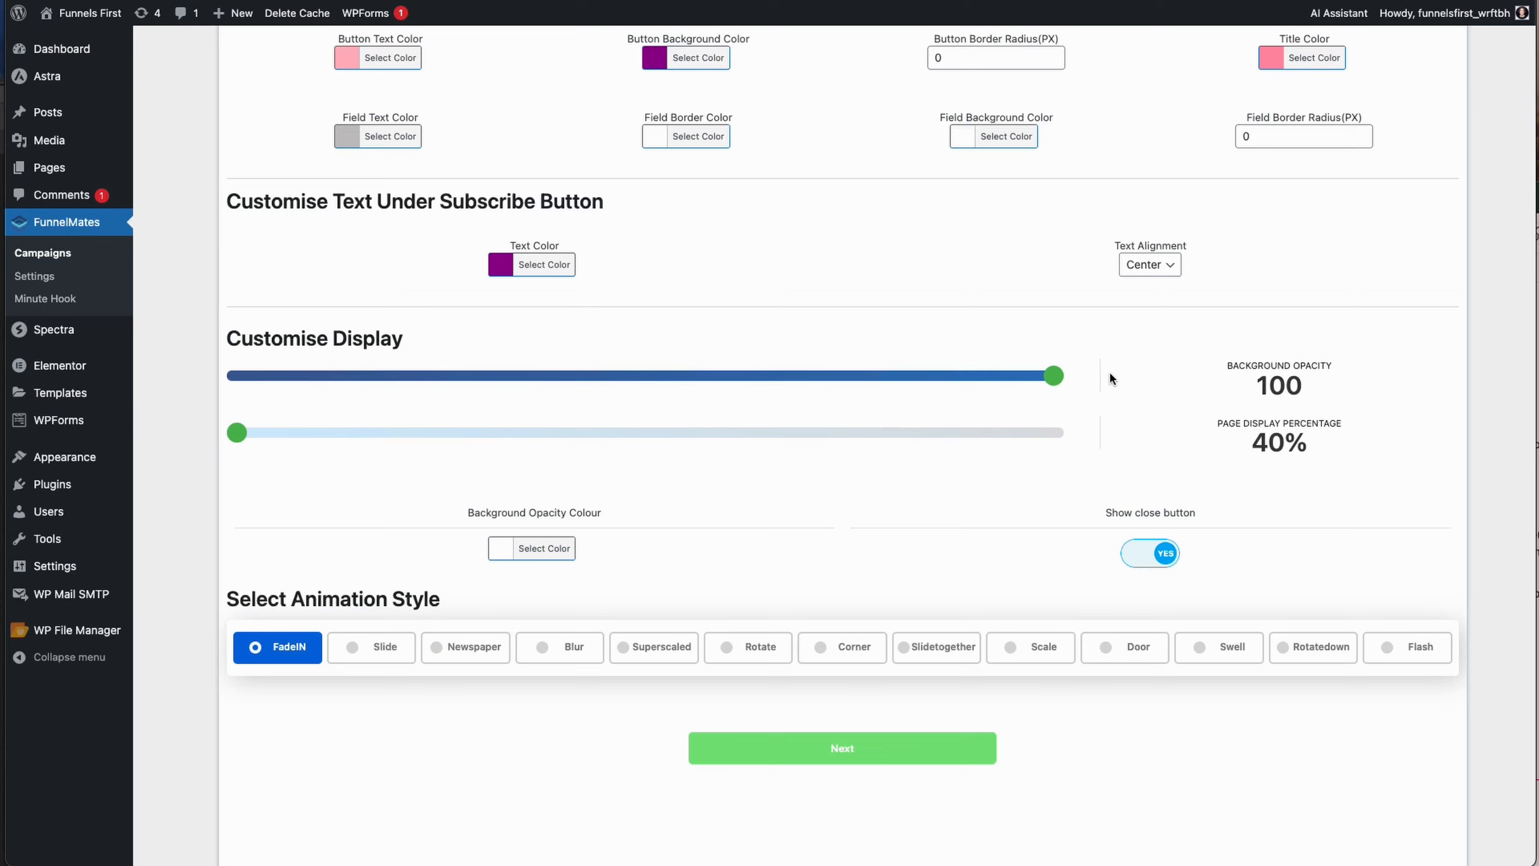
pyautogui.click(510, 548)
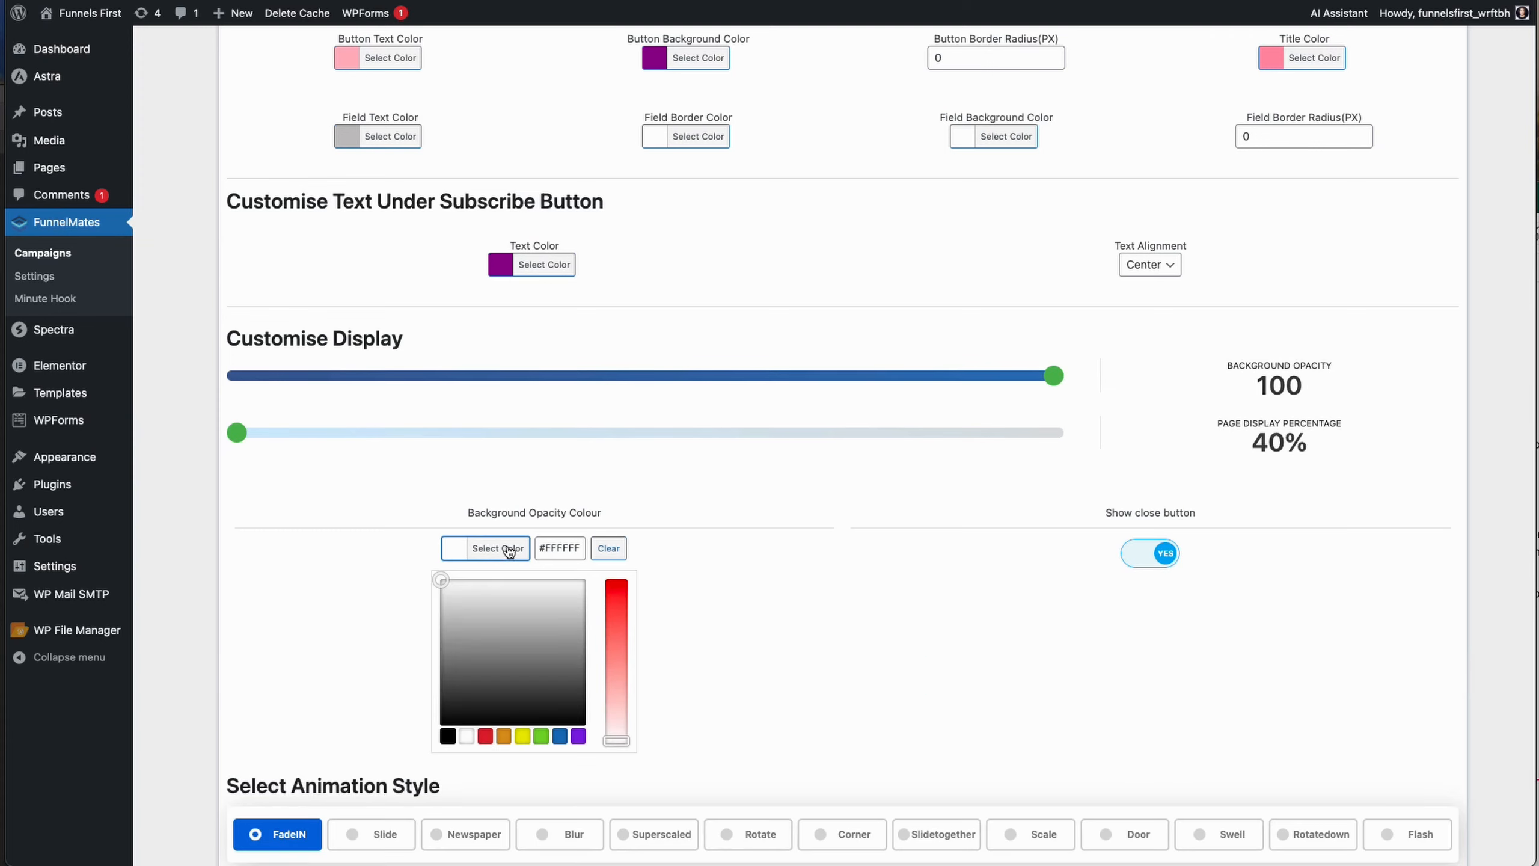
pyautogui.click(561, 736)
pyautogui.moveTo(545, 635); pyautogui.dragTo(474, 589)
pyautogui.click(775, 499)
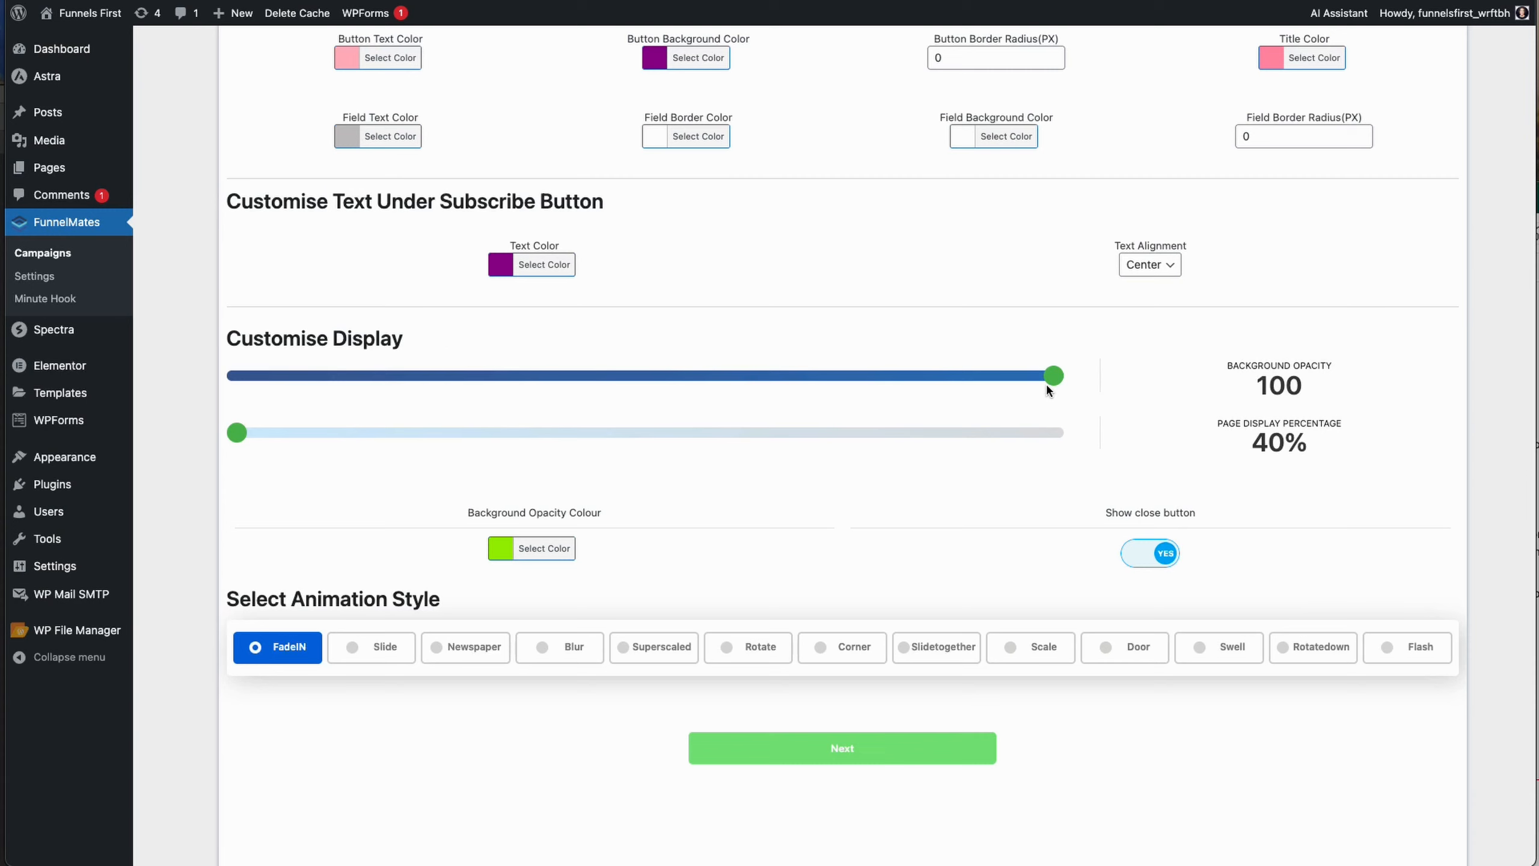
# - Reduce the popup's background opacity to 50
pyautogui.moveTo(1048, 381); pyautogui.dragTo(543, 374)
pyautogui.click(642, 375)
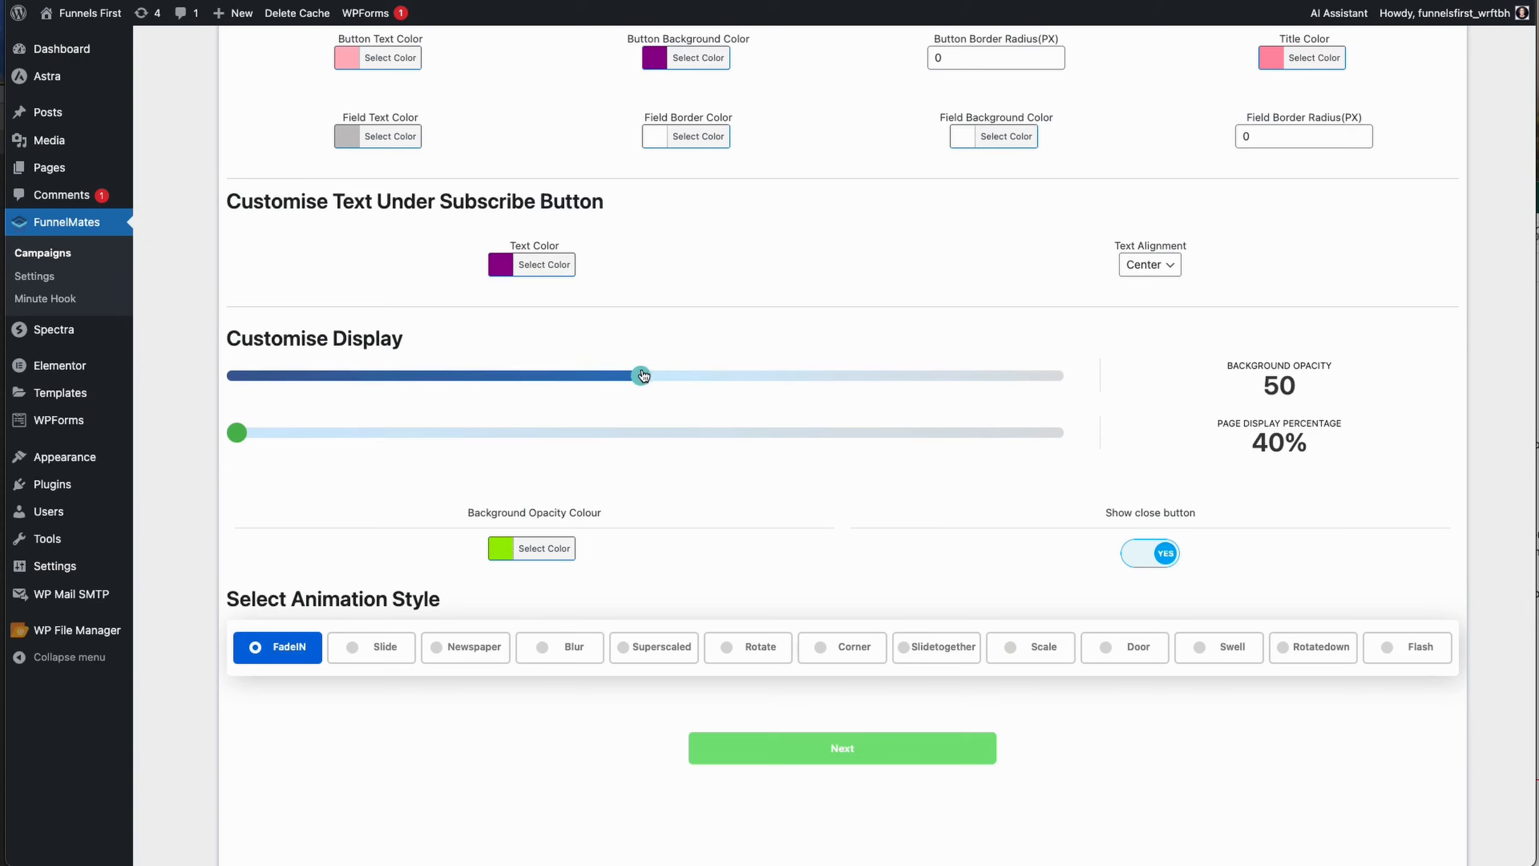